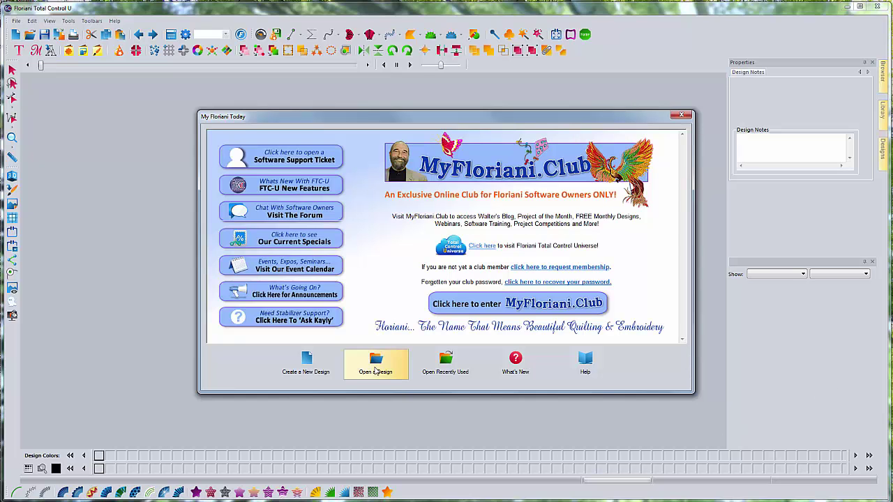
- Create a new design and load the FinnJake image from the Digitizing Images folder as its backdrop
{"action": "left_click", "coordinate": [305, 363]}
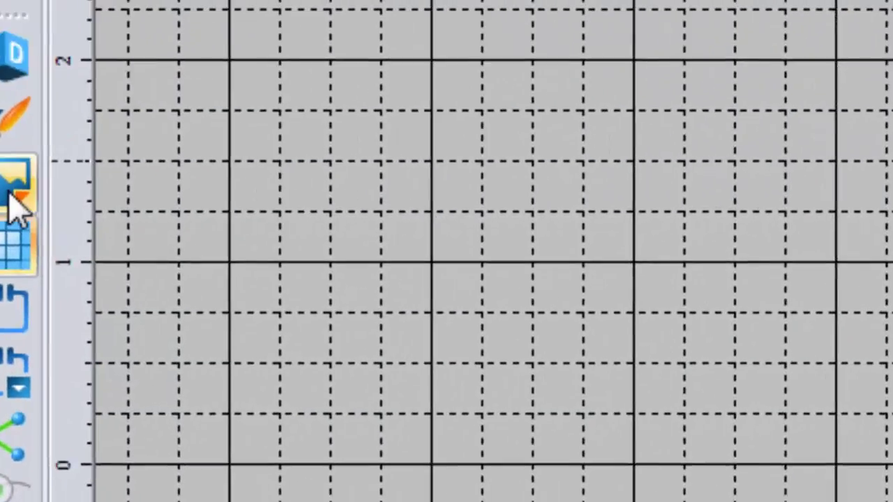
{"action": "left_click", "coordinate": [11, 203]}
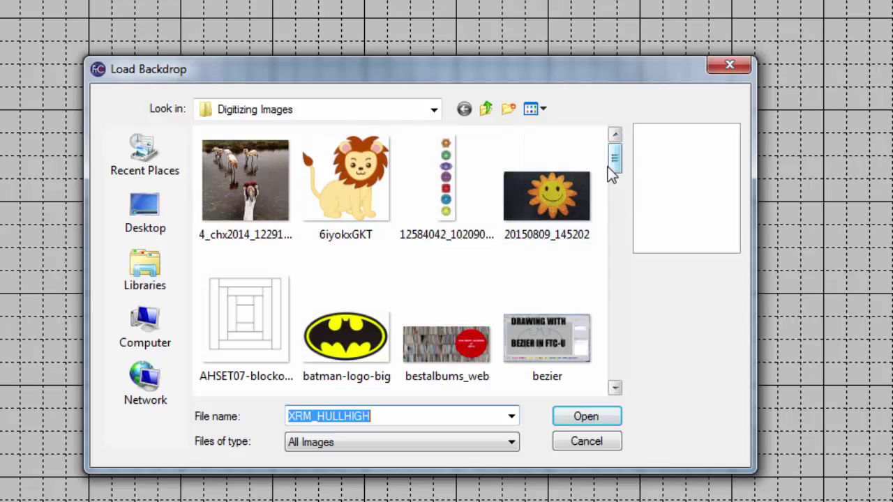
{"action": "left_click_drag", "start_coordinate": [612, 172], "coordinate": [617, 221]}
{"action": "left_click", "coordinate": [245, 245]}
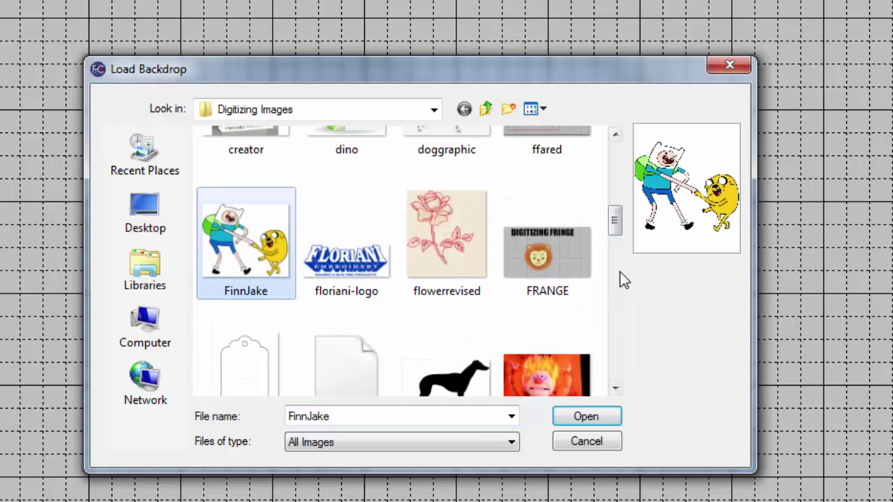
{"action": "left_click", "coordinate": [568, 416]}
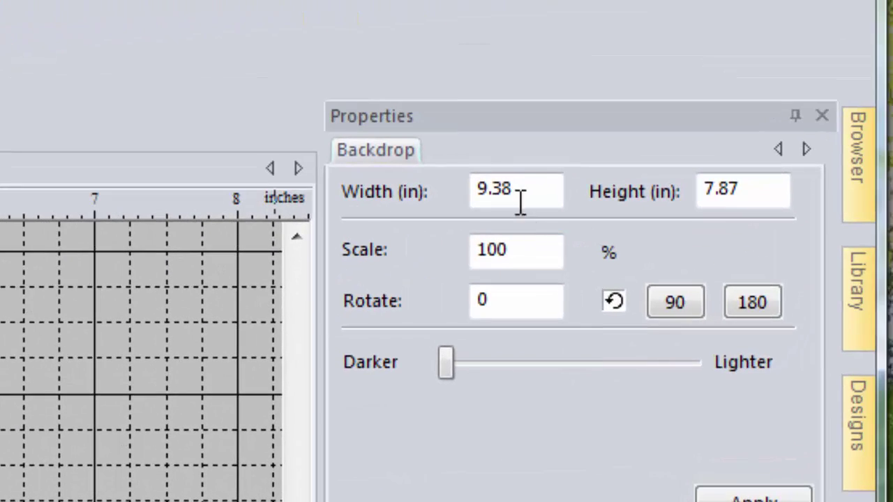
- Resize the backdrop image proportionally to a width of 4 inches
{"action": "left_click", "coordinate": [525, 190]}
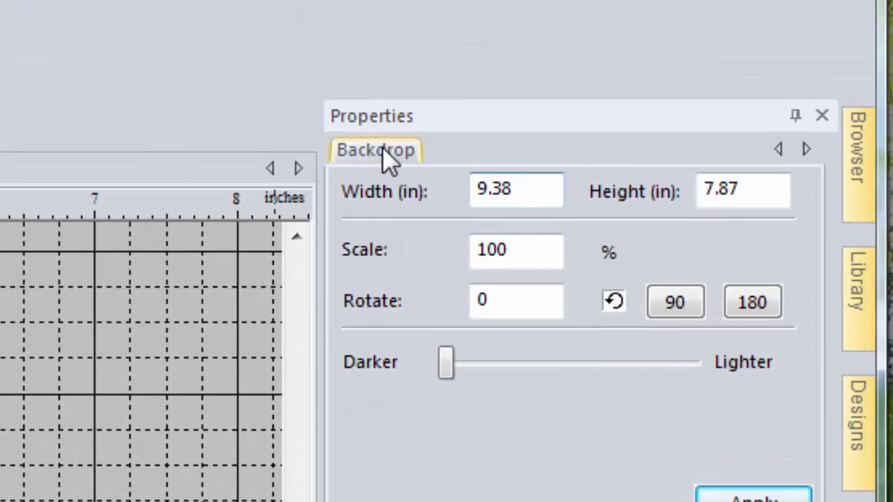
{"action": "left_click_drag", "start_coordinate": [549, 189], "coordinate": [460, 197]}
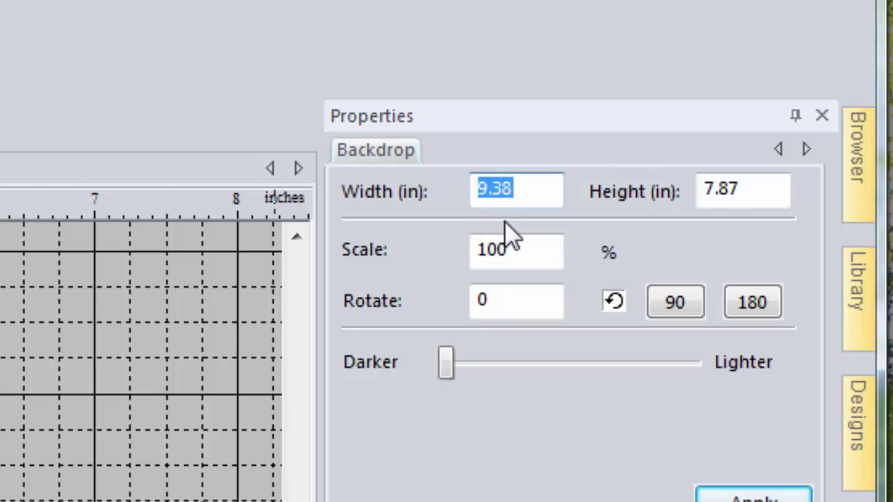
{"action": "type", "text": "4"}
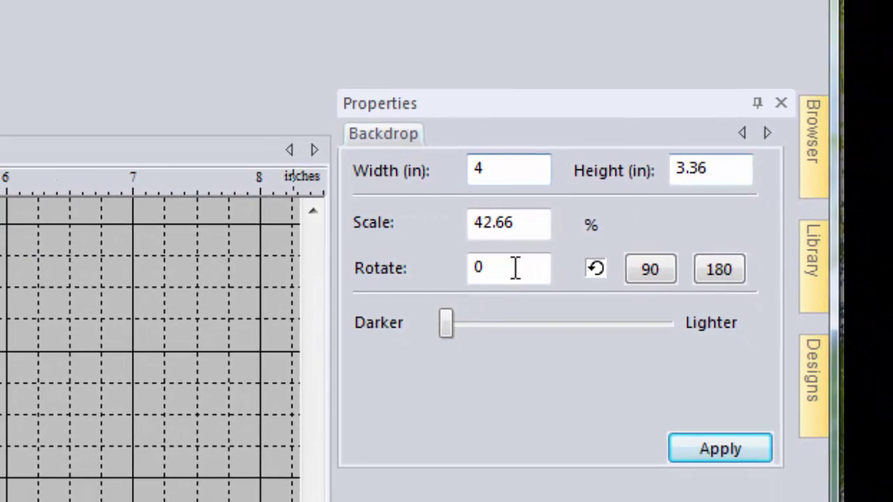
{"action": "left_click", "coordinate": [712, 446]}
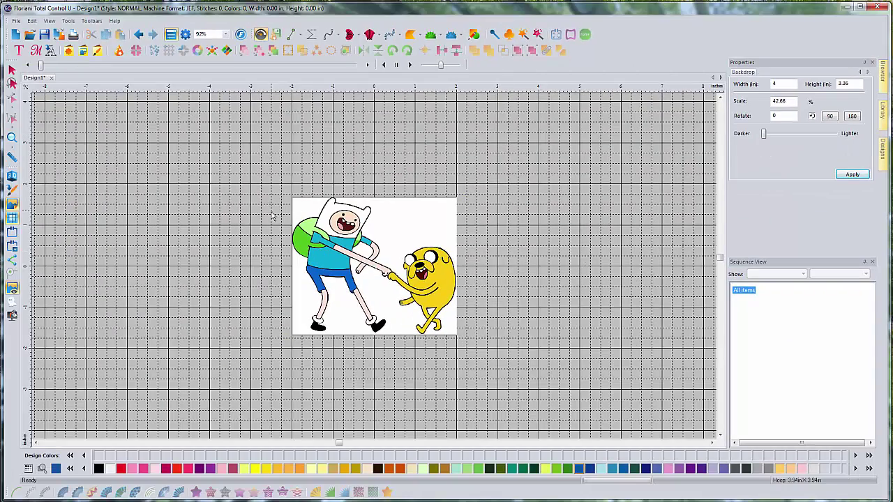
- Measure the width of the boy's turquoise shirt from one side edge to the other with the Ruler tool
{"action": "scroll", "coordinate": [333, 247], "scroll_direction": "up", "scroll_amount": 1}
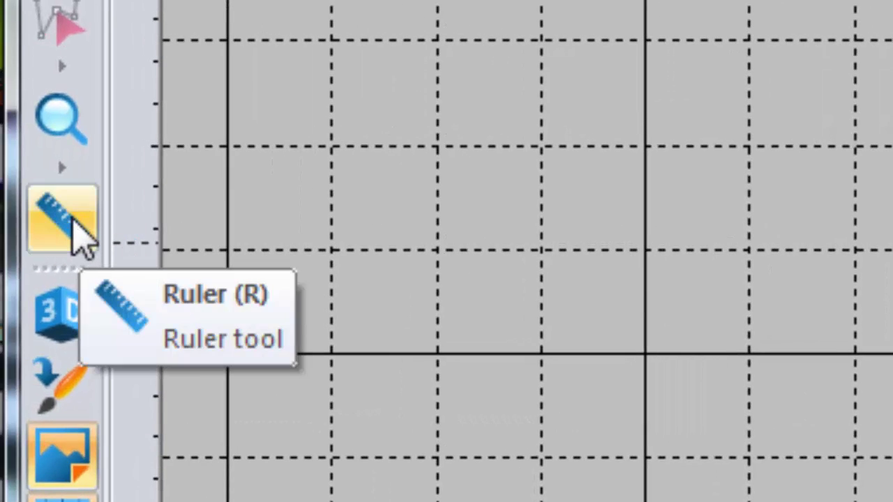
{"action": "left_click", "coordinate": [83, 237]}
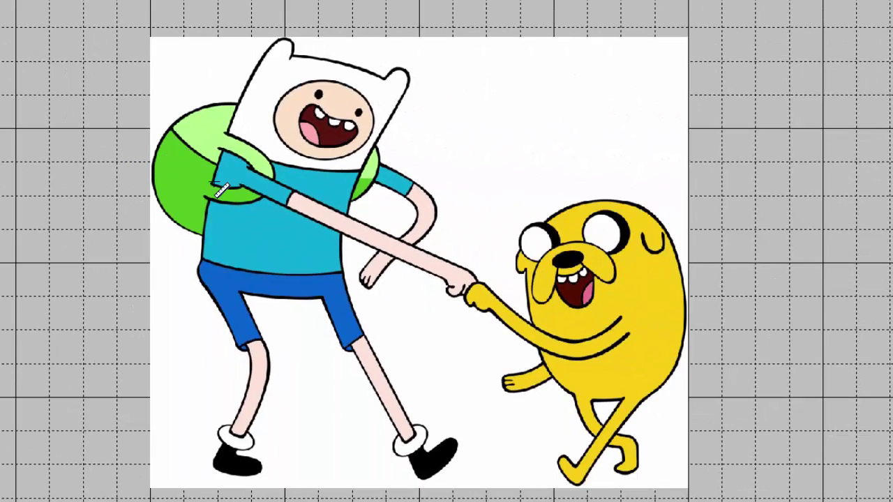
{"action": "left_click", "coordinate": [205, 234]}
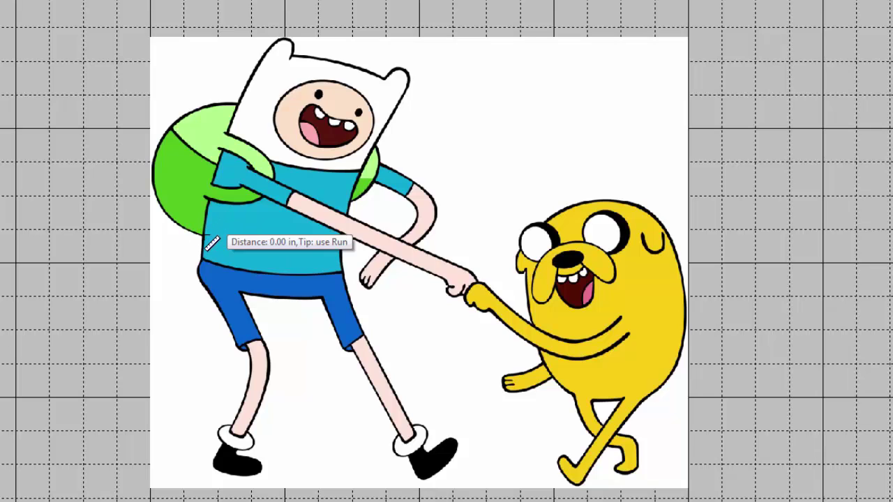
{"action": "left_click_drag", "start_coordinate": [205, 234], "coordinate": [341, 253]}
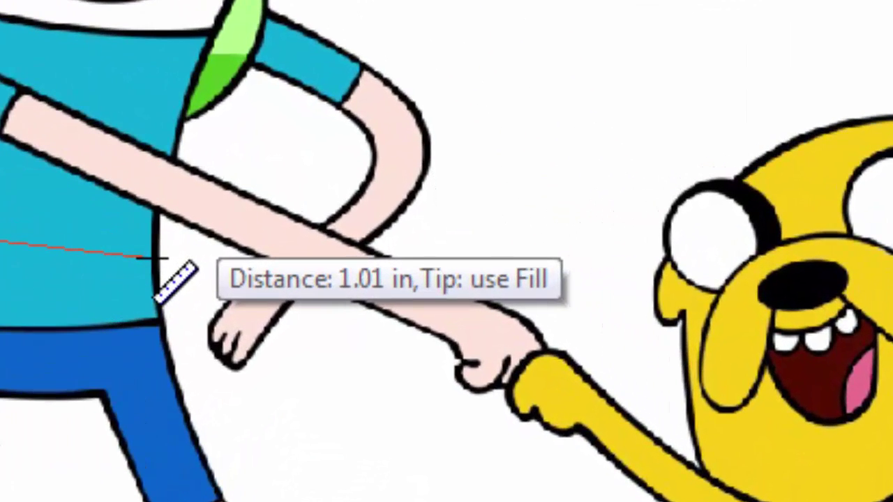
{"action": "left_click_drag", "start_coordinate": [168, 259], "coordinate": [167, 259]}
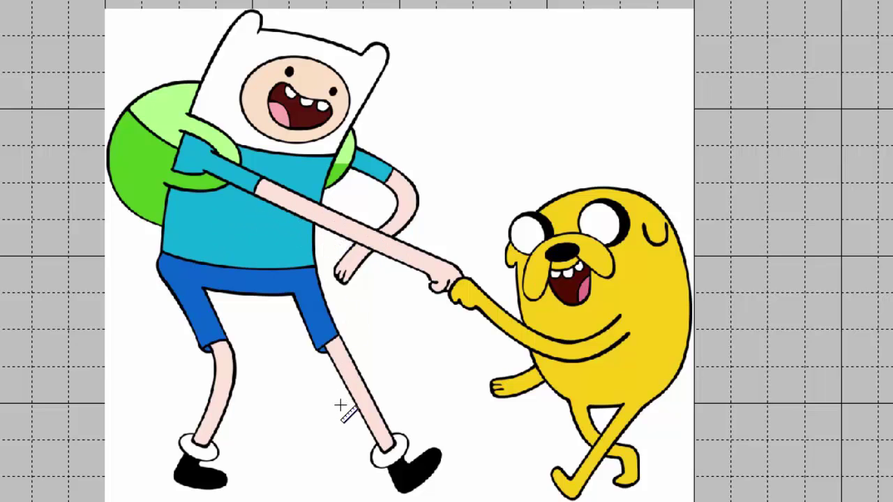
- Measure across the width of the boy's straight leg, just below the blue shorts
{"action": "key", "text": "ctrl+plus"}
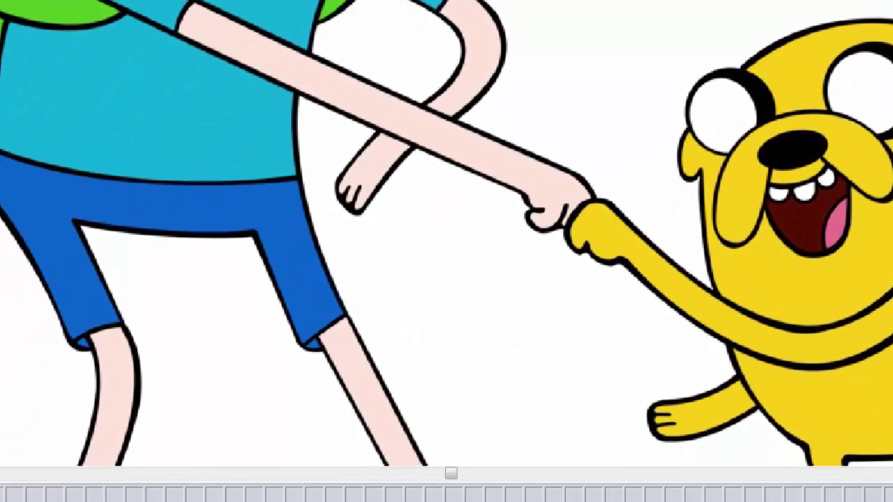
{"action": "key", "text": "ctrl+plus"}
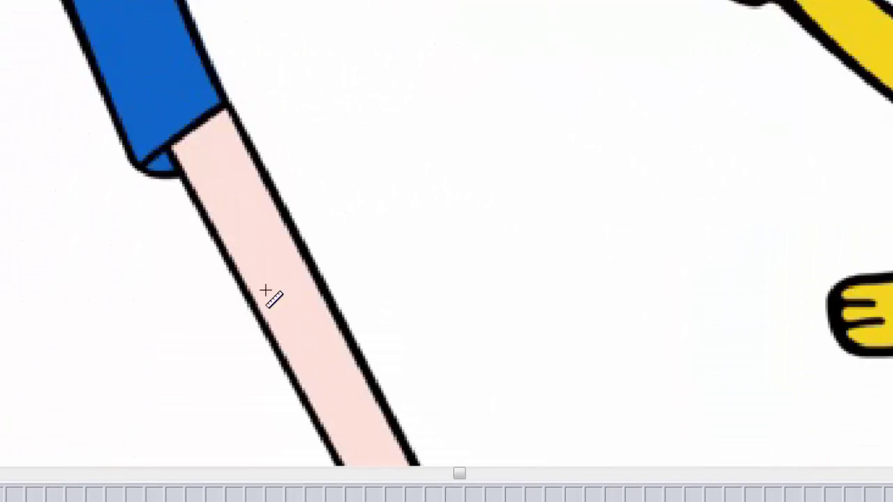
{"action": "left_click_drag", "start_coordinate": [257, 304], "coordinate": [314, 272]}
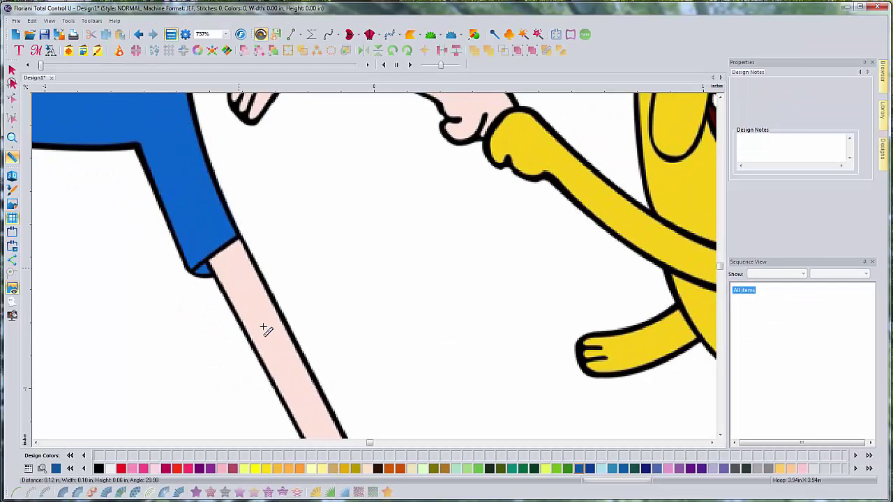
- Measure the white sock cuff and the black shoe on the boy's straight leg
{"action": "scroll", "coordinate": [346, 293], "scroll_direction": "down", "scroll_amount": 1}
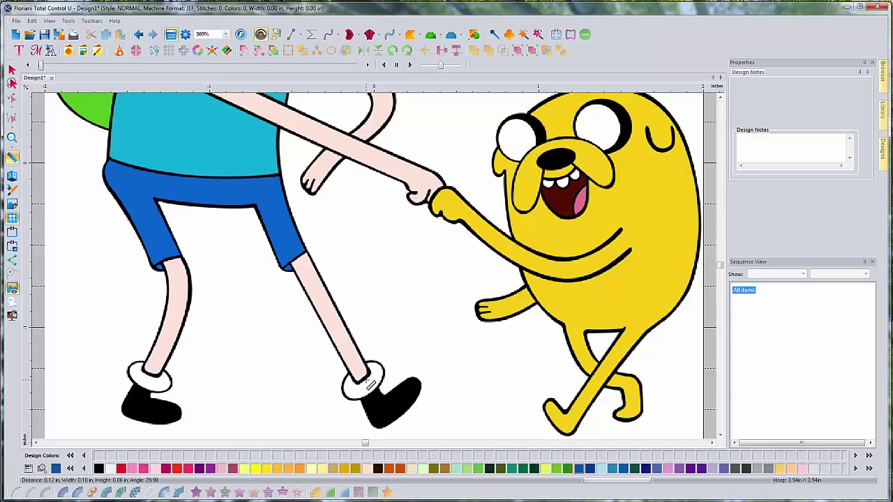
{"action": "left_click_drag", "start_coordinate": [365, 381], "coordinate": [373, 391]}
{"action": "left_click_drag", "start_coordinate": [403, 392], "coordinate": [417, 410]}
- Measure the thickness of the black outline along the lower edge of the yellow dog's small arm
{"action": "key", "text": "minus"}
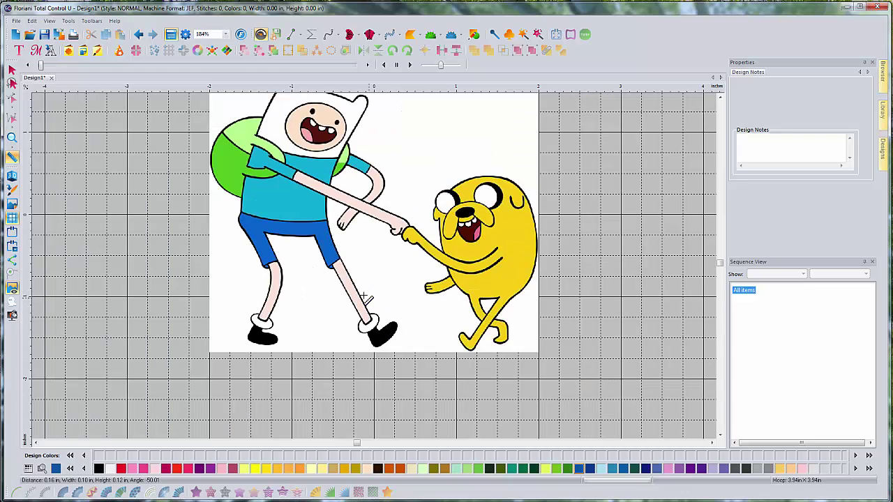
{"action": "key", "text": "plus"}
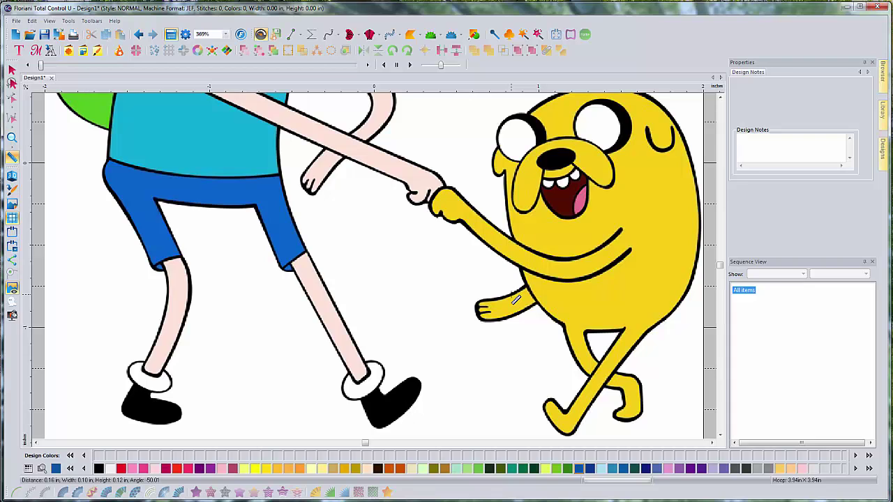
{"action": "scroll", "coordinate": [549, 320], "scroll_direction": "up", "scroll_amount": 1}
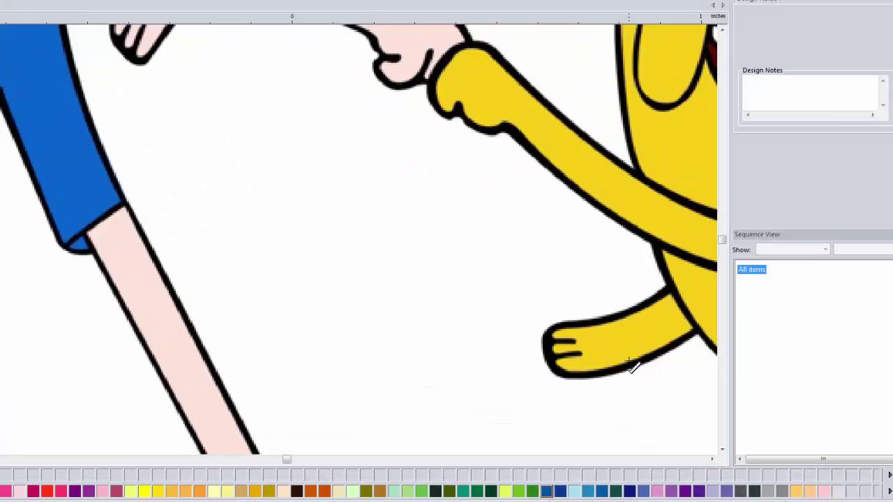
{"action": "left_click_drag", "start_coordinate": [646, 365], "coordinate": [650, 370]}
{"action": "left_click_drag", "start_coordinate": [417, 352], "coordinate": [419, 357]}
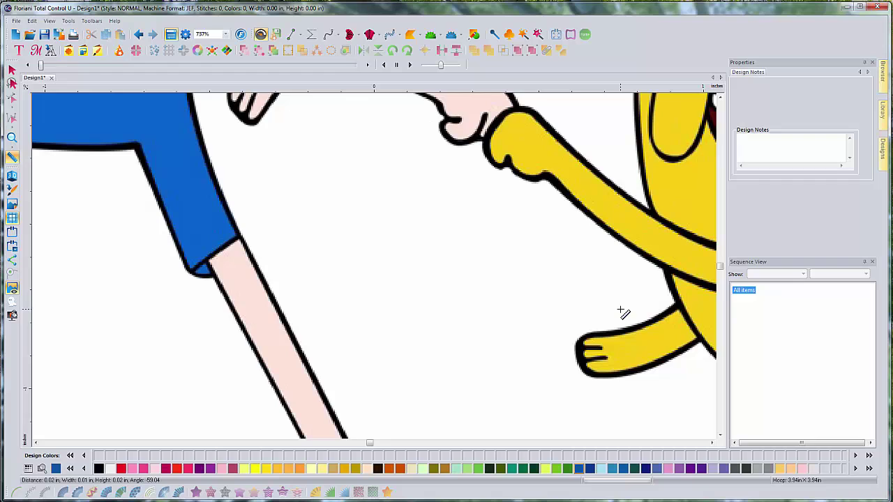
- Trace the black outline under the yellow dog's small arm as a thin closed artwork shape along both its edges
{"action": "left_click", "coordinate": [292, 34]}
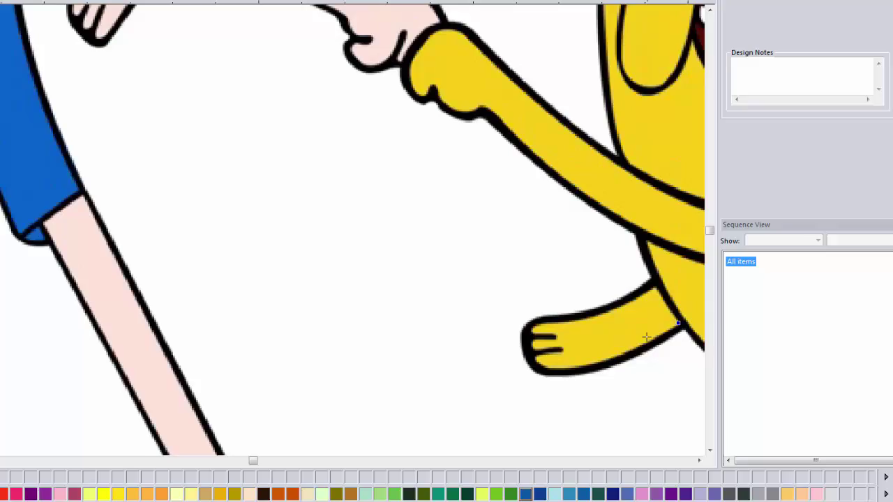
{"action": "left_click", "coordinate": [697, 336]}
{"action": "left_click", "coordinate": [666, 355]}
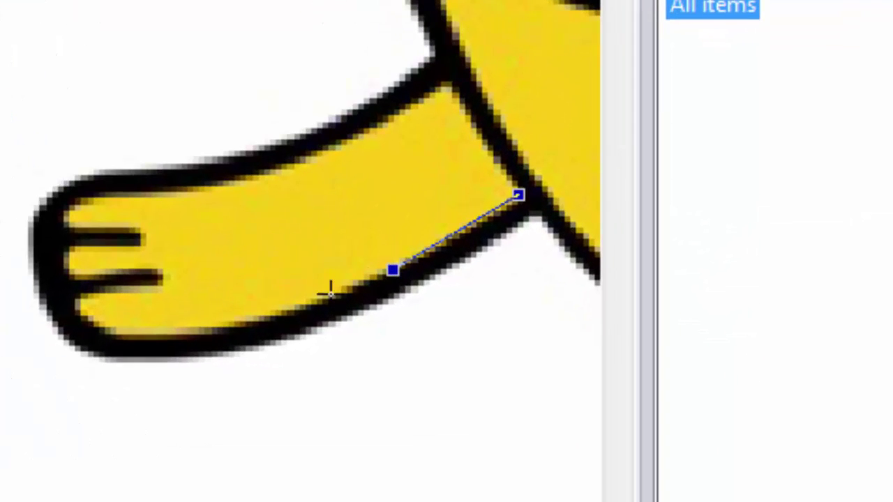
{"action": "left_click", "coordinate": [261, 321]}
{"action": "left_click", "coordinate": [154, 326]}
{"action": "left_click", "coordinate": [84, 328]}
{"action": "left_click", "coordinate": [75, 339]}
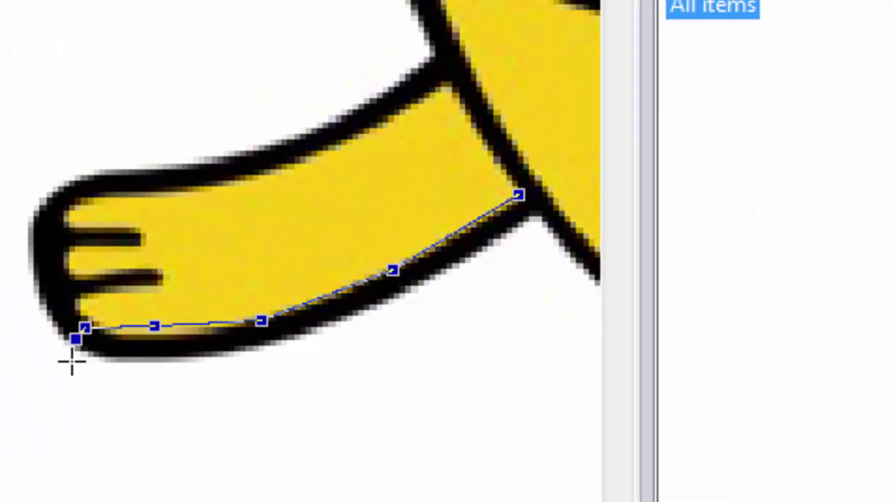
{"action": "left_click", "coordinate": [81, 361]}
{"action": "left_click", "coordinate": [206, 360]}
{"action": "left_click", "coordinate": [344, 325]}
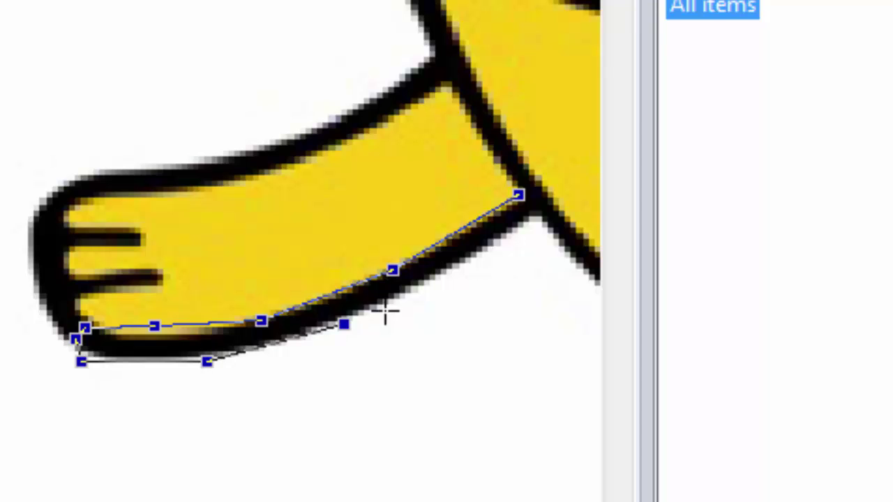
{"action": "left_click", "coordinate": [458, 274]}
{"action": "left_click", "coordinate": [537, 218]}
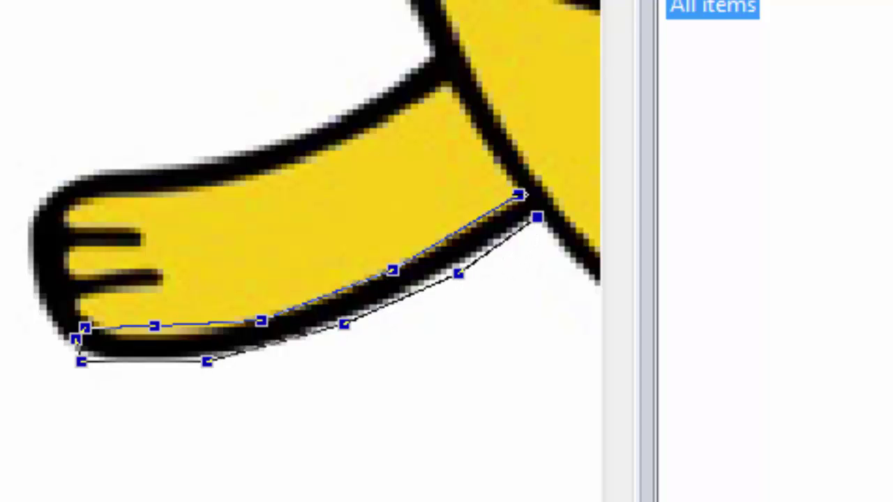
{"action": "left_click", "coordinate": [519, 195]}
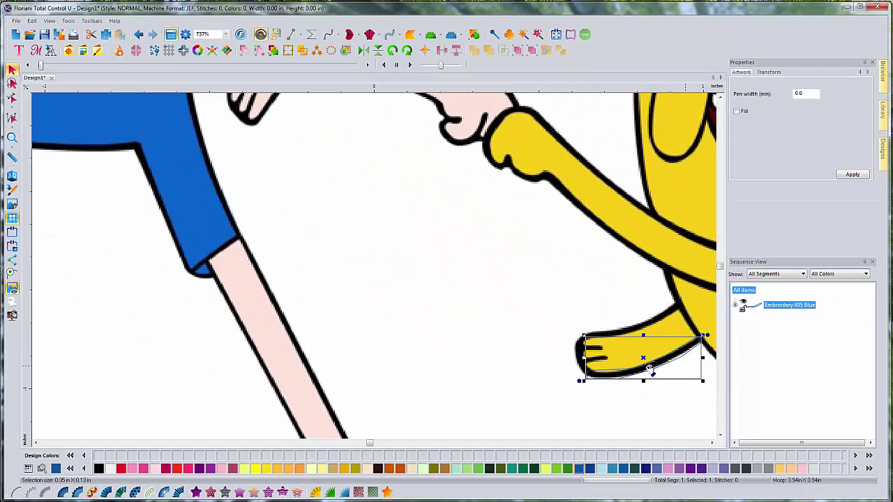
- Convert the traced arm outline to satin stitches and preview them in 3D against the whole picture
{"action": "left_click", "coordinate": [179, 492]}
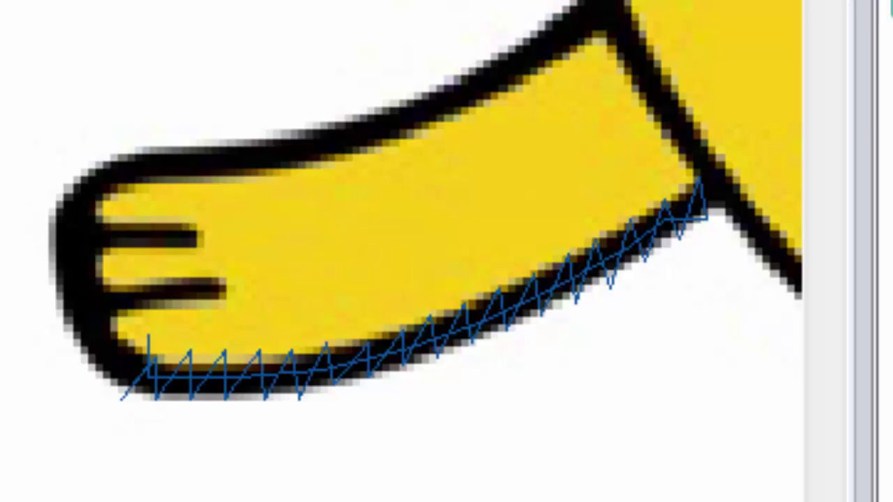
{"action": "key", "text": "t"}
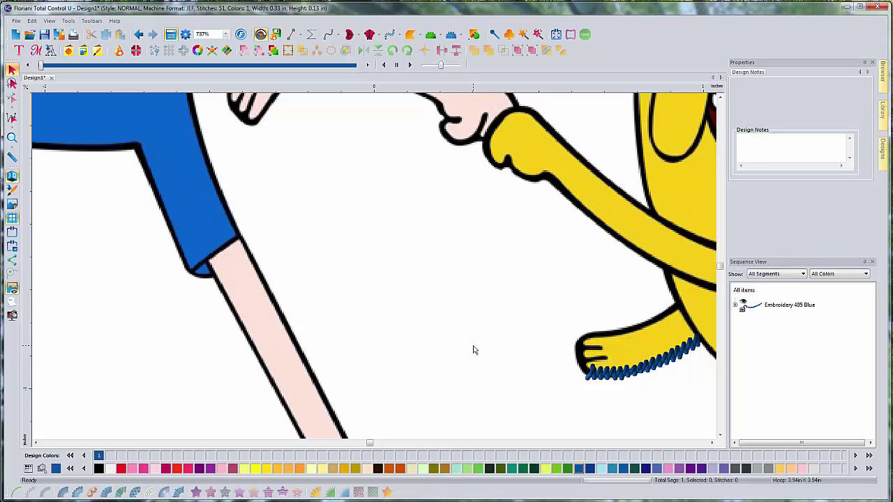
{"action": "scroll", "coordinate": [456, 348], "scroll_direction": "down", "scroll_amount": 1}
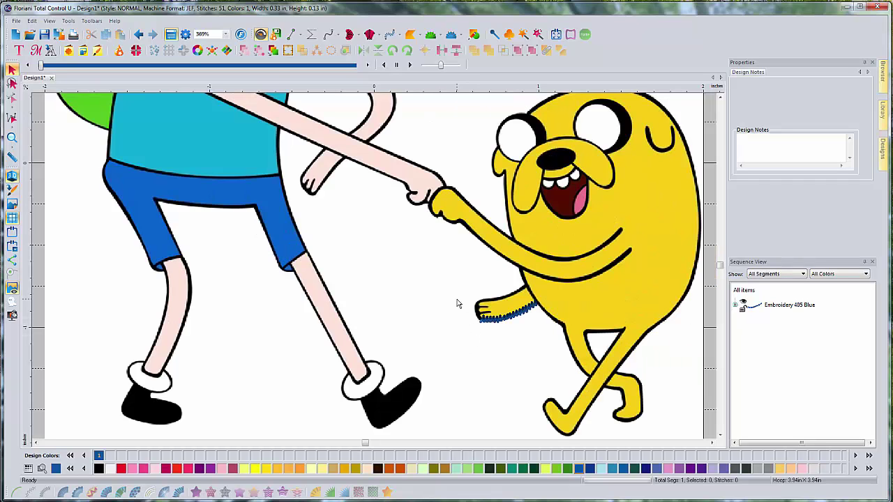
{"action": "scroll", "coordinate": [427, 281], "scroll_direction": "down", "scroll_amount": 1}
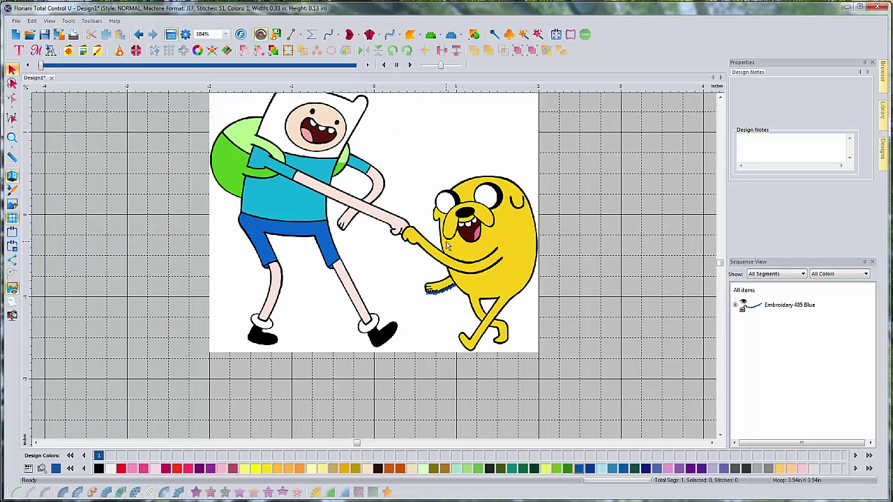
- Delete the blue stitched segment under the yellow dog's small arm
{"action": "scroll", "coordinate": [447, 246], "scroll_direction": "up", "scroll_amount": 2}
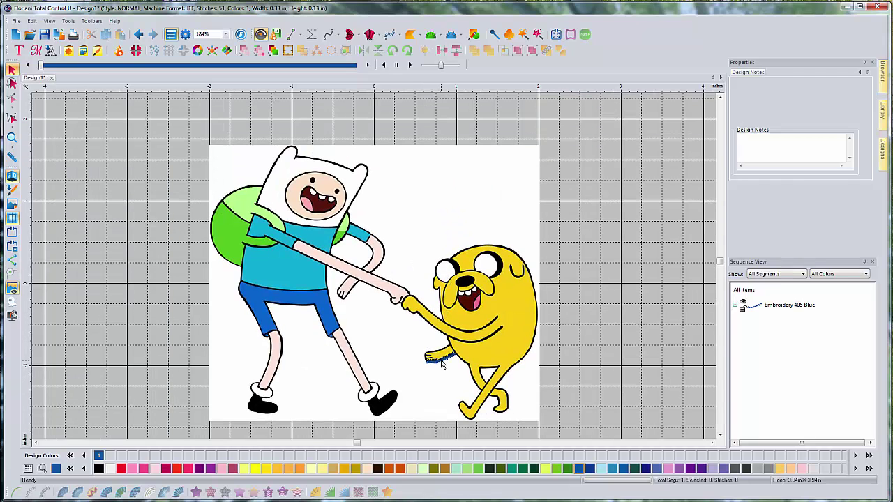
{"action": "left_click", "coordinate": [441, 362]}
{"action": "key", "text": "Delete"}
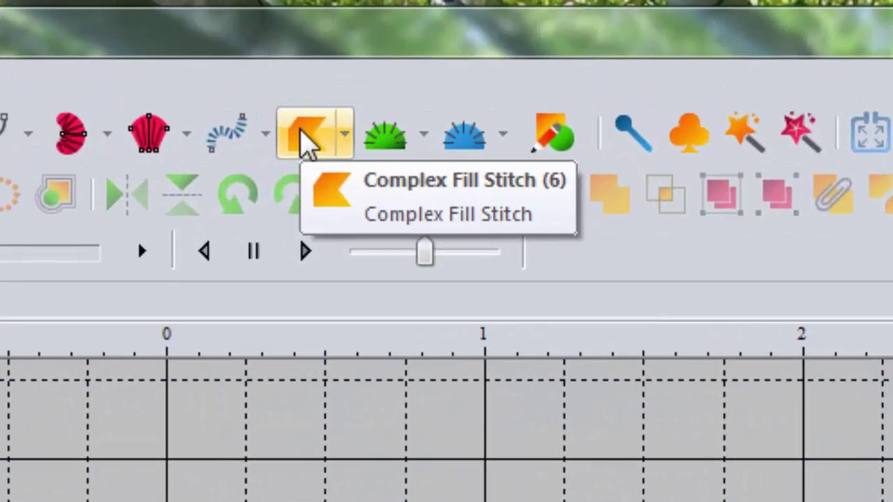
- Start a Complex Fill shape for the boy's blue shirt, tracing the neckline and the upper part of its right side
{"action": "left_click", "coordinate": [303, 133]}
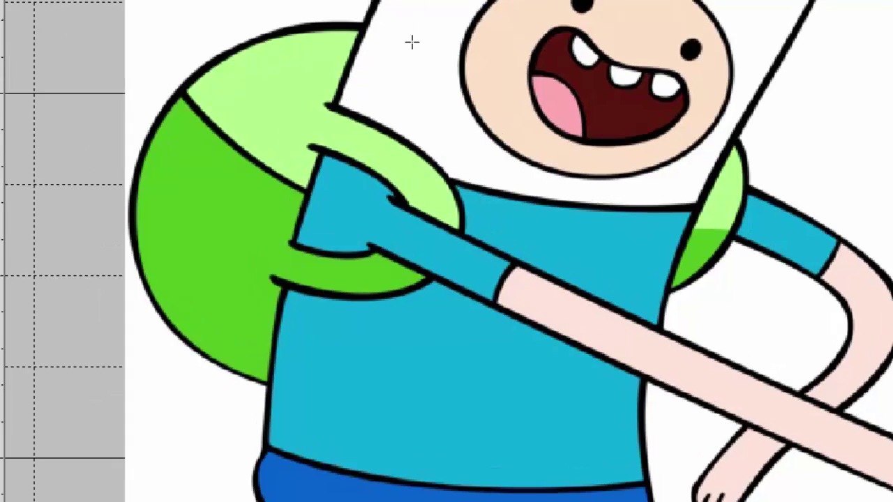
{"action": "left_click", "coordinate": [453, 181]}
{"action": "left_click", "coordinate": [480, 191]}
{"action": "left_click", "coordinate": [527, 199]}
{"action": "left_click", "coordinate": [581, 207]}
{"action": "left_click", "coordinate": [631, 209]}
{"action": "left_click", "coordinate": [675, 208]}
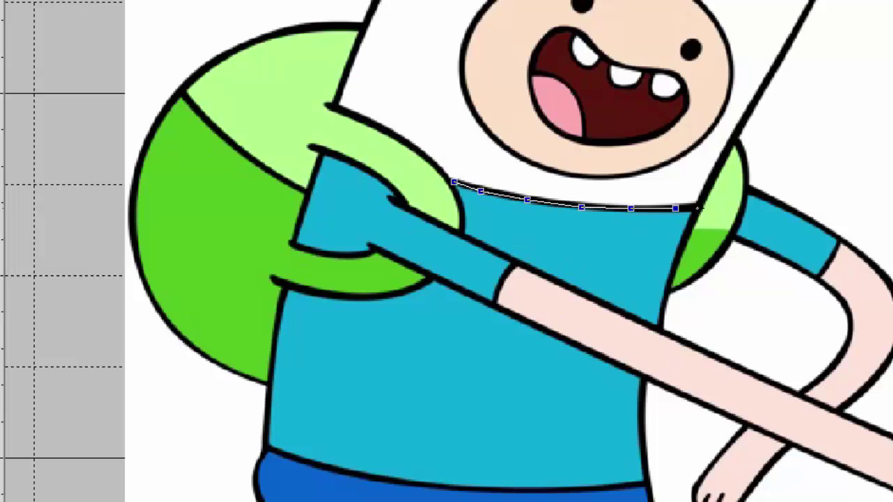
{"action": "left_click", "coordinate": [699, 208]}
{"action": "left_click", "coordinate": [681, 249]}
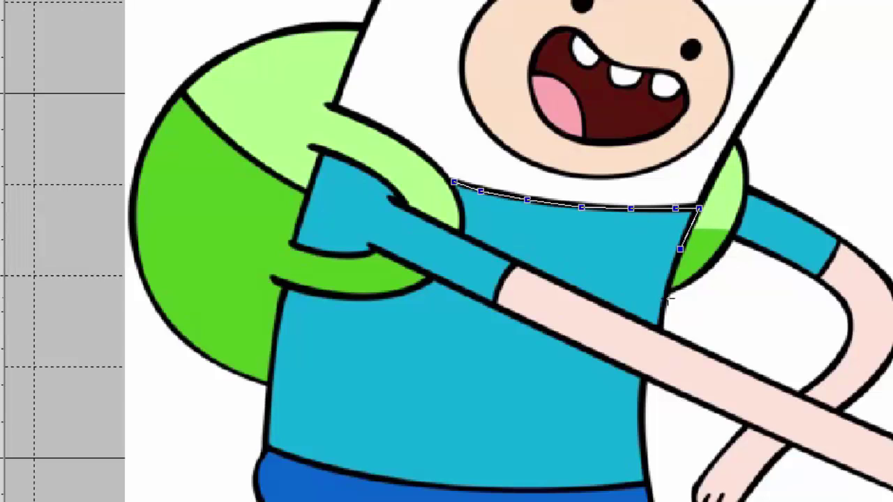
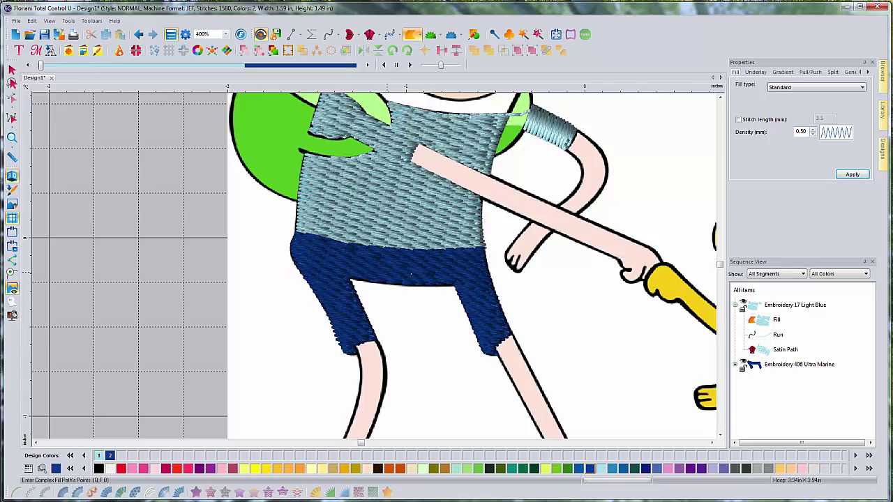
- Change the stitch direction of the dark blue shorts fill to nearly vertical
{"action": "left_click", "coordinate": [12, 70]}
{"action": "left_click", "coordinate": [360, 276]}
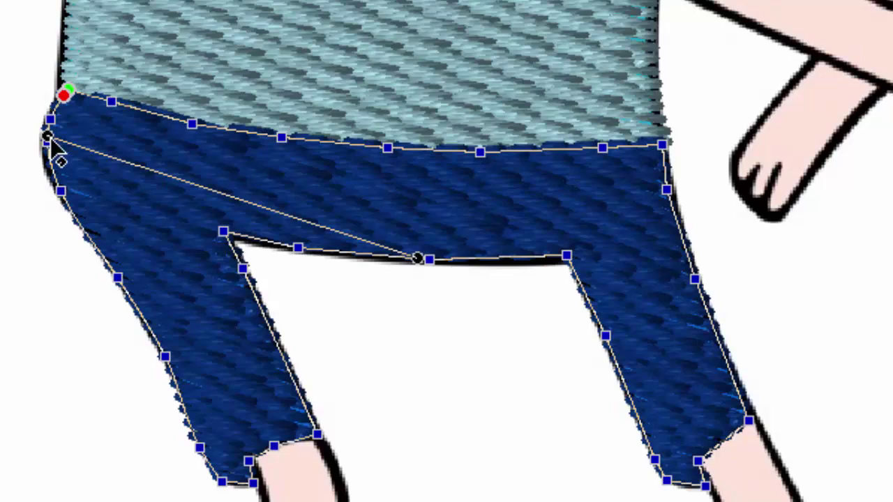
{"action": "left_click_drag", "start_coordinate": [53, 140], "coordinate": [416, 196]}
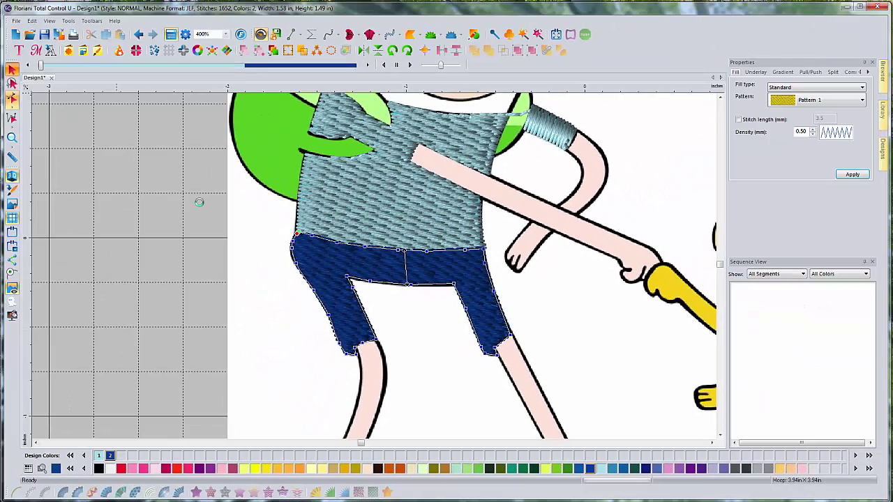
{"action": "key", "text": "Return"}
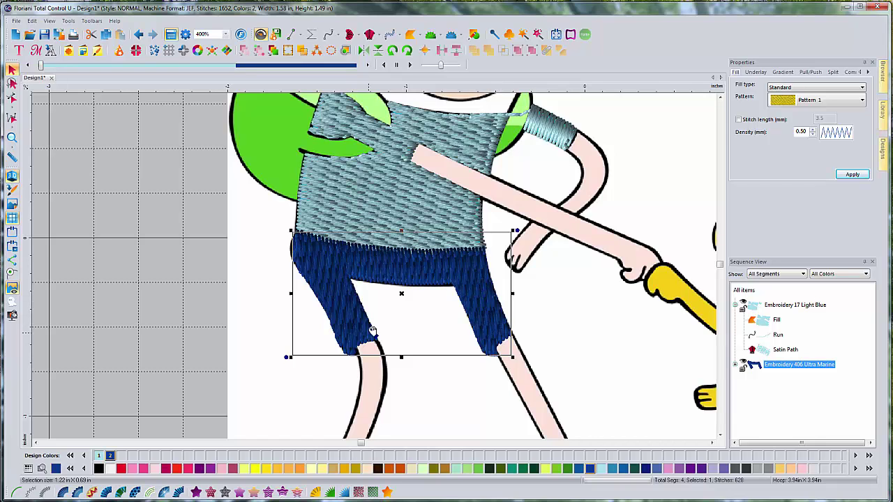
{"action": "left_click", "coordinate": [571, 302]}
{"action": "key", "text": "Escape"}
{"action": "key", "text": "minus"}
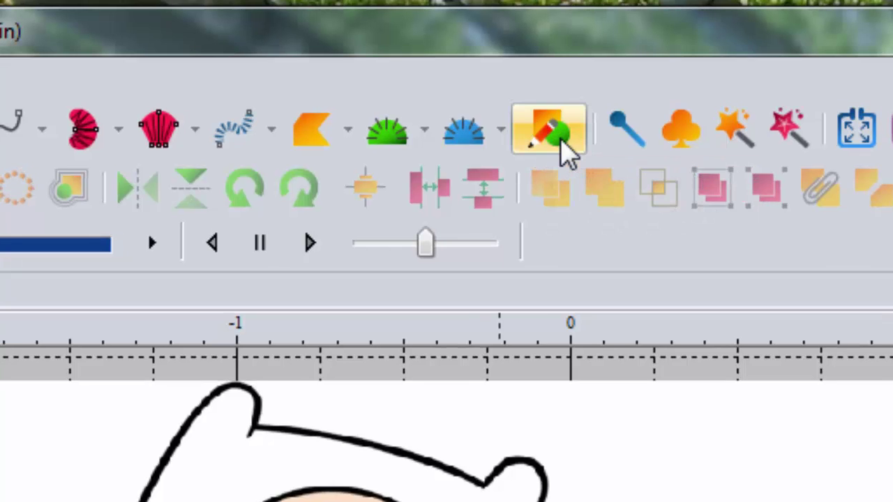
- Draw an ellipse about 0.75 inch wide over the boy's face, tilt it slightly and centre it on the face
{"action": "left_click", "coordinate": [546, 134]}
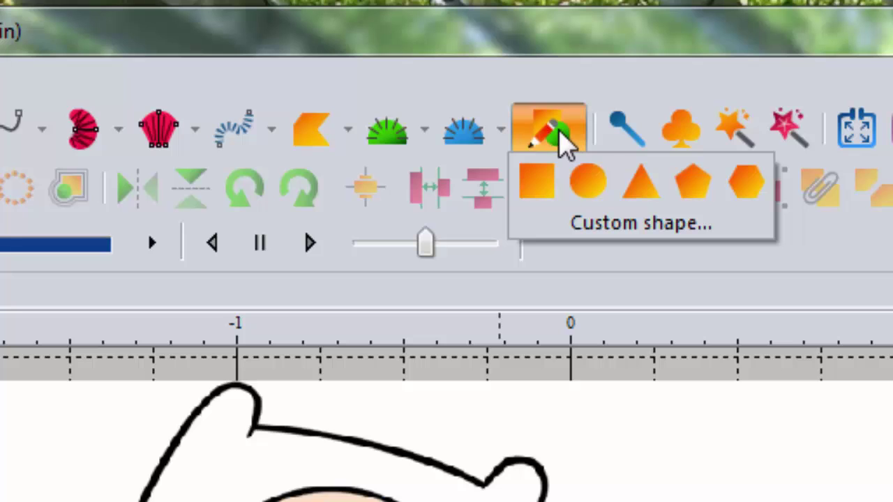
{"action": "left_click", "coordinate": [589, 199]}
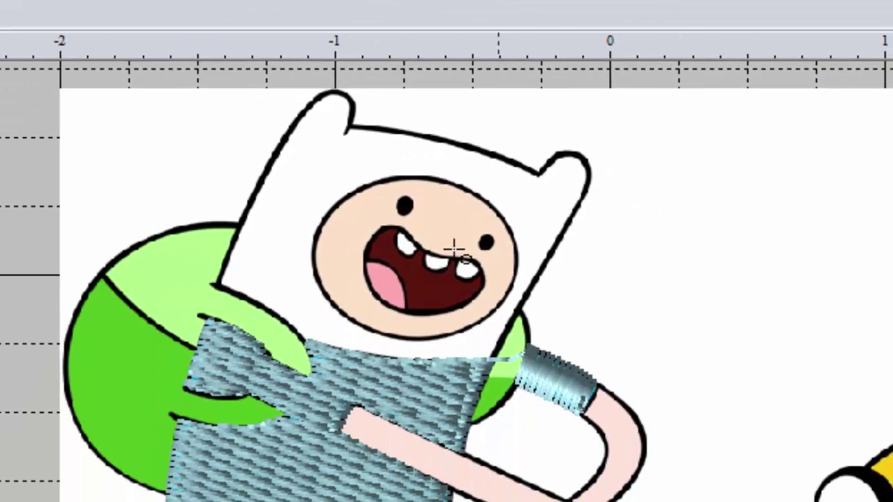
{"action": "left_click_drag", "start_coordinate": [342, 198], "coordinate": [529, 336]}
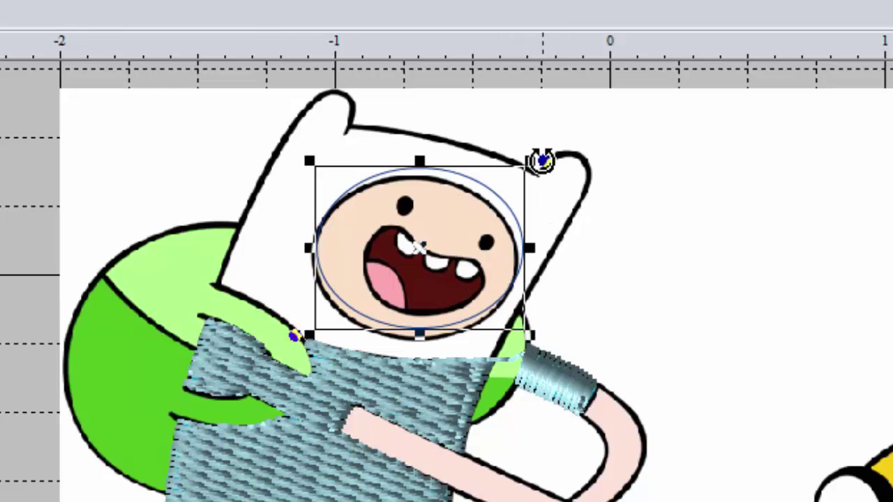
{"action": "left_click_drag", "start_coordinate": [542, 161], "coordinate": [486, 235]}
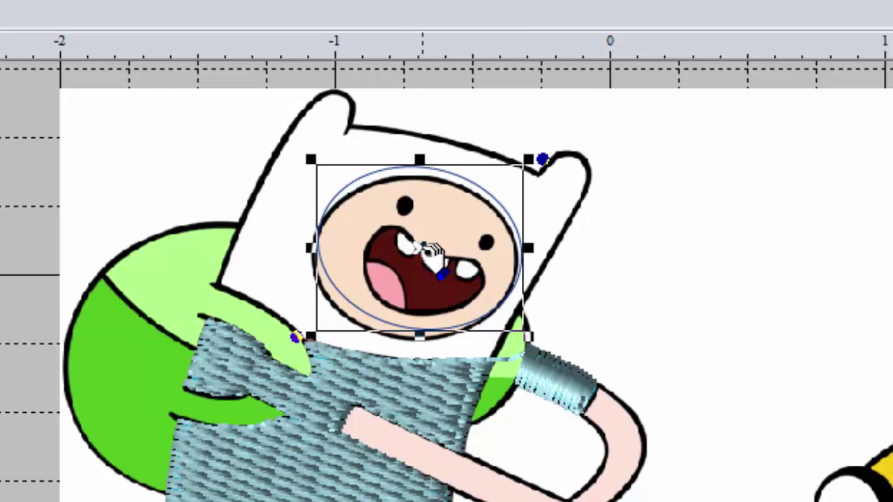
{"action": "mouse_move", "coordinate": [430, 251]}
{"action": "left_mouse_down"}
{"action": "mouse_move", "coordinate": [419, 256]}
{"action": "mouse_move", "coordinate": [434, 250]}
{"action": "mouse_move", "coordinate": [432, 263]}
{"action": "left_mouse_up"}
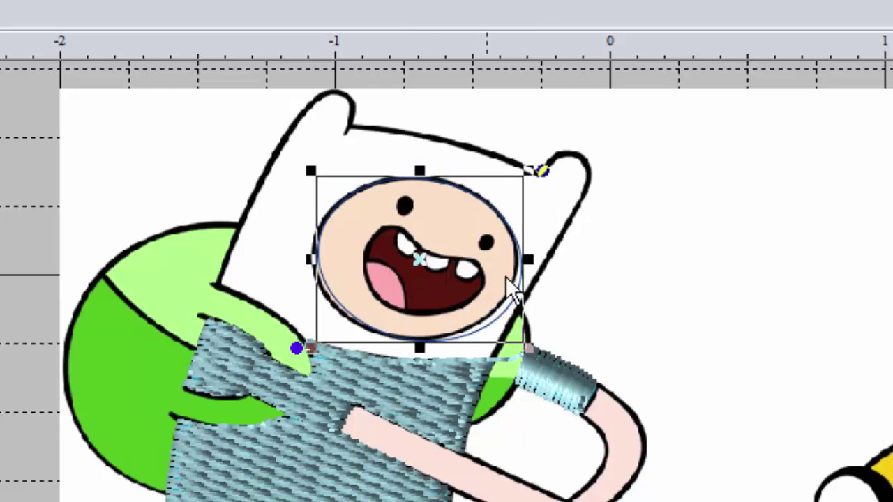
- Resize and nudge the face ellipse until its edge follows the black face outline
{"action": "left_click_drag", "start_coordinate": [528, 260], "coordinate": [519, 259]}
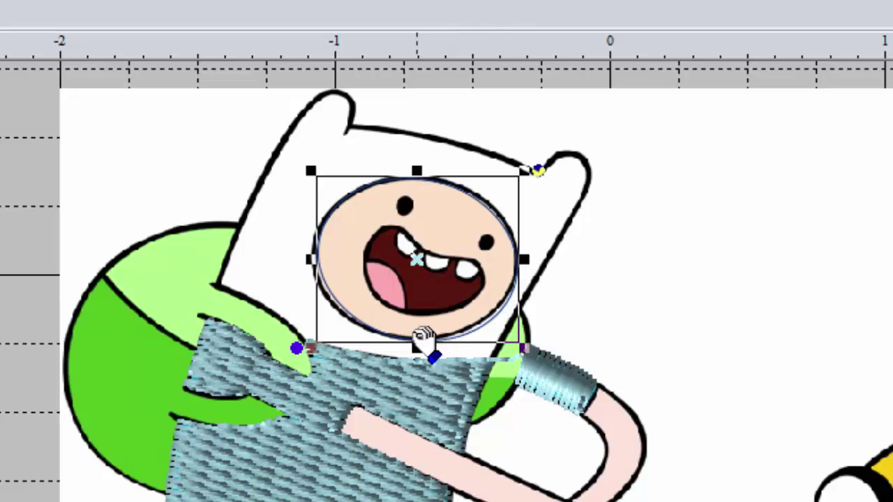
{"action": "left_click_drag", "start_coordinate": [415, 345], "coordinate": [412, 343]}
{"action": "left_click_drag", "start_coordinate": [310, 259], "coordinate": [307, 259]}
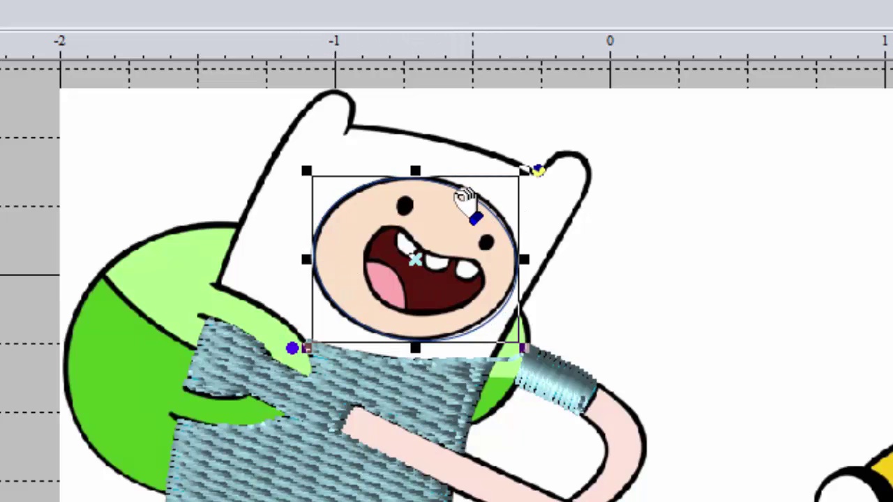
{"action": "mouse_move", "coordinate": [415, 171]}
{"action": "left_mouse_down"}
{"action": "mouse_move", "coordinate": [416, 152]}
{"action": "mouse_move", "coordinate": [416, 167]}
{"action": "left_mouse_up"}
{"action": "mouse_move", "coordinate": [306, 166]}
{"action": "left_mouse_down"}
{"action": "mouse_move", "coordinate": [300, 159]}
{"action": "mouse_move", "coordinate": [309, 170]}
{"action": "left_mouse_up"}
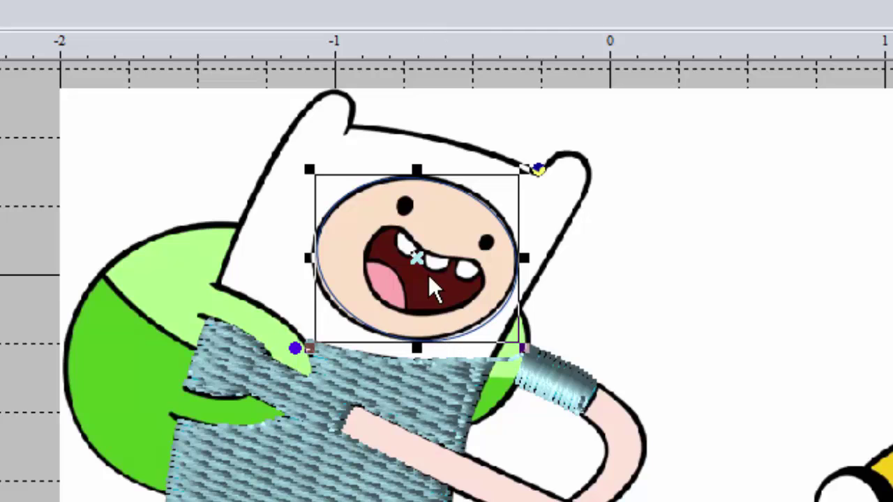
{"action": "left_click_drag", "start_coordinate": [422, 259], "coordinate": [414, 251]}
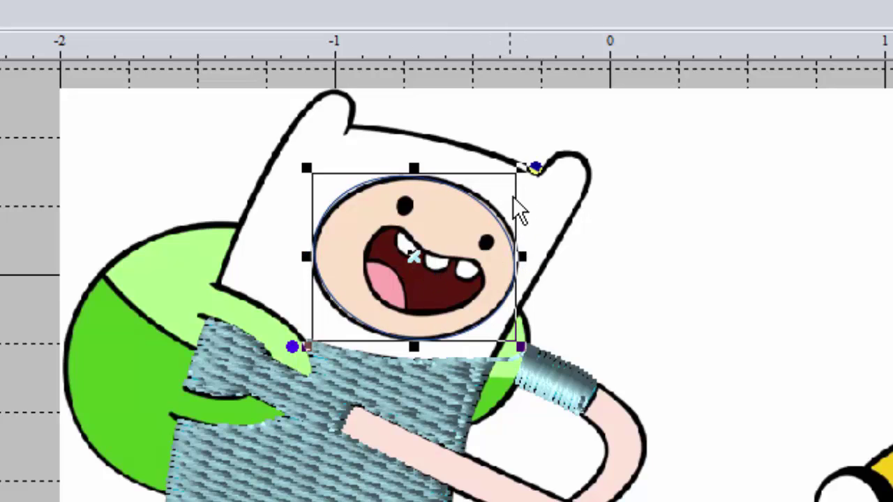
{"action": "left_click_drag", "start_coordinate": [524, 168], "coordinate": [527, 166]}
{"action": "left_click", "coordinate": [421, 255]}
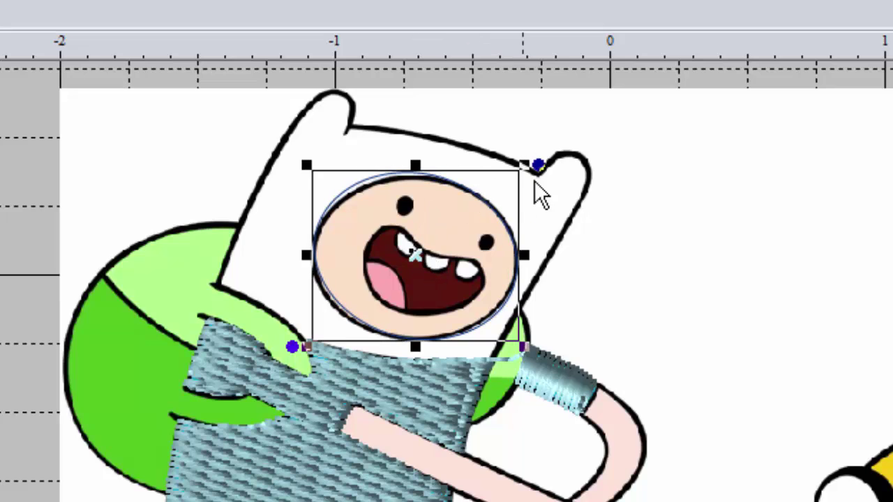
{"action": "left_click", "coordinate": [534, 161]}
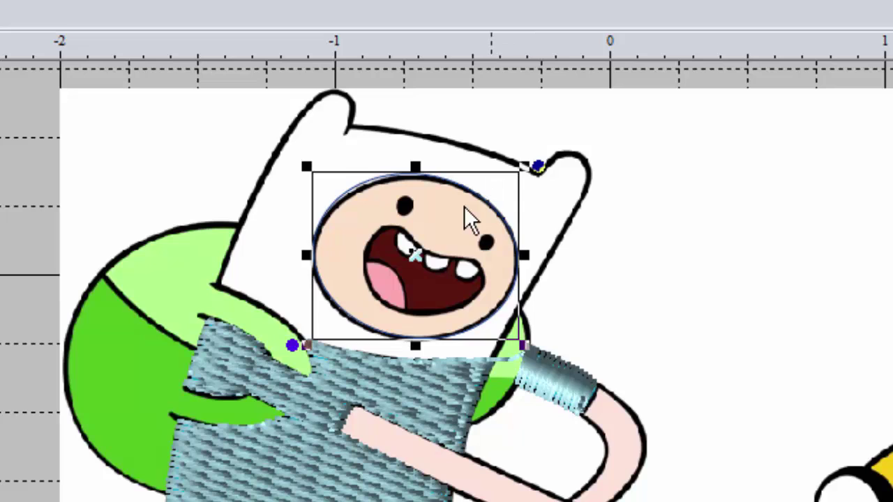
{"action": "left_click", "coordinate": [424, 260]}
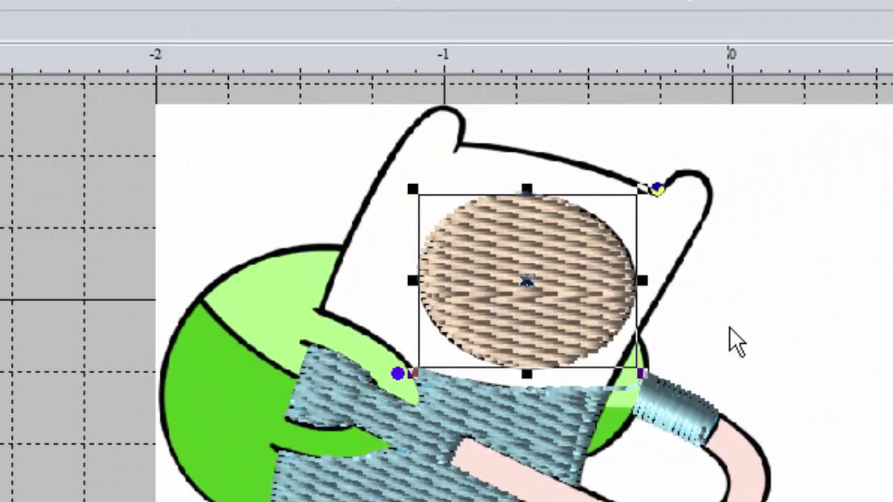
{"action": "left_click", "coordinate": [802, 413]}
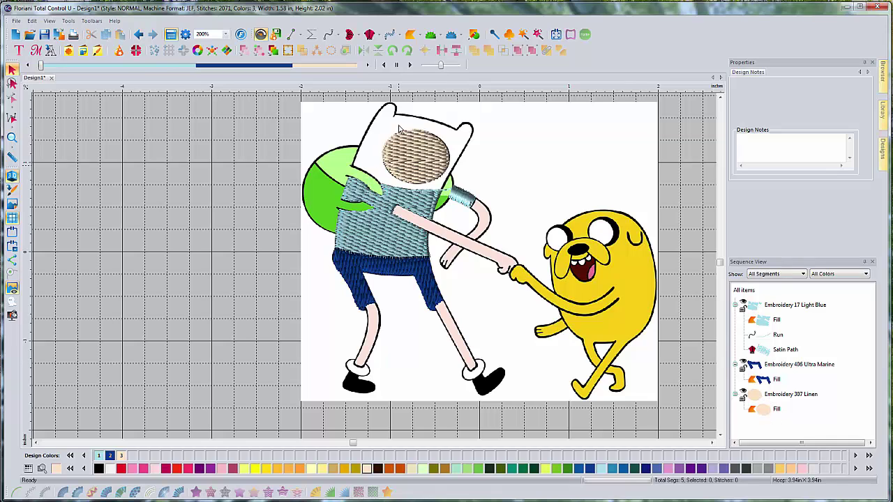
- Start a Complex Fill shape for the white hood, tracing its lower edge from the right corner along the shirt and backpack strap to the left corner
{"action": "left_click", "coordinate": [411, 36]}
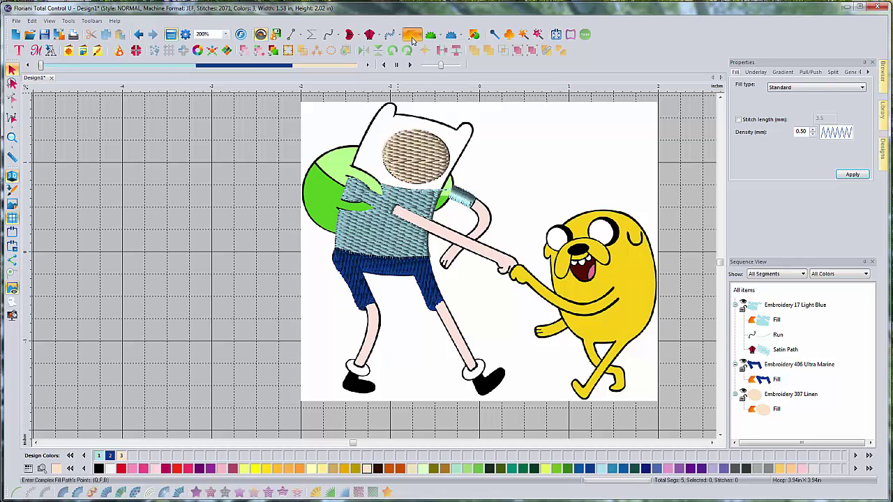
{"action": "scroll", "coordinate": [378, 183], "scroll_direction": "up", "scroll_amount": 1}
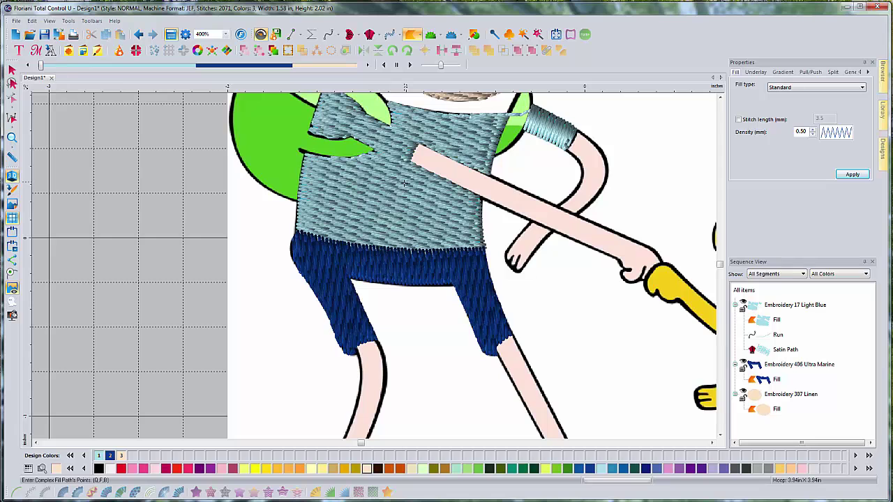
{"action": "scroll", "coordinate": [404, 183], "scroll_direction": "up", "scroll_amount": 3}
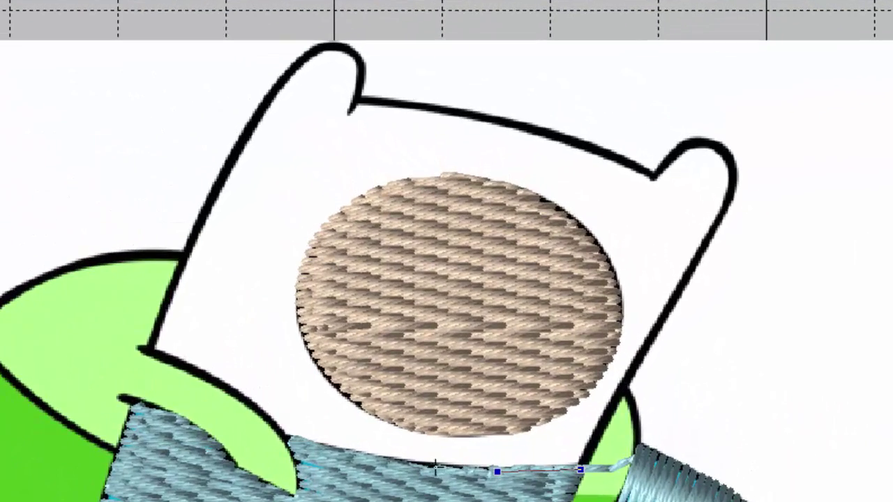
{"action": "left_click", "coordinate": [447, 286]}
{"action": "left_click", "coordinate": [346, 453]}
{"action": "left_click", "coordinate": [286, 439]}
{"action": "left_click", "coordinate": [262, 416]}
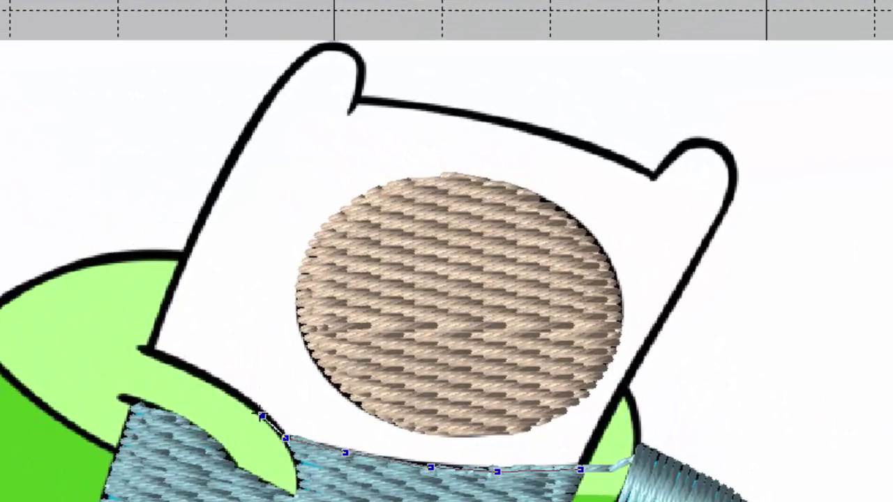
{"action": "left_click", "coordinate": [214, 382]}
{"action": "left_click", "coordinate": [178, 363]}
{"action": "left_click", "coordinate": [148, 350]}
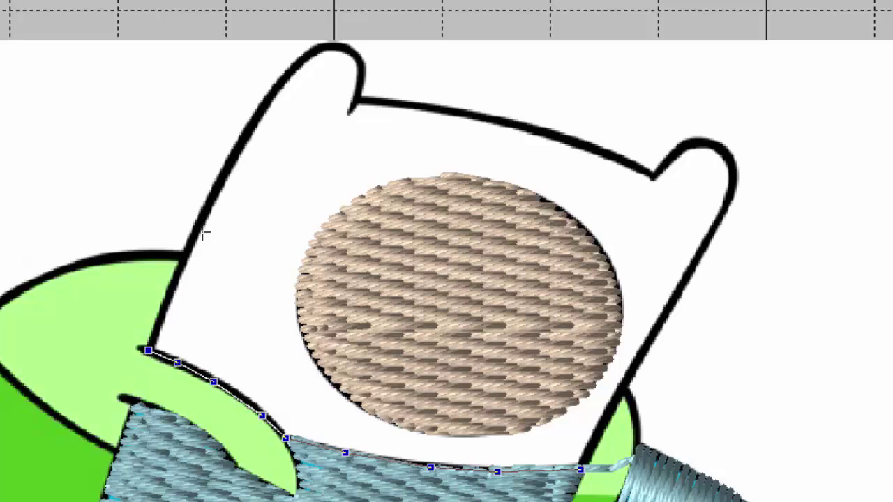
- Continue the hood outline up its left side and around the left ear to the ear's inner base
{"action": "left_click", "coordinate": [198, 223]}
{"action": "left_click", "coordinate": [258, 111]}
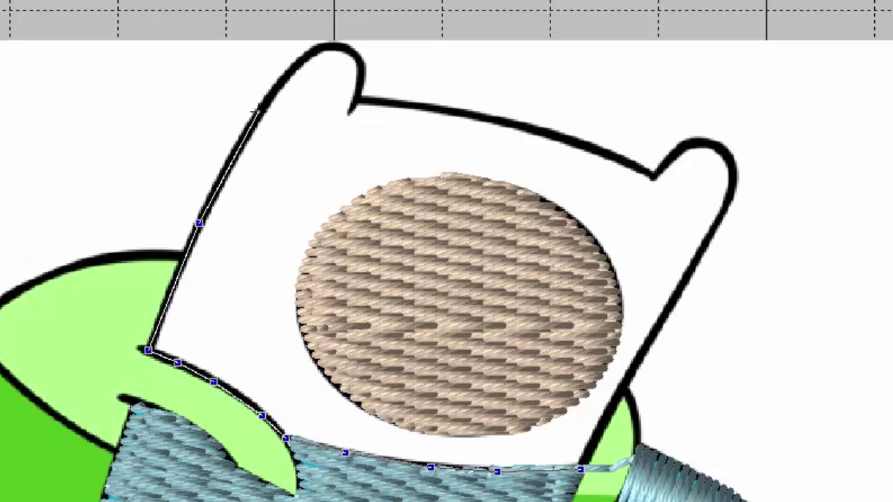
{"action": "left_click", "coordinate": [293, 69]}
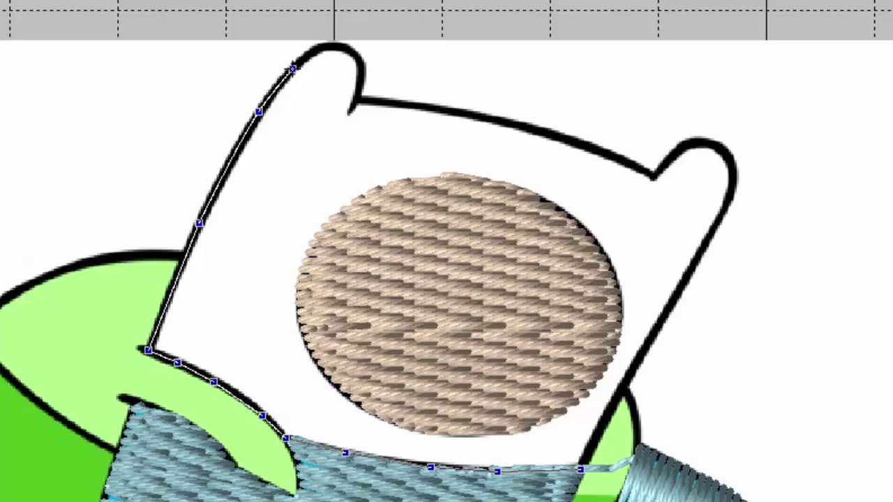
{"action": "left_click", "coordinate": [326, 46]}
{"action": "left_click", "coordinate": [351, 49]}
{"action": "left_click", "coordinate": [359, 64]}
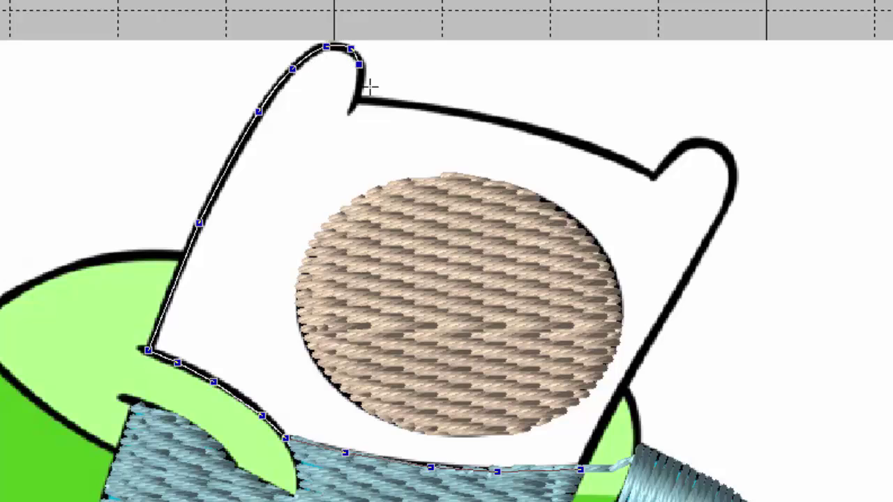
{"action": "left_click", "coordinate": [355, 102]}
- Trace the hood's top edge between the ears to the inner base of the right ear
{"action": "left_click", "coordinate": [401, 104]}
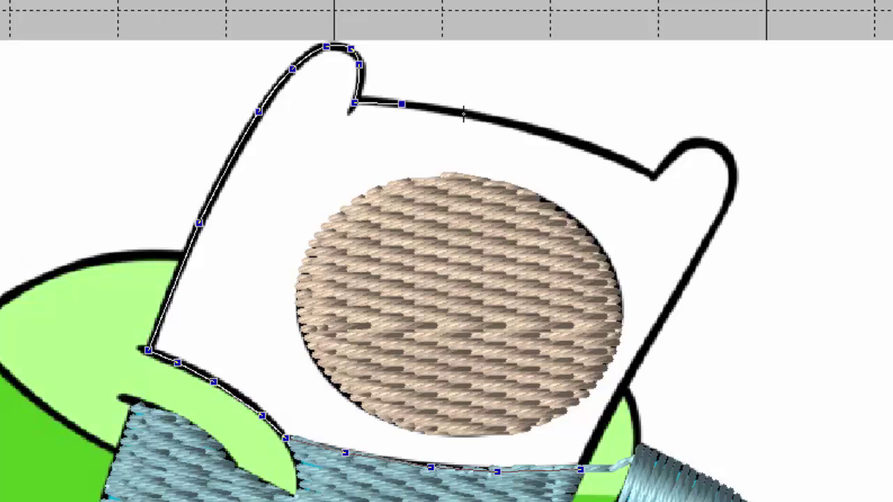
{"action": "left_click", "coordinate": [503, 121]}
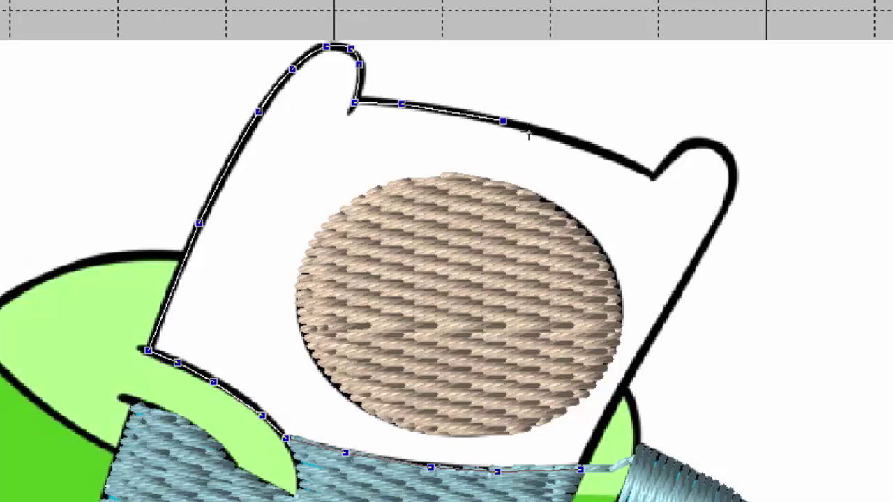
{"action": "left_click", "coordinate": [569, 141]}
{"action": "left_click", "coordinate": [625, 162]}
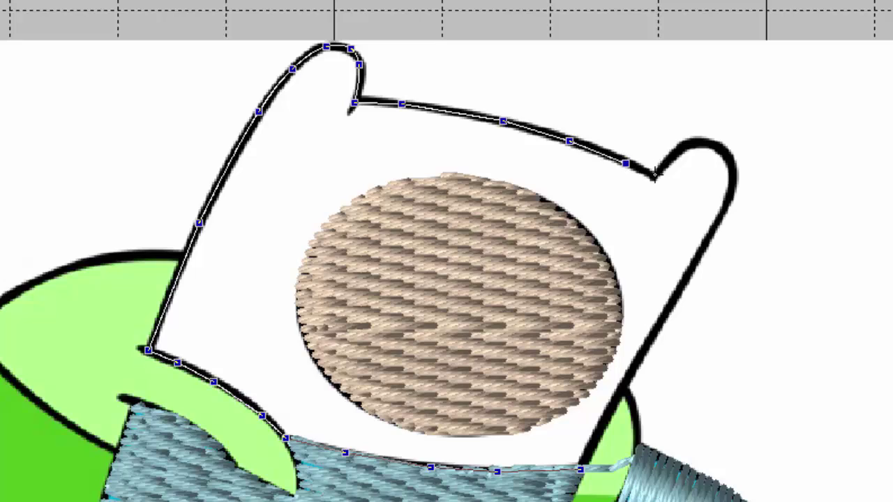
{"action": "left_click", "coordinate": [655, 178]}
- Trace around the hood's right ear and down its right side back to the outline's starting point
{"action": "left_click", "coordinate": [668, 160]}
{"action": "left_click", "coordinate": [694, 147]}
{"action": "left_click", "coordinate": [718, 149]}
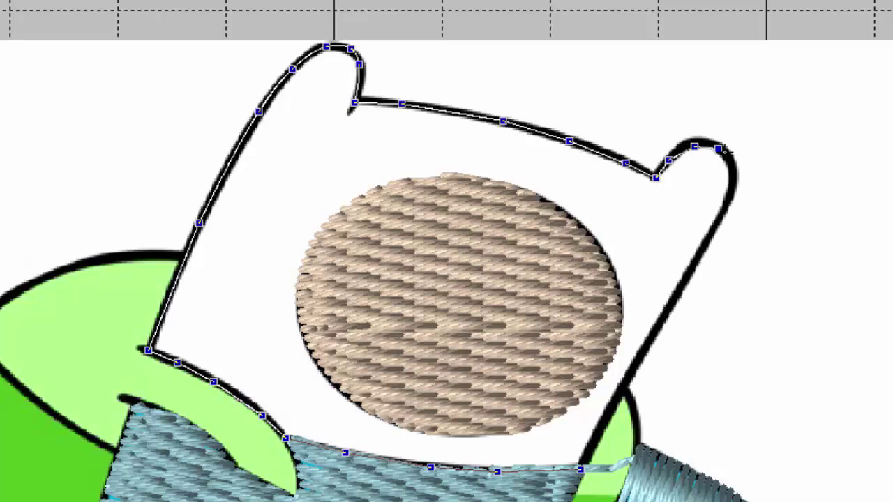
{"action": "left_click", "coordinate": [732, 160]}
{"action": "left_click", "coordinate": [729, 209]}
{"action": "left_click", "coordinate": [688, 279]}
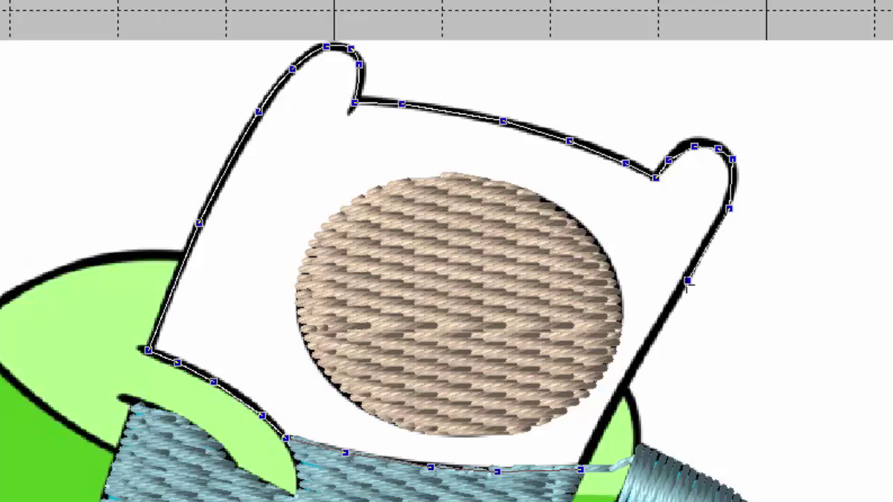
{"action": "left_click", "coordinate": [623, 383]}
{"action": "left_click", "coordinate": [581, 469]}
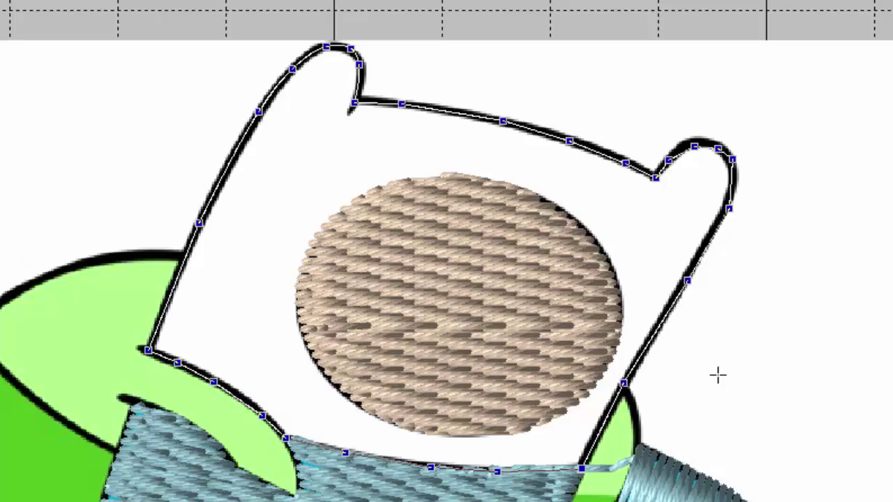
- Close the hood outline and angle its stitch-direction line from the hood's upper left side down to its lower right side
{"action": "key", "text": "Return"}
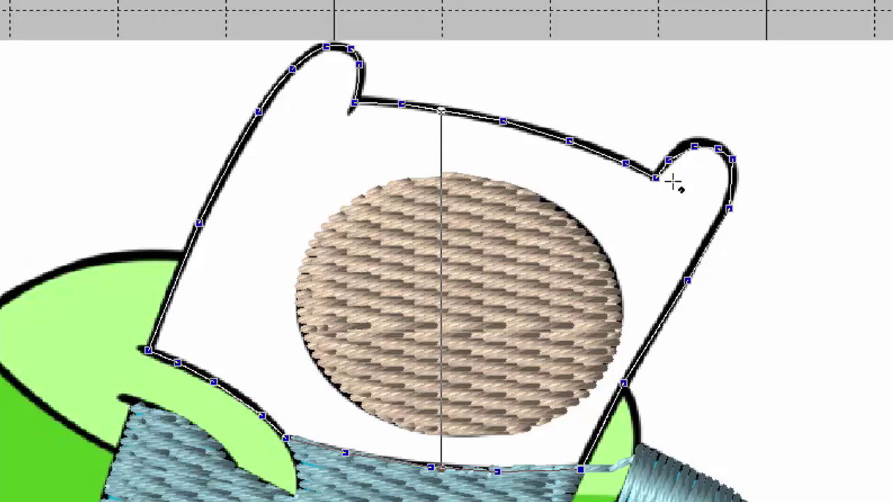
{"action": "left_click_drag", "start_coordinate": [444, 119], "coordinate": [529, 129]}
{"action": "left_click_drag", "start_coordinate": [441, 469], "coordinate": [374, 459]}
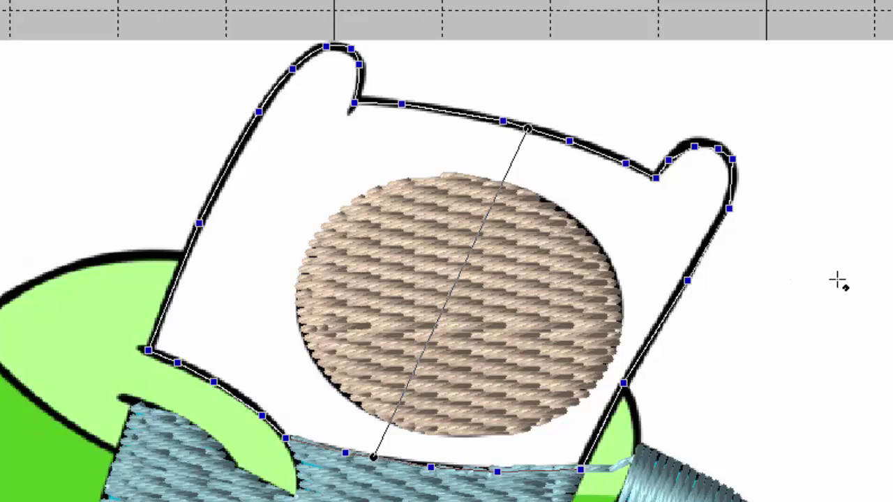
{"action": "left_click_drag", "start_coordinate": [527, 129], "coordinate": [226, 171]}
{"action": "left_click_drag", "start_coordinate": [373, 463], "coordinate": [653, 332]}
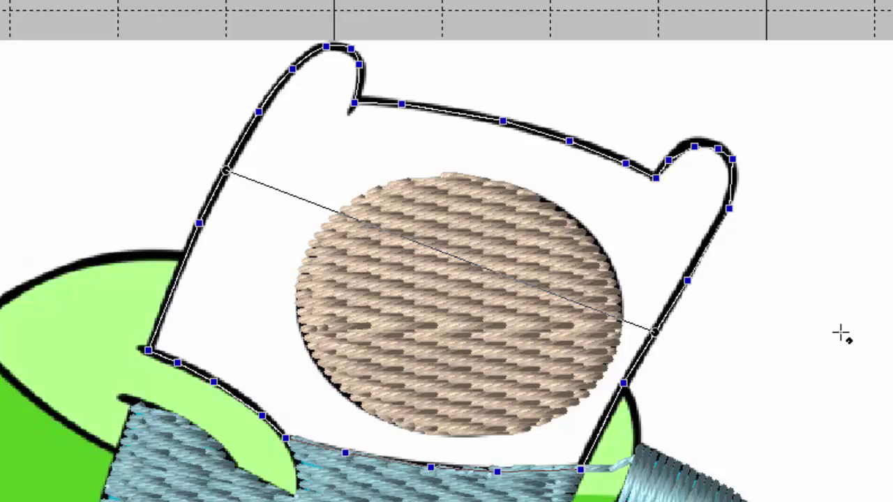
- Generate the hood fill with a start/stop point at its lower-left corner and recolor it to Embroidery 1 White
{"action": "key", "text": "Return"}
{"action": "left_click", "coordinate": [148, 353]}
{"action": "key", "text": "Return"}
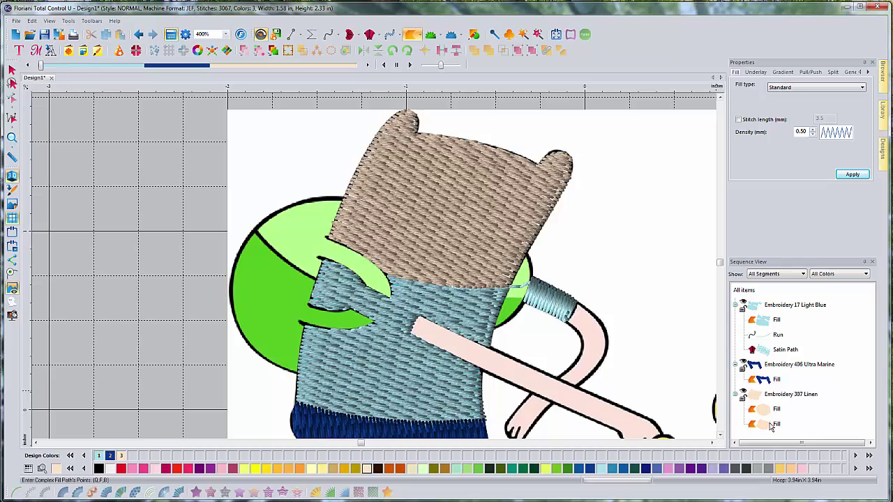
{"action": "left_click", "coordinate": [772, 425]}
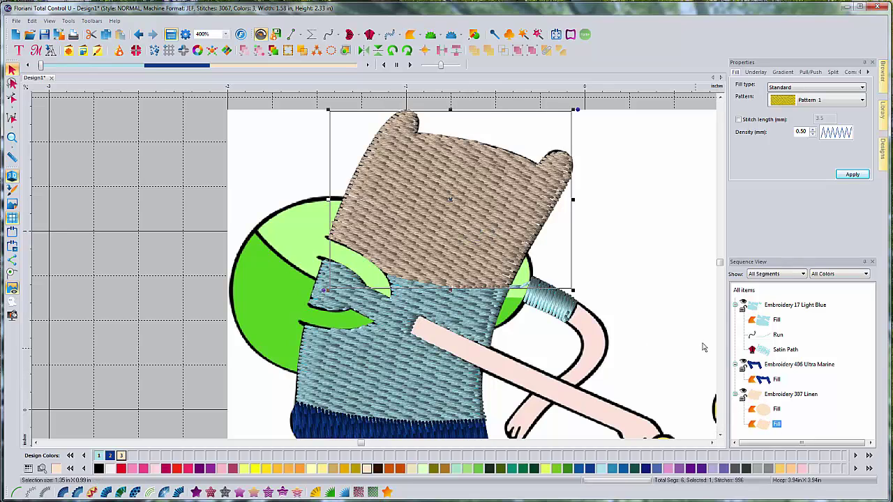
{"action": "left_click", "coordinate": [109, 468]}
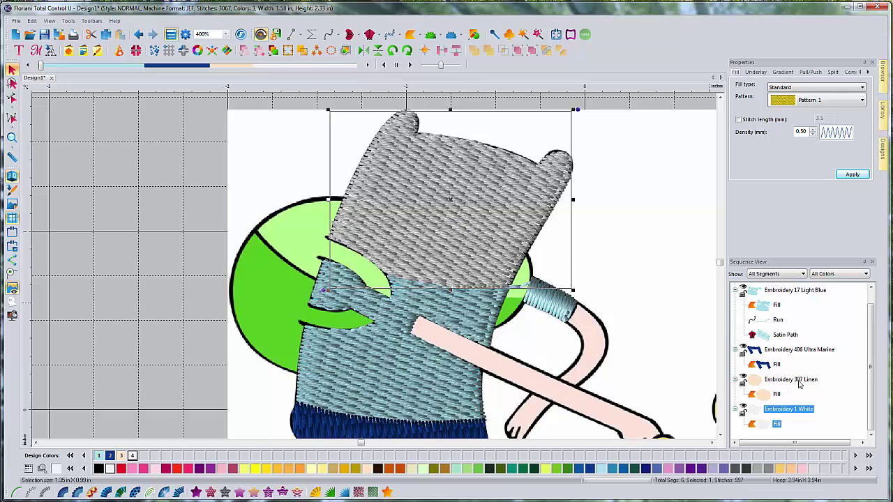
- Duplicate the Linen face fill and combine the copy with the white hood fill to cut out the face opening
{"action": "left_click", "coordinate": [776, 395]}
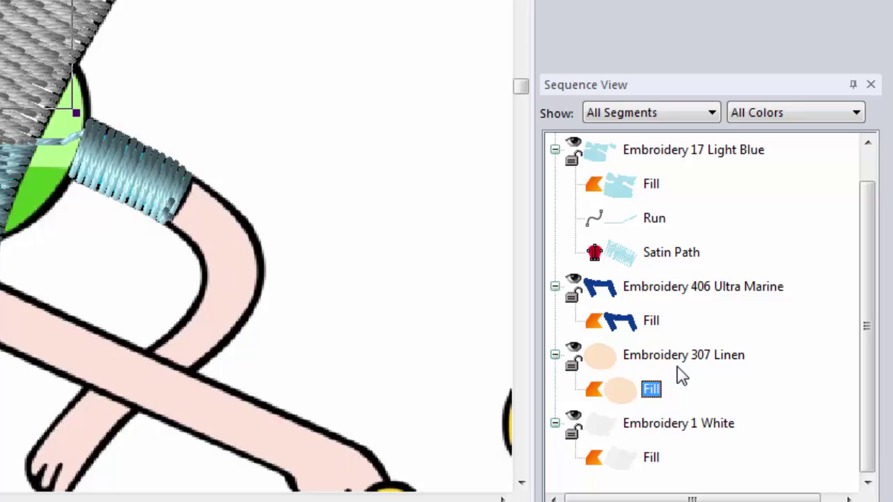
{"action": "key", "text": "ctrl+d"}
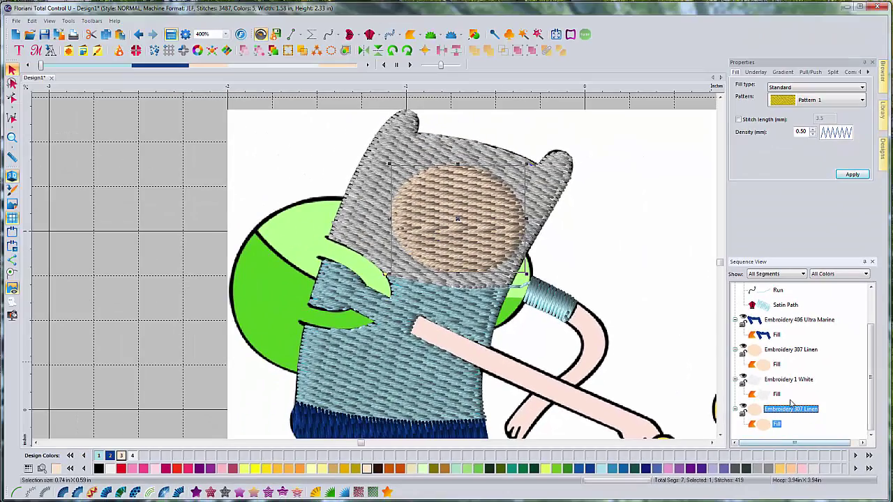
{"action": "left_click", "coordinate": [776, 364]}
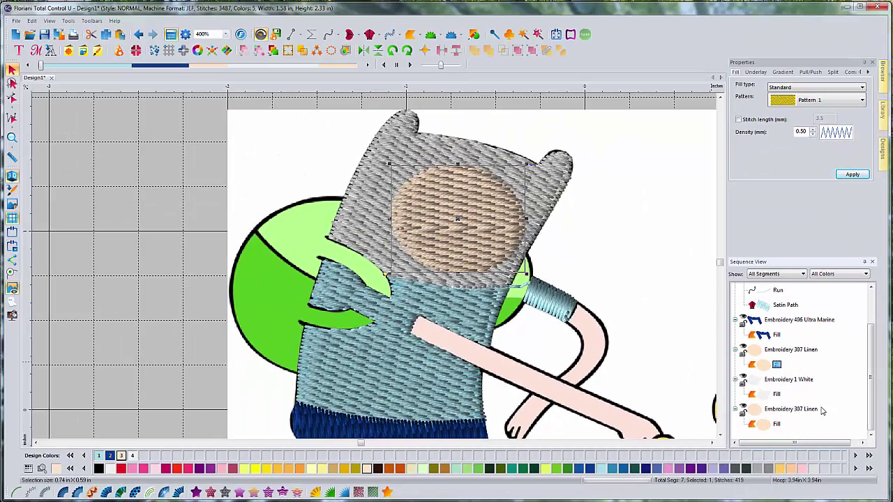
{"action": "left_click", "coordinate": [777, 424]}
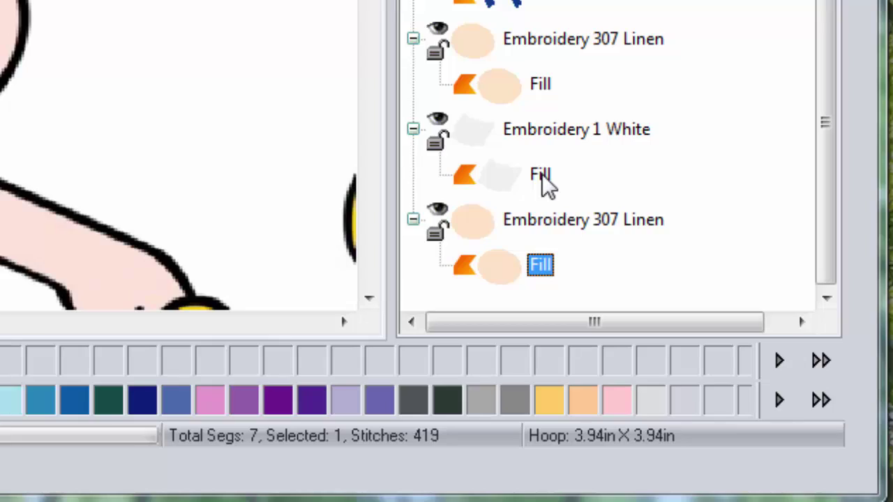
{"action": "left_click", "coordinate": [540, 175], "text": "ctrl"}
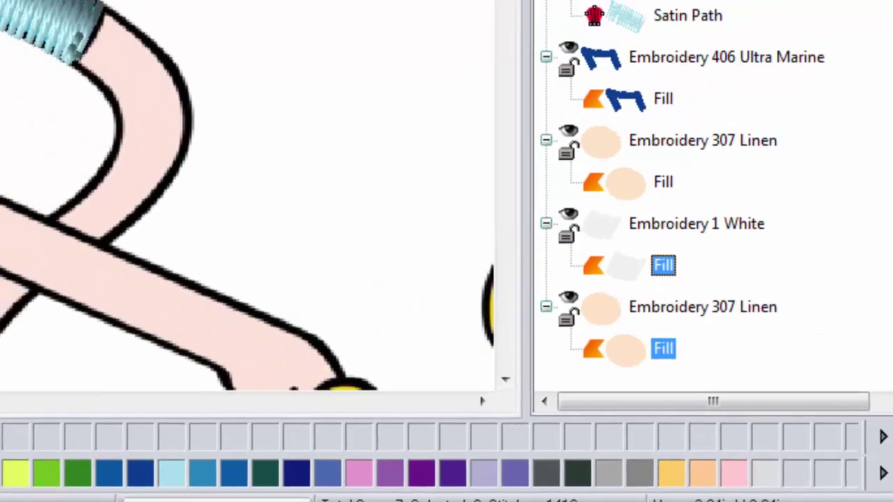
{"action": "right_click", "coordinate": [183, 30]}
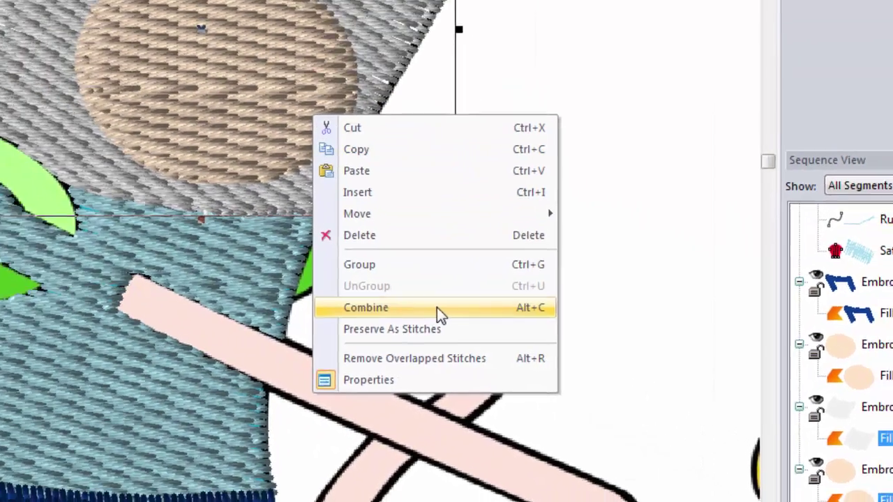
{"action": "left_click", "coordinate": [414, 307]}
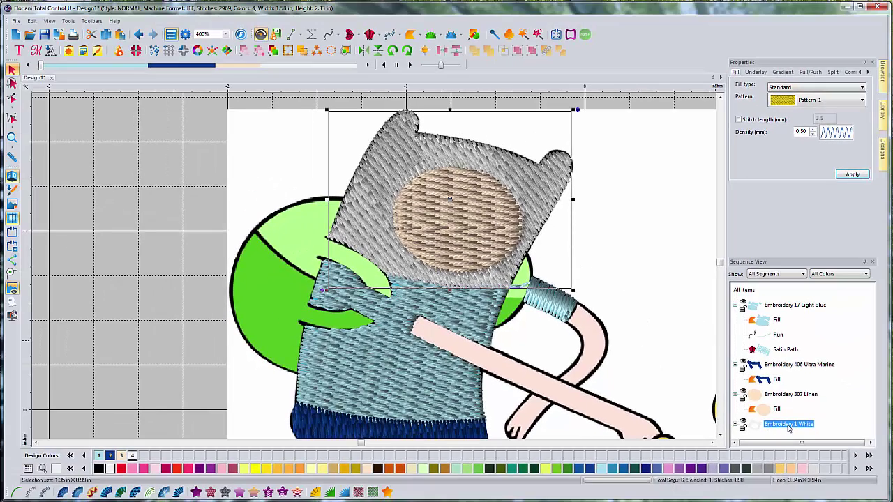
- Edit the combined hood fill, moving the overlapping start/stop point aside and swinging the stitch-direction line's lower end up the hood's right edge
{"action": "left_click", "coordinate": [740, 425]}
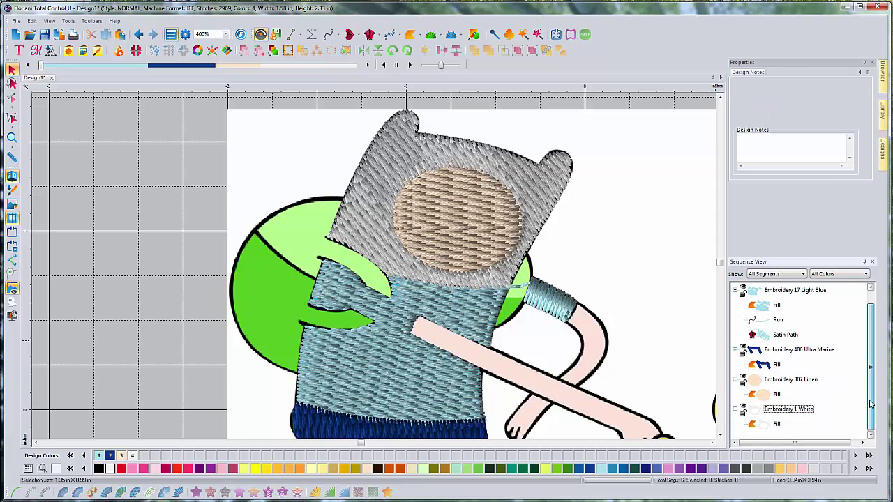
{"action": "left_click", "coordinate": [773, 425]}
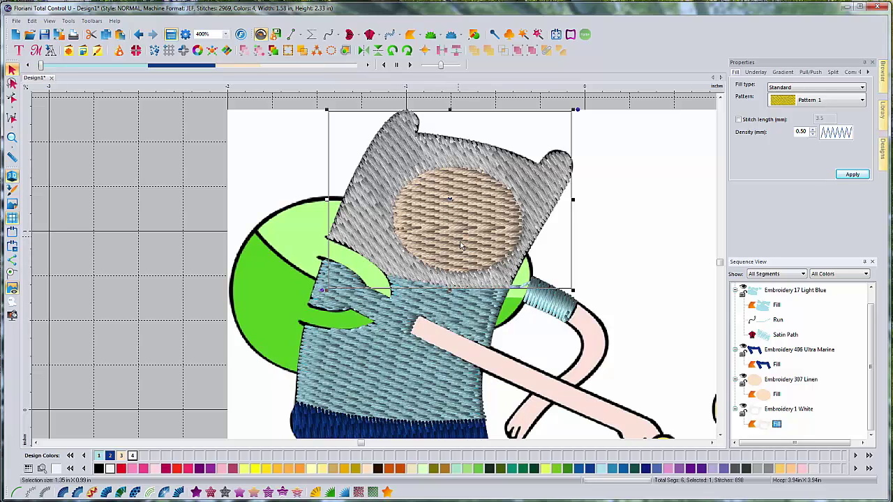
{"action": "left_click", "coordinate": [12, 99]}
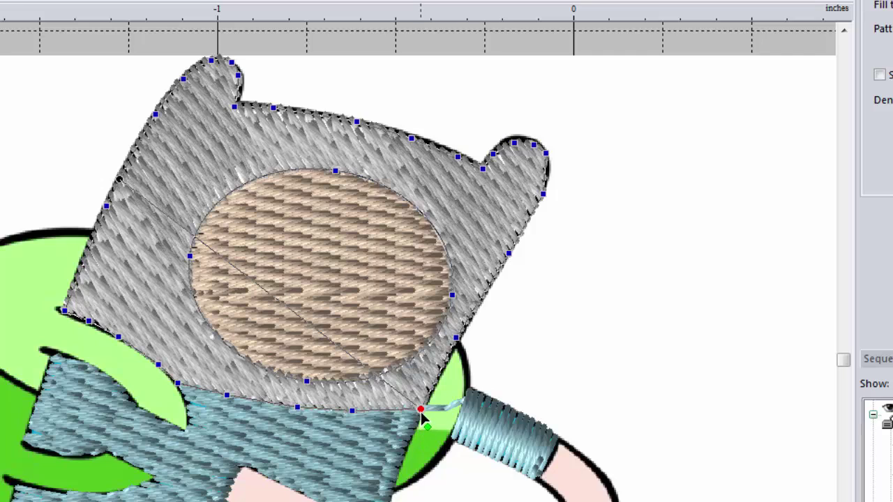
{"action": "left_click_drag", "start_coordinate": [421, 411], "coordinate": [407, 416]}
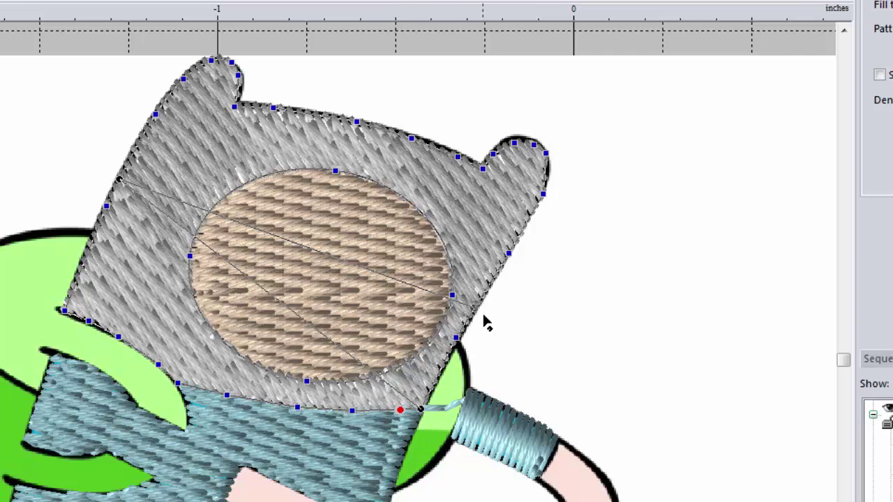
{"action": "key", "text": "Escape"}
{"action": "left_click", "coordinate": [395, 390]}
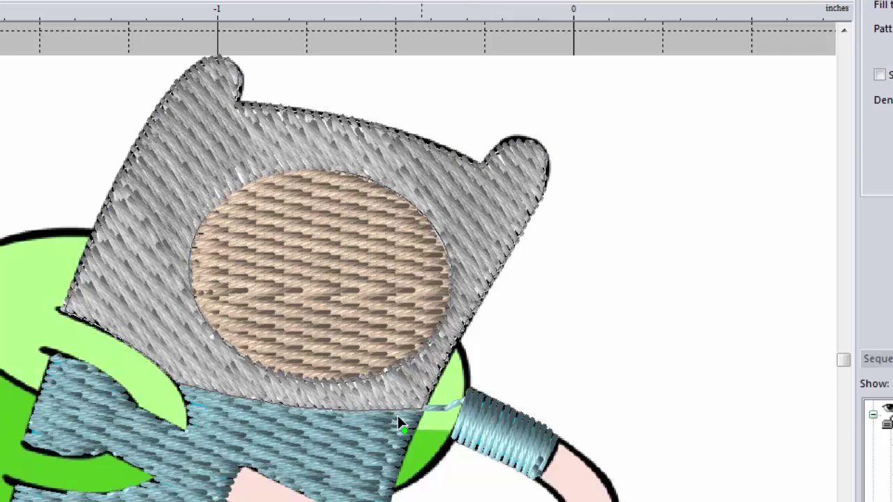
- Move the hood fill's start/stop point from its lower-right corner to its lower-left corner and deselect the hood
{"action": "mouse_move", "coordinate": [419, 417]}
{"action": "left_mouse_down"}
{"action": "mouse_move", "coordinate": [45, 314]}
{"action": "mouse_move", "coordinate": [63, 323]}
{"action": "left_mouse_up"}
{"action": "mouse_move", "coordinate": [419, 412]}
{"action": "left_mouse_down"}
{"action": "mouse_move", "coordinate": [127, 351]}
{"action": "mouse_move", "coordinate": [63, 311]}
{"action": "left_mouse_up"}
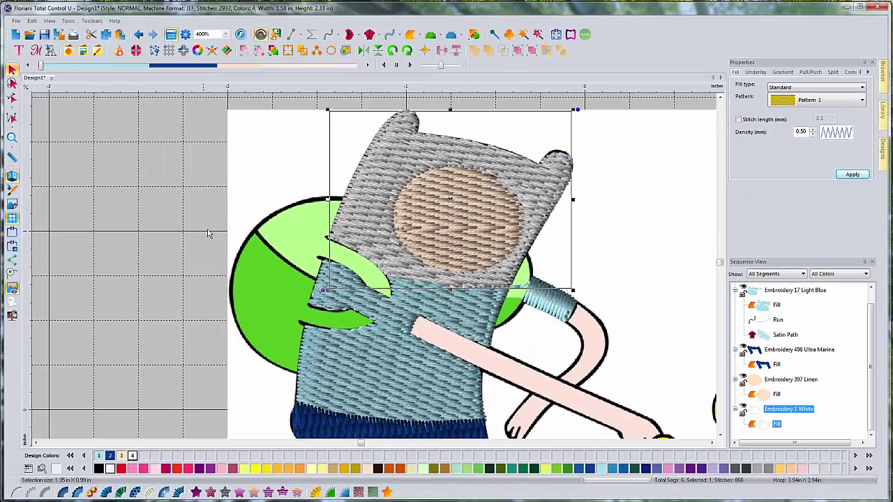
{"action": "left_click", "coordinate": [211, 261]}
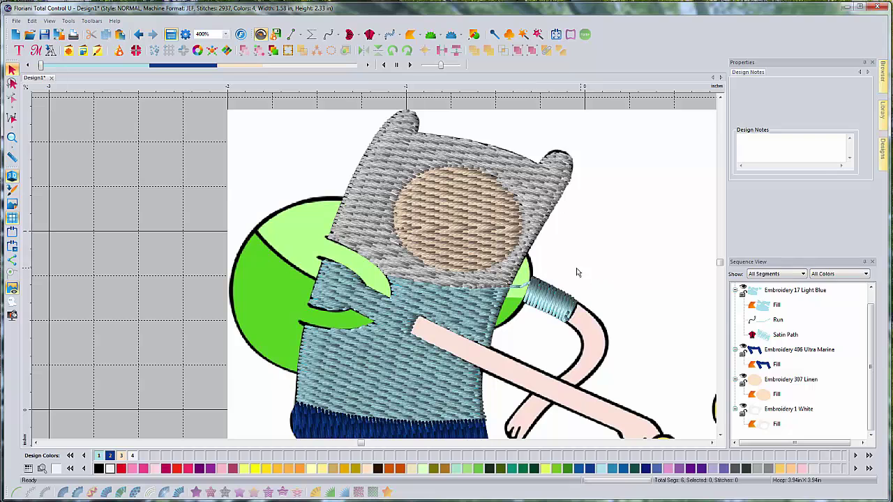
- Measure the width of the light-green backpack strap and the distance across the backpack's light-green section
{"action": "scroll", "coordinate": [478, 310], "scroll_direction": "down", "scroll_amount": 1}
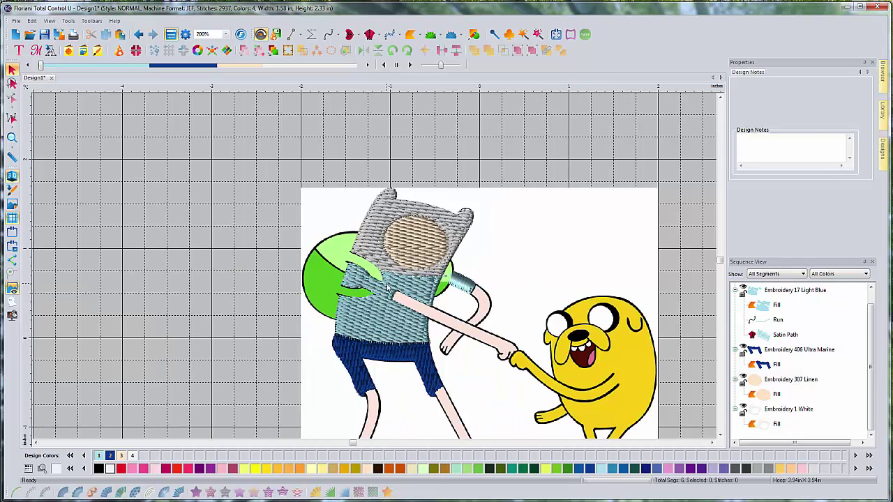
{"action": "scroll", "coordinate": [388, 286], "scroll_direction": "up", "scroll_amount": 1}
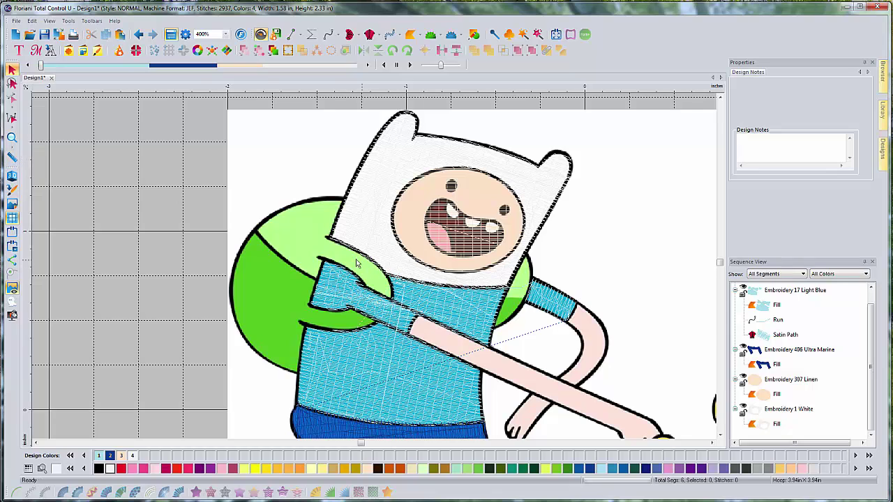
{"action": "left_click", "coordinate": [11, 157]}
{"action": "left_click_drag", "start_coordinate": [377, 274], "coordinate": [363, 255]}
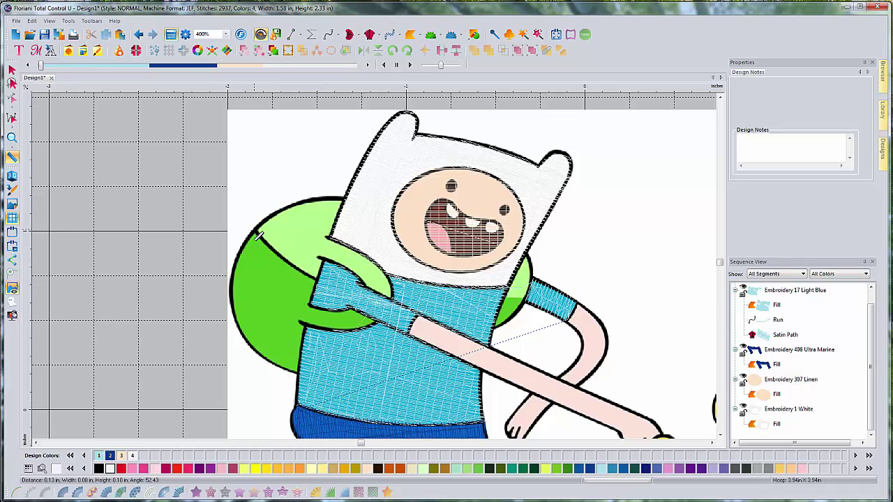
{"action": "left_click_drag", "start_coordinate": [277, 222], "coordinate": [326, 252]}
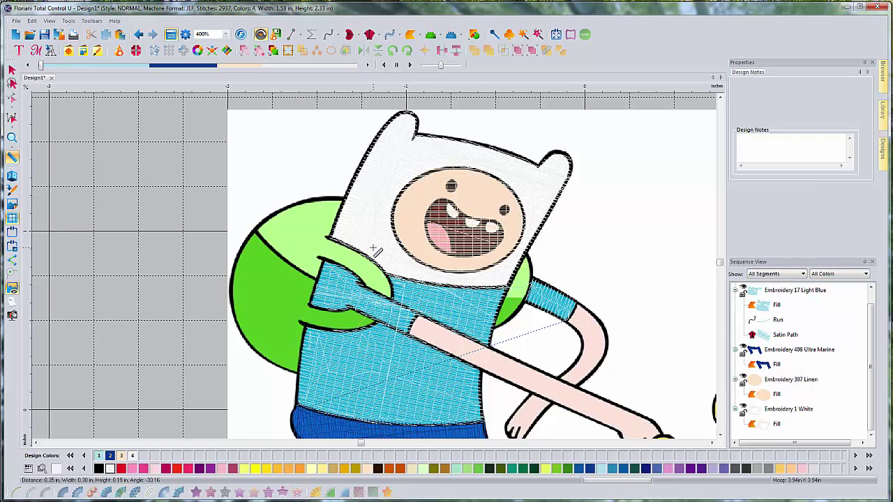
- Start a Satin Path for the light-green shoulder strap, tracing its upper edge from the tip to the strap's left end
{"action": "left_click", "coordinate": [348, 35]}
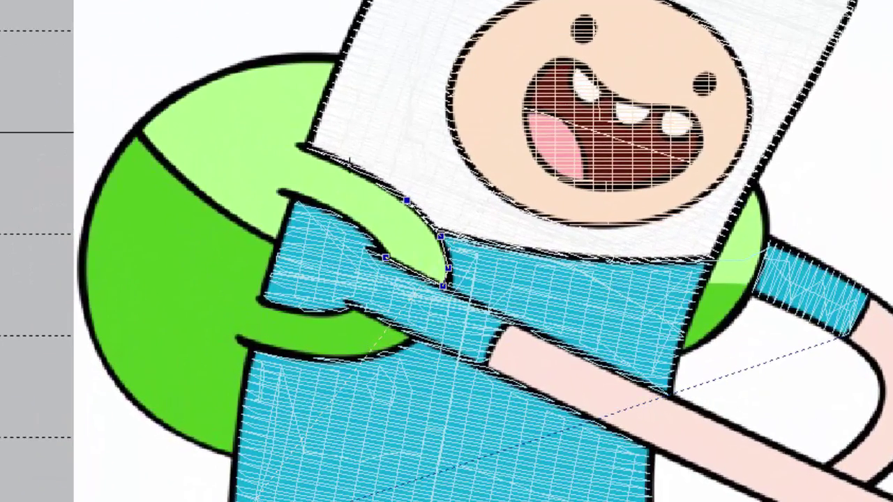
{"action": "left_click", "coordinate": [349, 165]}
{"action": "left_click", "coordinate": [318, 150]}
{"action": "left_click", "coordinate": [297, 144]}
{"action": "left_click", "coordinate": [276, 192]}
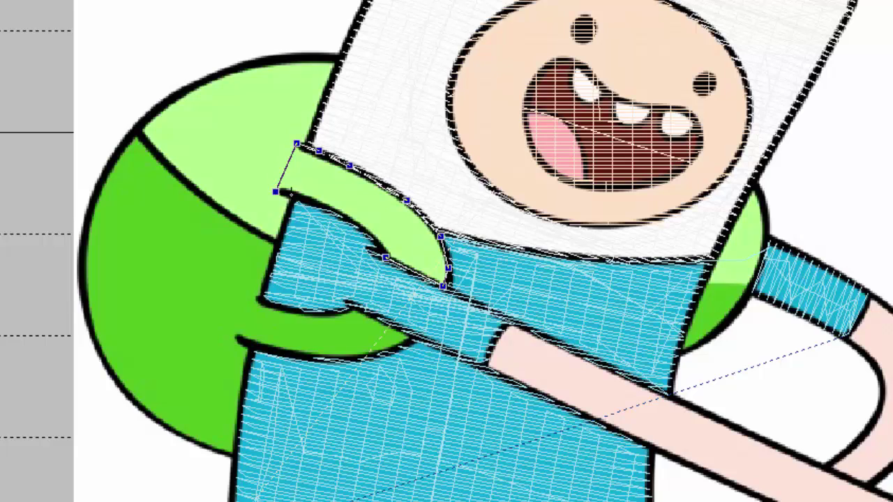
- Trace the strap's lower edge along the shirt sleeve back toward the outline's starting point
{"action": "left_click", "coordinate": [299, 198]}
{"action": "left_click", "coordinate": [326, 208]}
{"action": "left_click", "coordinate": [351, 218]}
{"action": "left_click", "coordinate": [374, 237]}
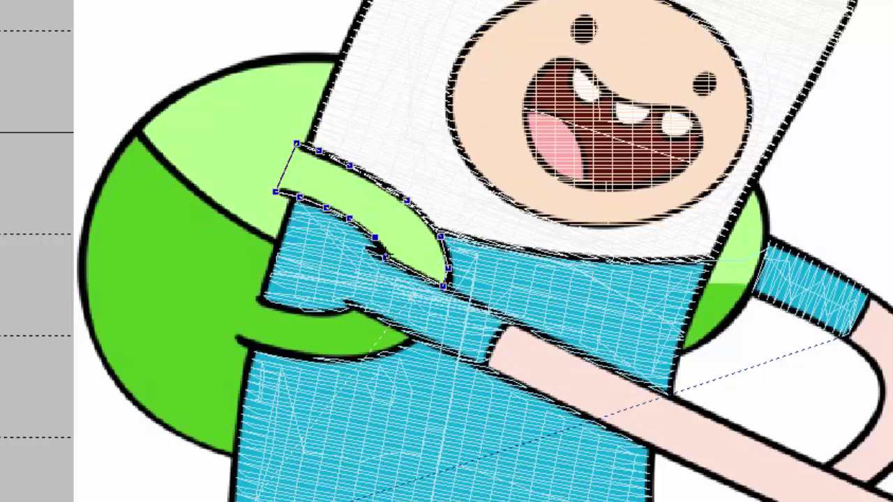
- Add three stitch-direction lines across the strap and generate the satin with a start/stop point at its upper-left corner
{"action": "left_click", "coordinate": [385, 254]}
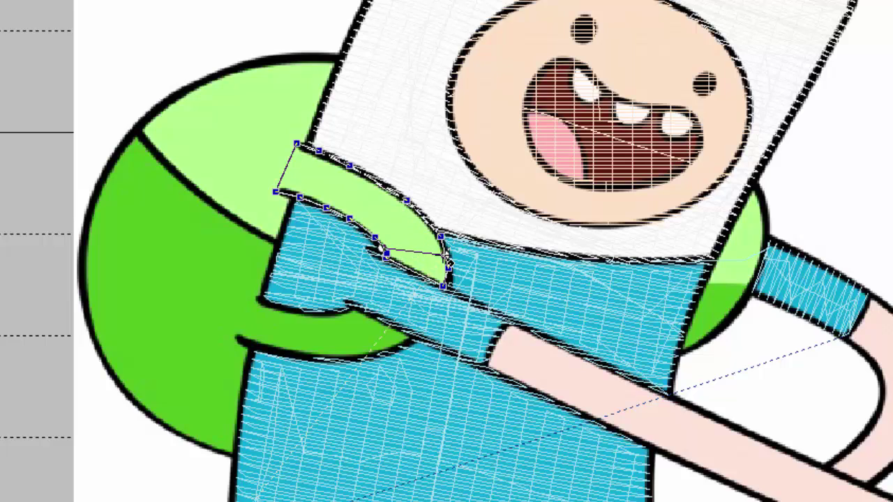
{"action": "left_click", "coordinate": [356, 221]}
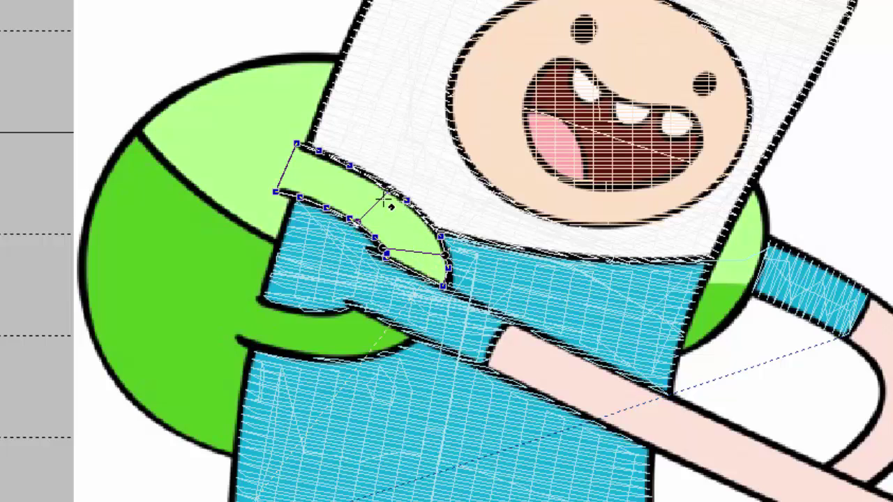
{"action": "left_click", "coordinate": [383, 185]}
{"action": "left_click", "coordinate": [302, 199]}
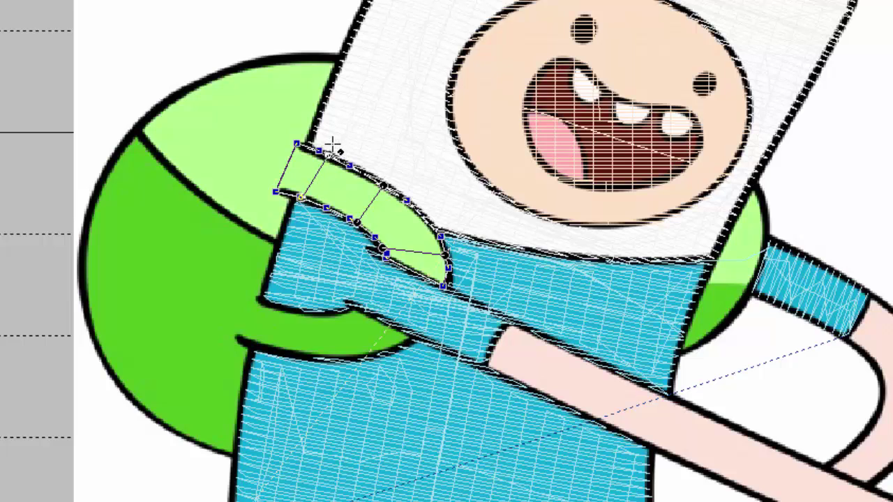
{"action": "left_click", "coordinate": [324, 153]}
{"action": "key", "text": "Return"}
{"action": "left_click", "coordinate": [296, 144]}
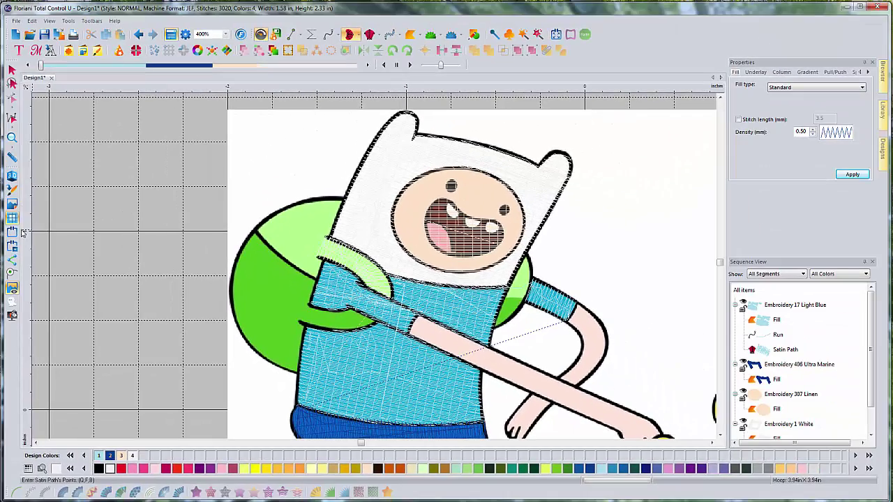
- Preview the stitches in 3D and recolor the strap's Satin Path to Embroidery 502 Mint Green
{"action": "left_click", "coordinate": [12, 177]}
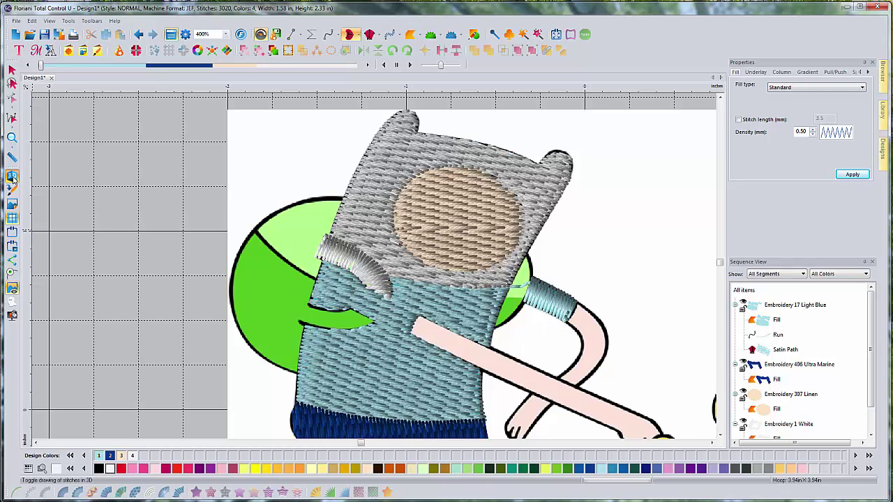
{"action": "left_click", "coordinate": [12, 177]}
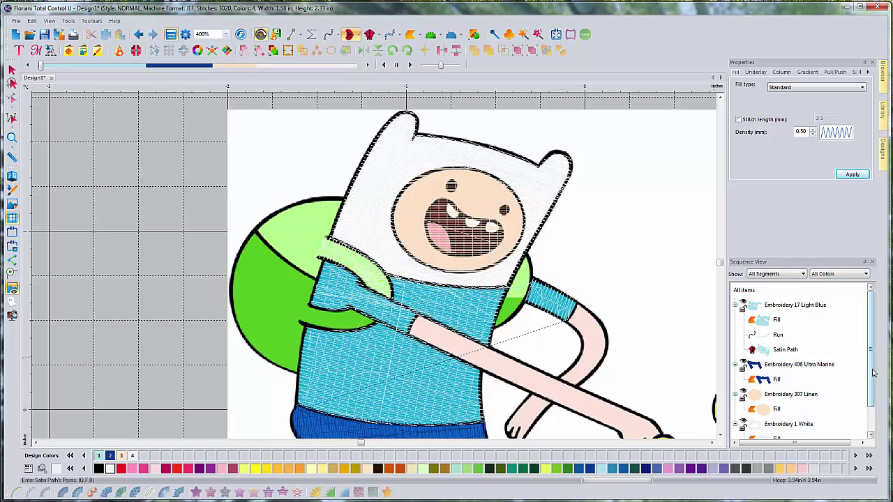
{"action": "left_click_drag", "start_coordinate": [871, 382], "coordinate": [871, 405]}
{"action": "left_click", "coordinate": [787, 423]}
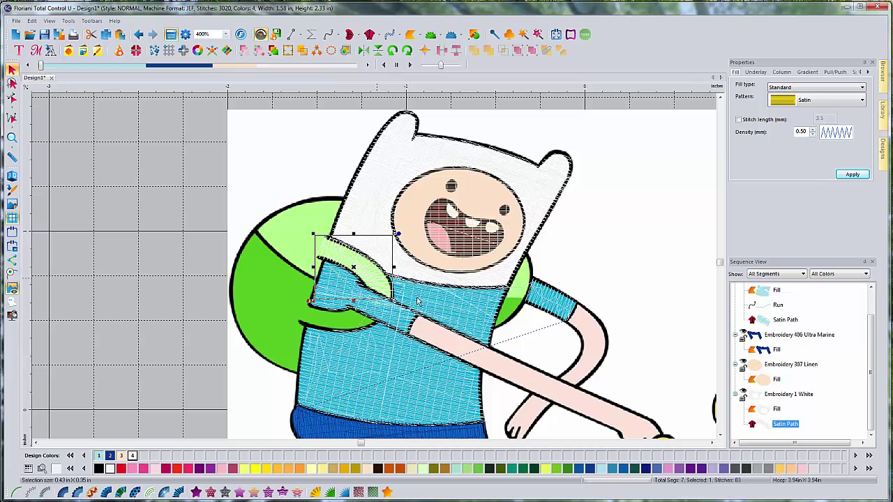
{"action": "left_click", "coordinate": [468, 470]}
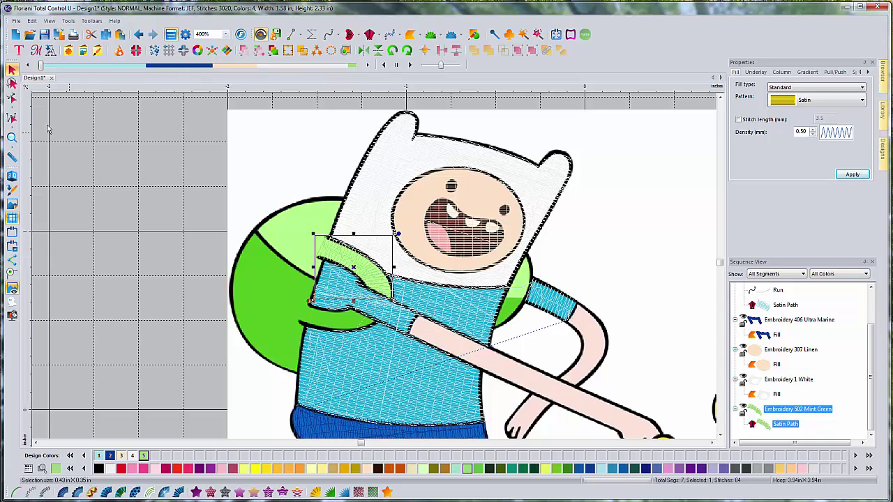
- Edit the light-green strap's shape and add a stitch-direction line across its lower tip
{"action": "left_click", "coordinate": [12, 98]}
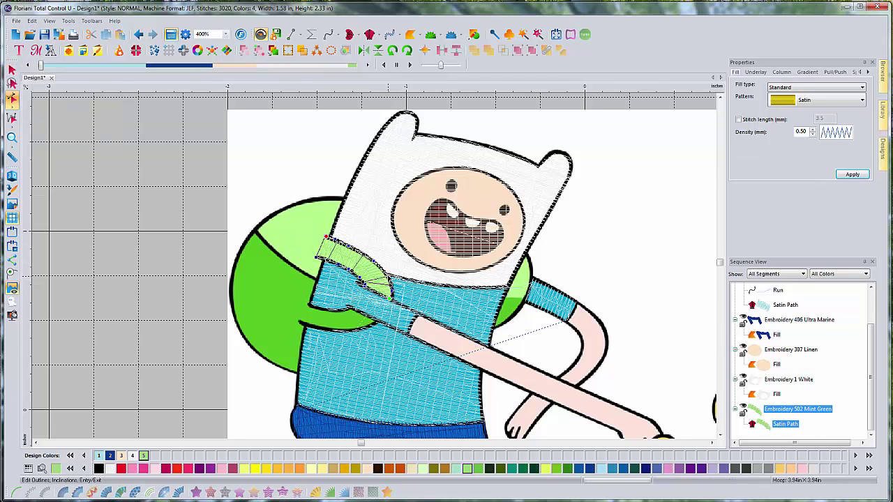
{"action": "left_click", "coordinate": [384, 285]}
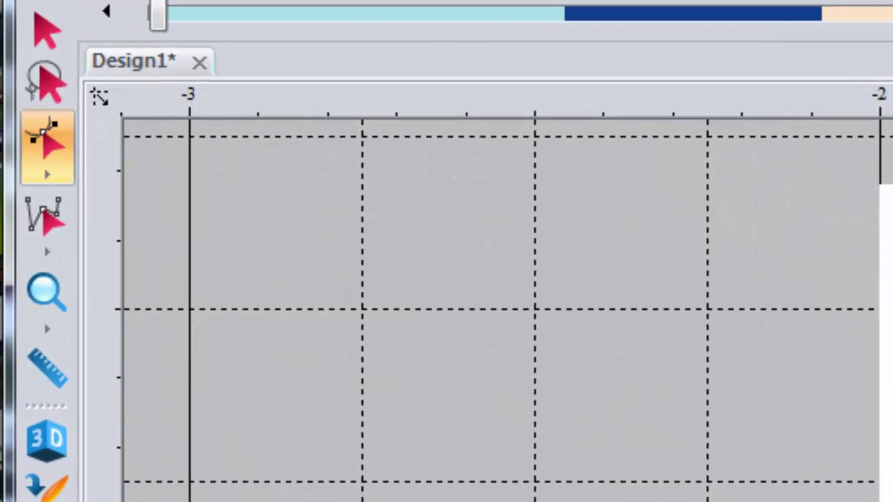
{"action": "left_click", "coordinate": [48, 175]}
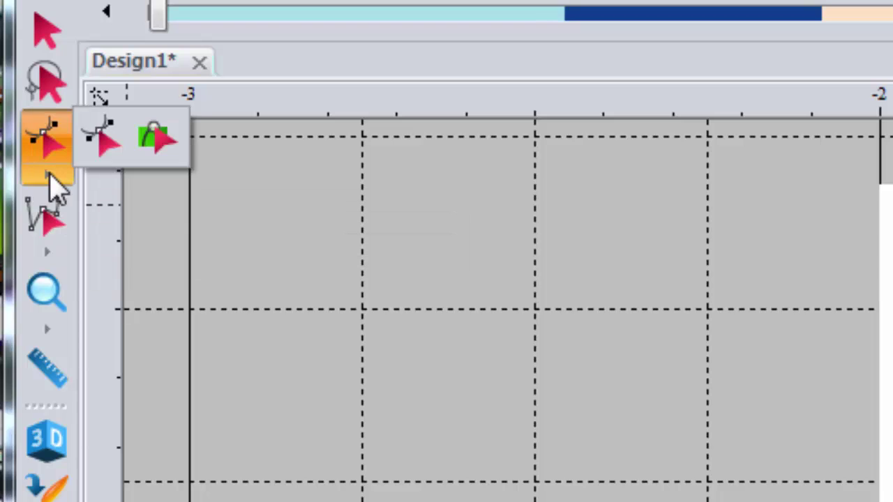
{"action": "left_click", "coordinate": [166, 143]}
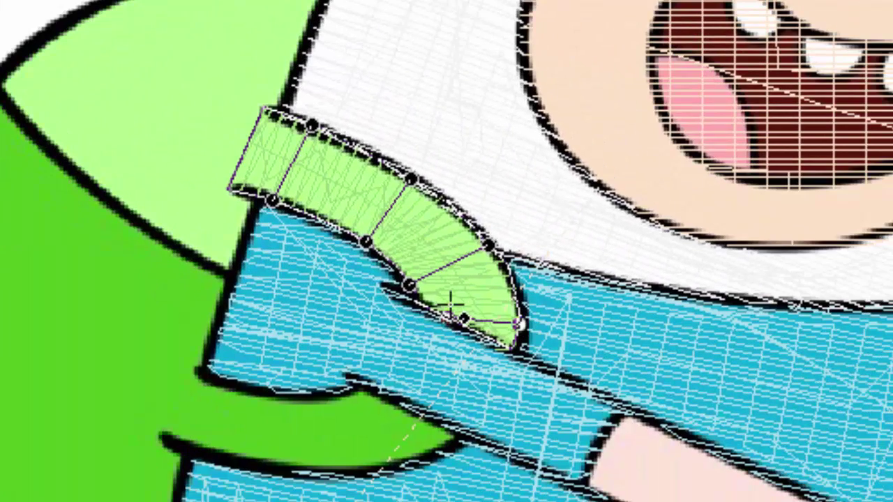
{"action": "left_click_drag", "start_coordinate": [450, 302], "coordinate": [422, 305]}
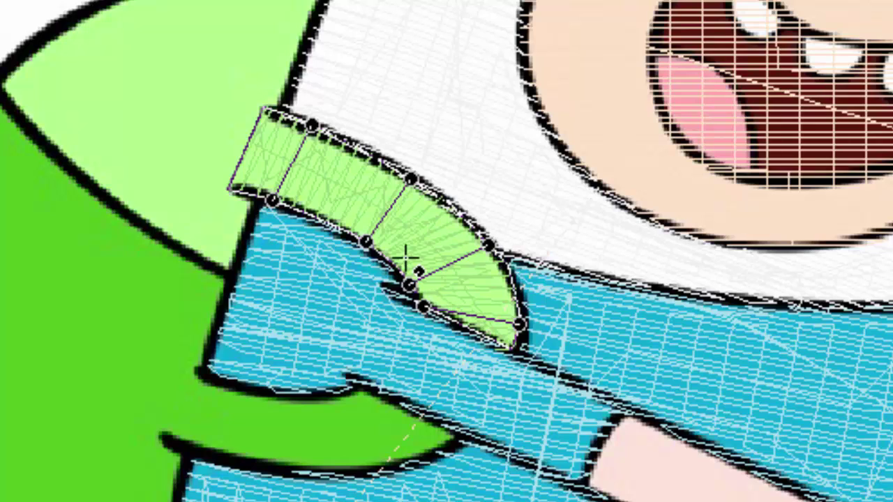
{"action": "key", "text": "h"}
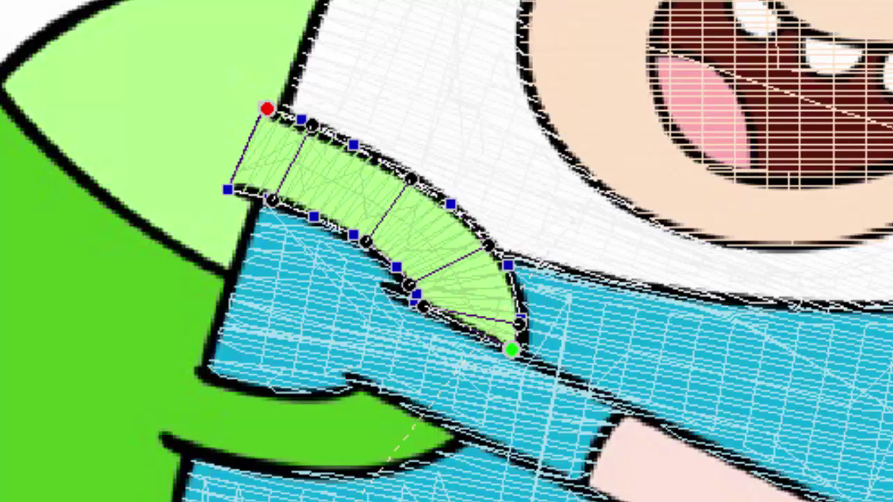
- Preview the reshaped strap's satin stitches in 3D and deselect the strap
{"action": "key", "text": "t"}
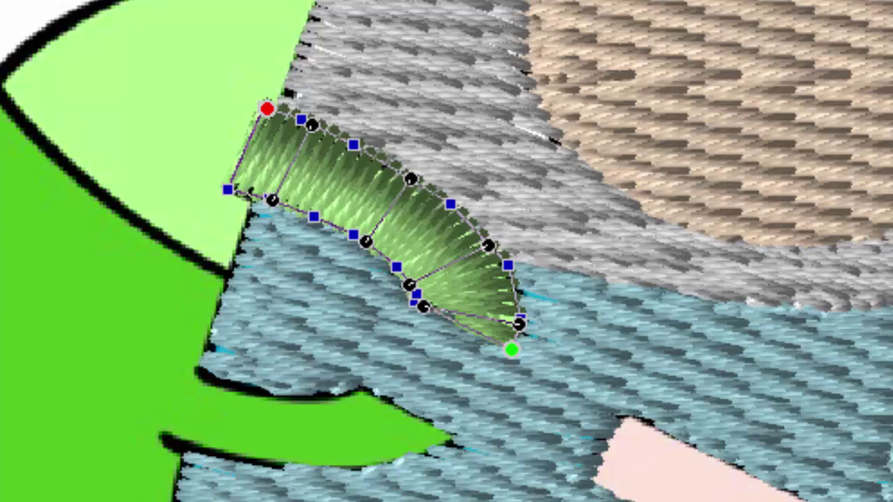
{"action": "key", "text": "t"}
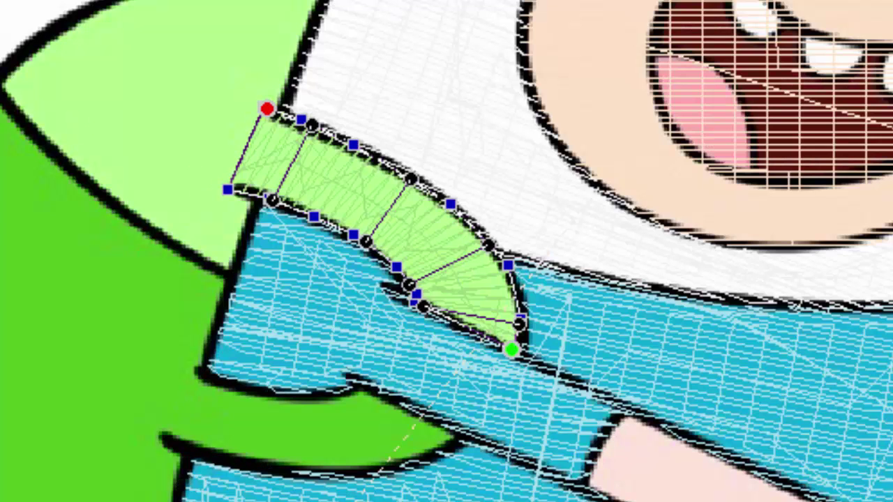
{"action": "key", "text": "Escape"}
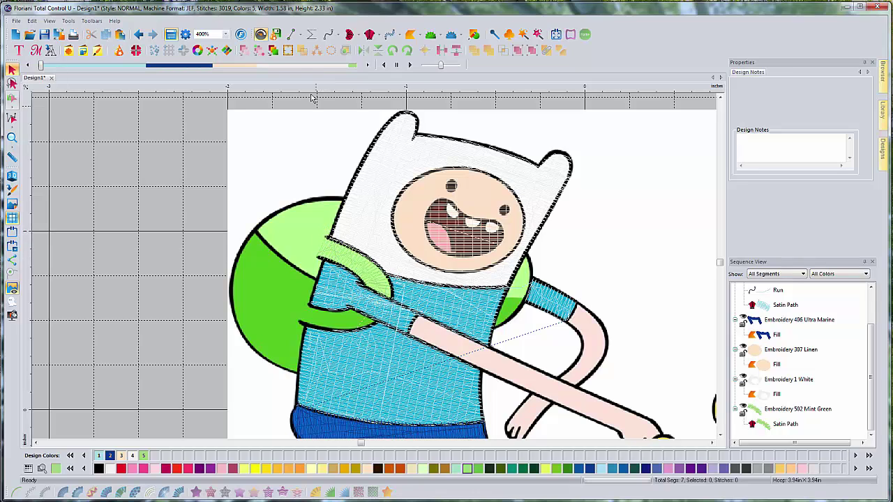
- Trace the light-green upper part of the backpack, left of the hood, as a closed Complex Fill outline
{"action": "left_click", "coordinate": [412, 35]}
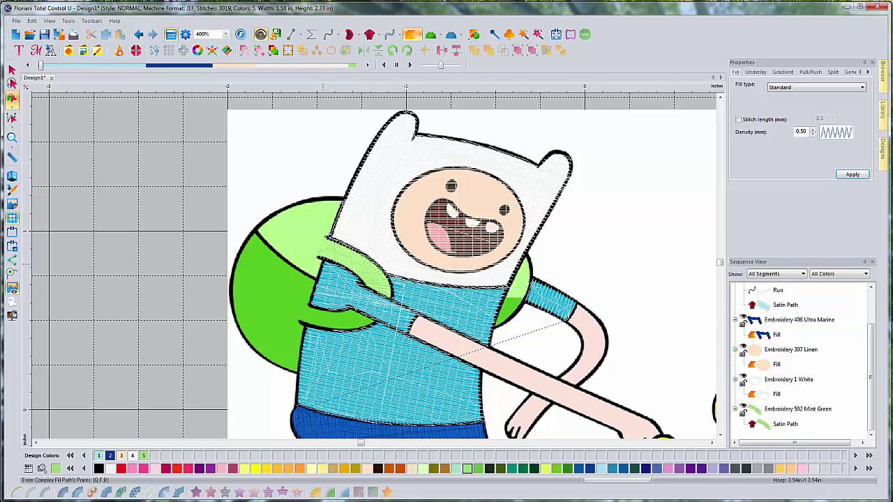
{"action": "left_click", "coordinate": [327, 236]}
{"action": "left_click", "coordinate": [316, 200]}
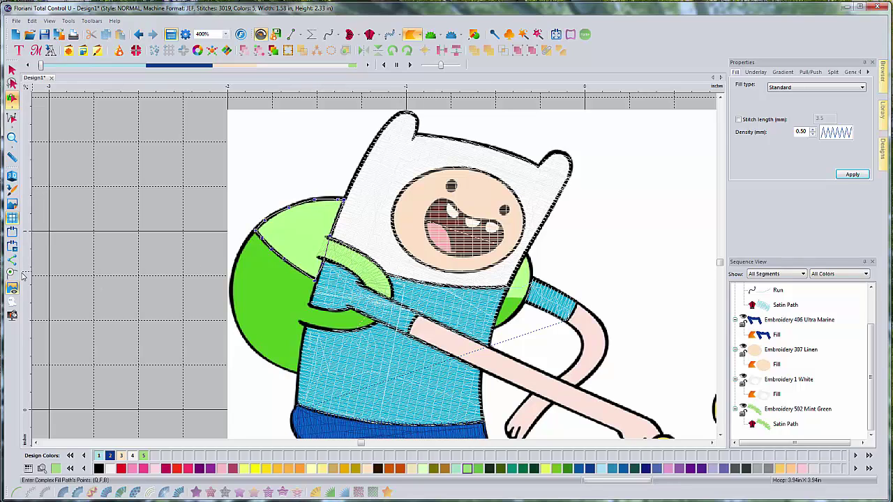
{"action": "key", "text": "Return"}
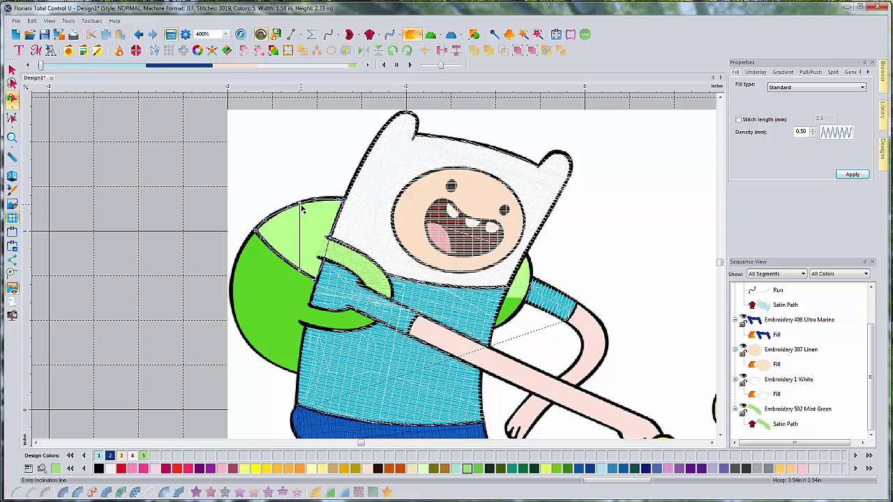
- Set a slanted stitch direction parallel to the hood's edge and place the fill's start and stop points where the strap meets the hood
{"action": "left_click", "coordinate": [340, 200]}
{"action": "left_click", "coordinate": [289, 188]}
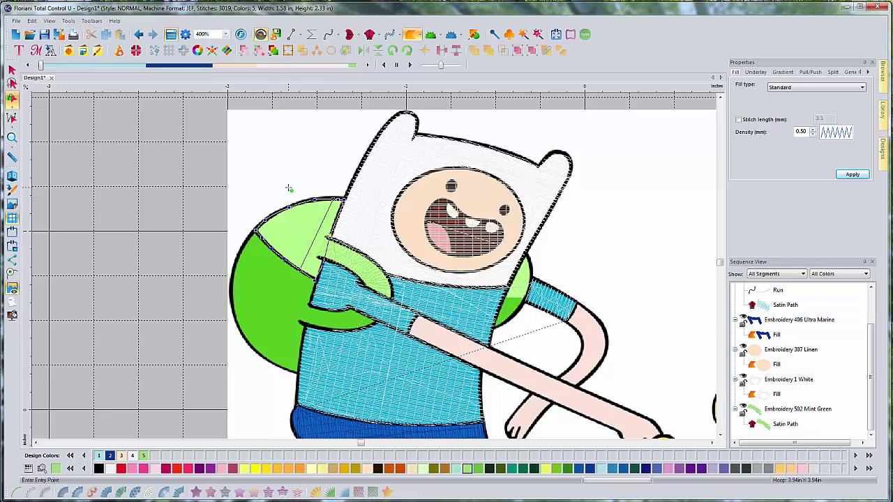
{"action": "left_click", "coordinate": [326, 238]}
{"action": "left_click", "coordinate": [328, 240]}
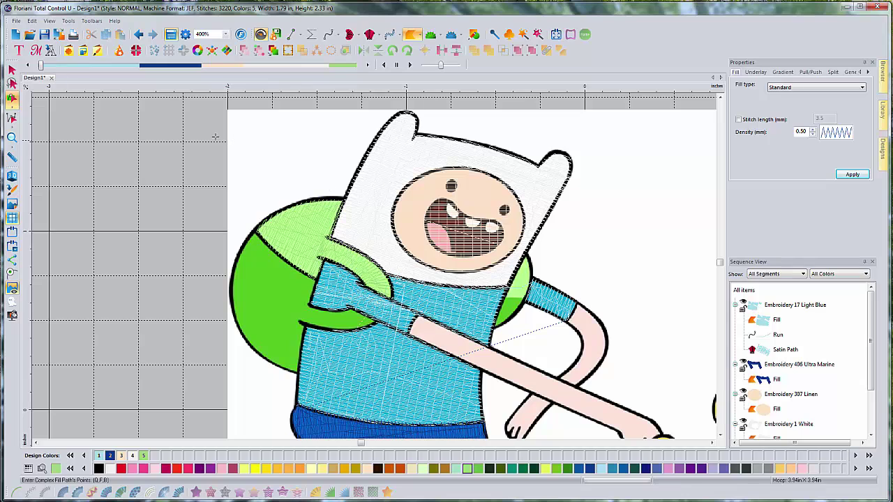
- Select the new backpack fill and check its stitches in 3D
{"action": "left_click", "coordinate": [12, 70]}
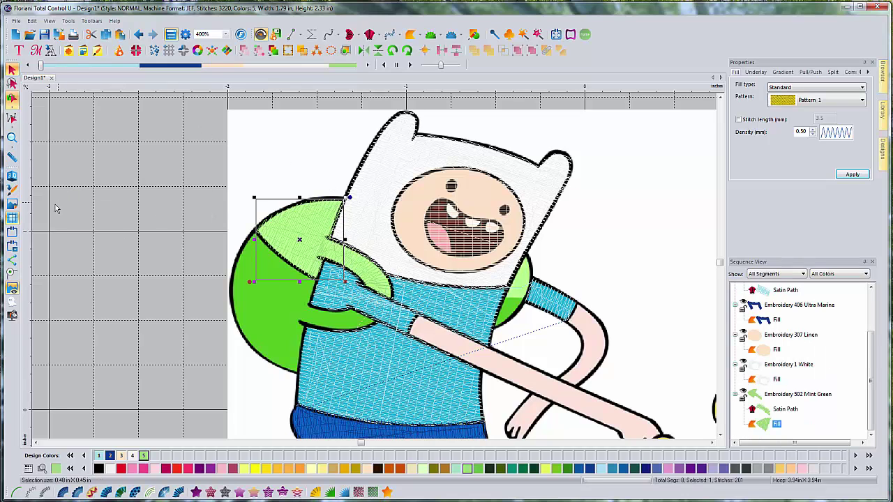
{"action": "left_click", "coordinate": [12, 178]}
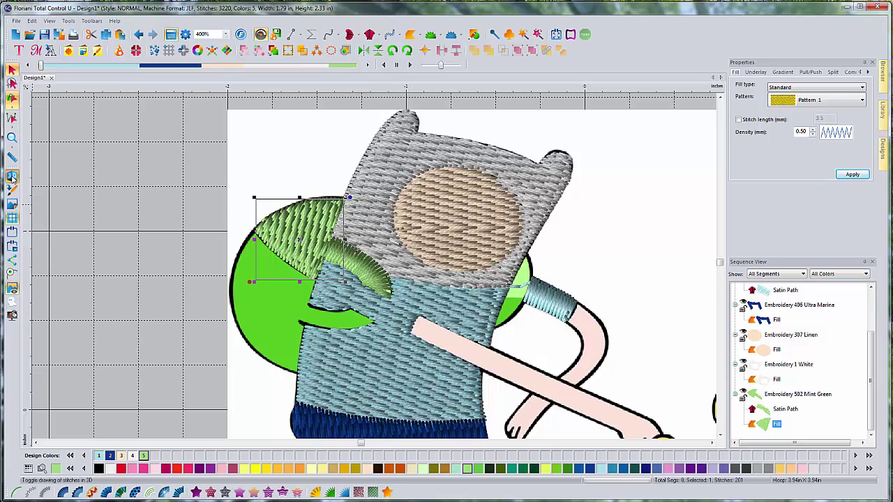
{"action": "left_click", "coordinate": [12, 177]}
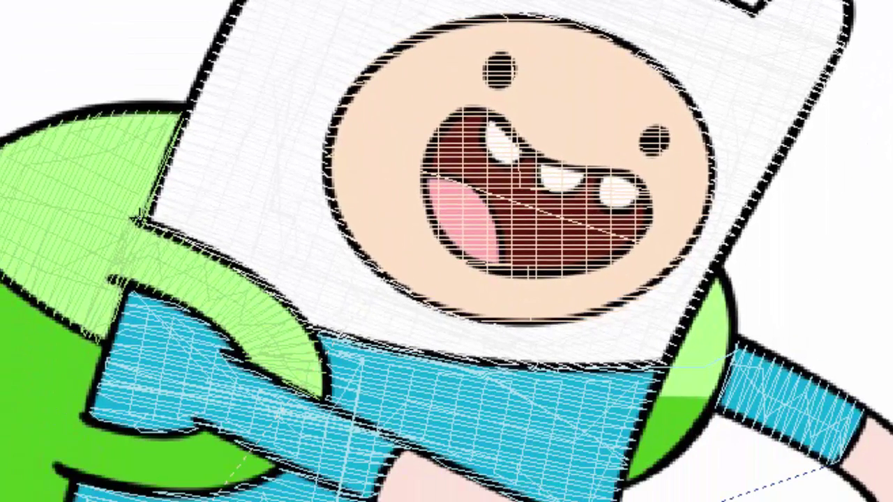
- Draw a Run path from the strap's upper-left corner along the hood's lower edge to the light-green backpack piece on the right
{"action": "left_click", "coordinate": [140, 225]}
{"action": "left_click", "coordinate": [182, 238]}
{"action": "left_click", "coordinate": [258, 280]}
{"action": "left_click", "coordinate": [299, 317]}
{"action": "left_click", "coordinate": [312, 331]}
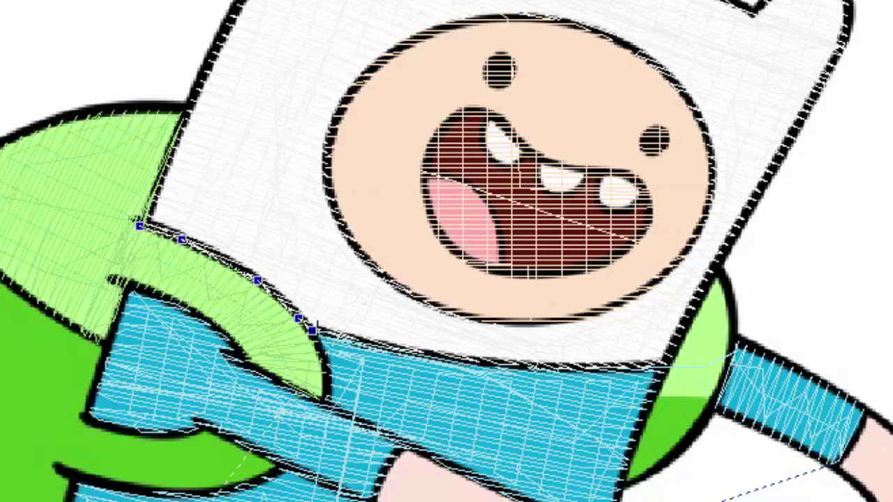
{"action": "left_click", "coordinate": [438, 357]}
{"action": "left_click", "coordinate": [563, 368]}
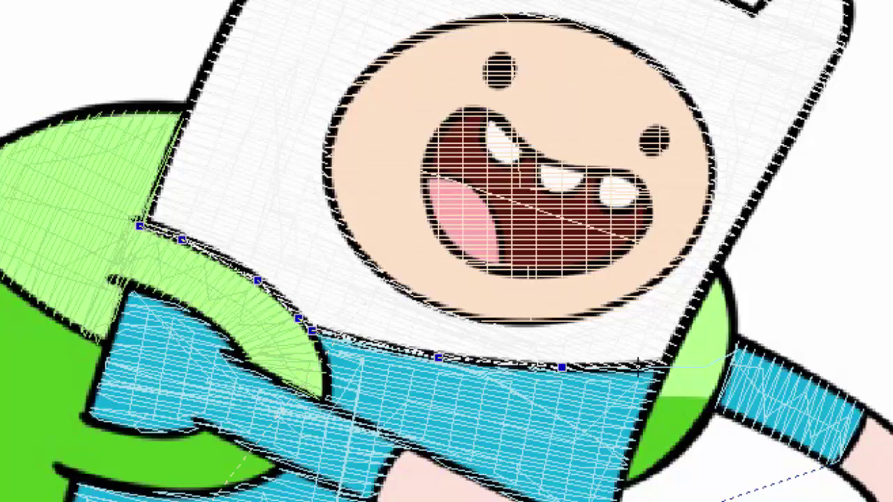
{"action": "left_click", "coordinate": [663, 363]}
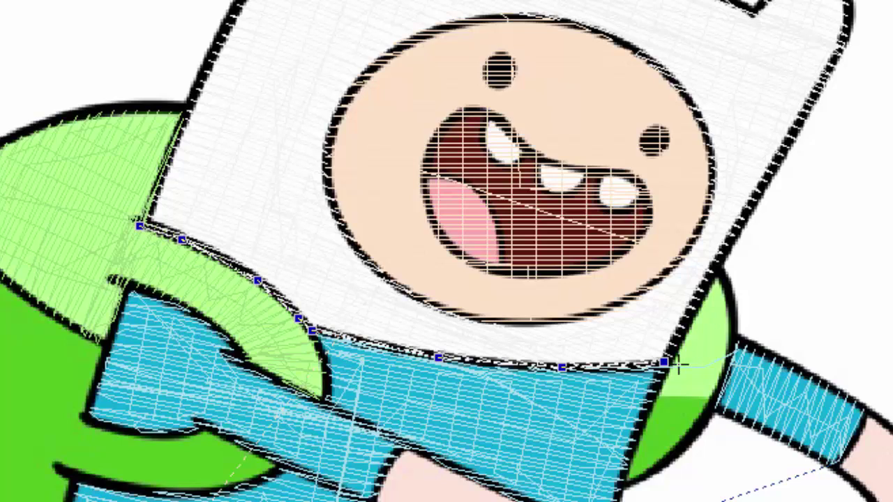
{"action": "left_click", "coordinate": [678, 364]}
{"action": "key", "text": "Return"}
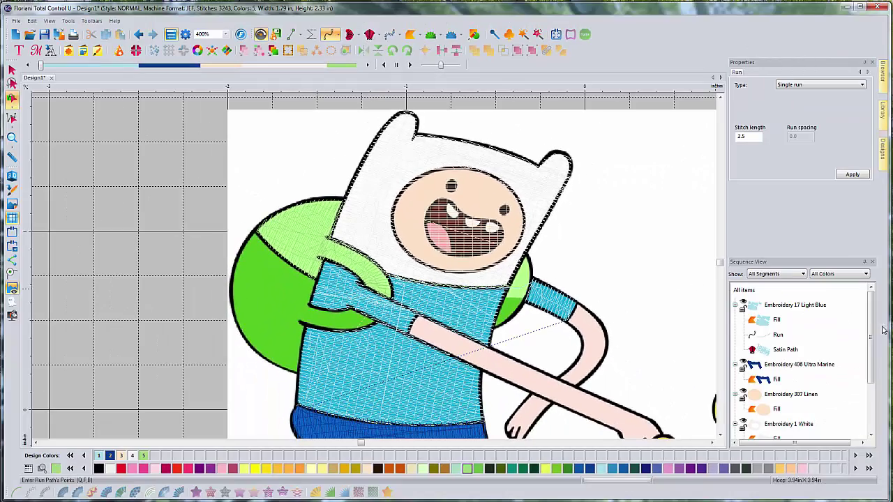
- Set the stitch length of the connecting Mint Green run to 4
{"action": "left_click_drag", "start_coordinate": [872, 328], "coordinate": [873, 373]}
{"action": "left_click", "coordinate": [776, 423]}
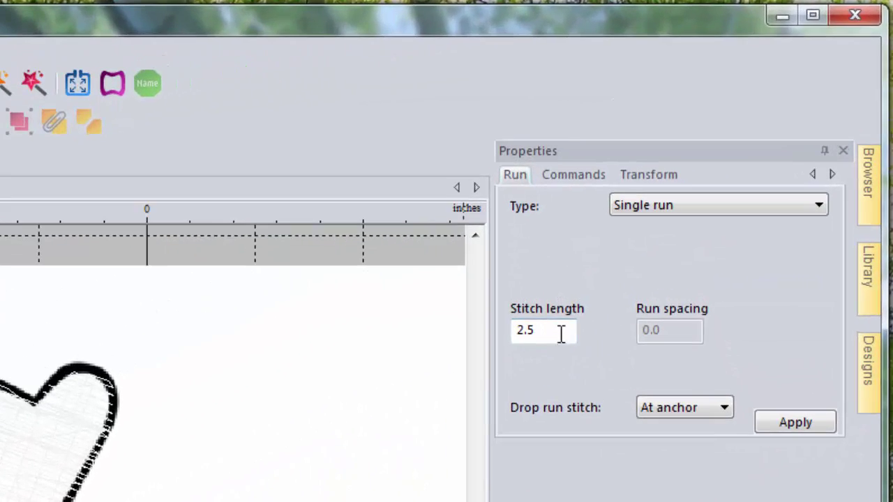
{"action": "double_click", "coordinate": [696, 195]}
{"action": "type", "text": "4"}
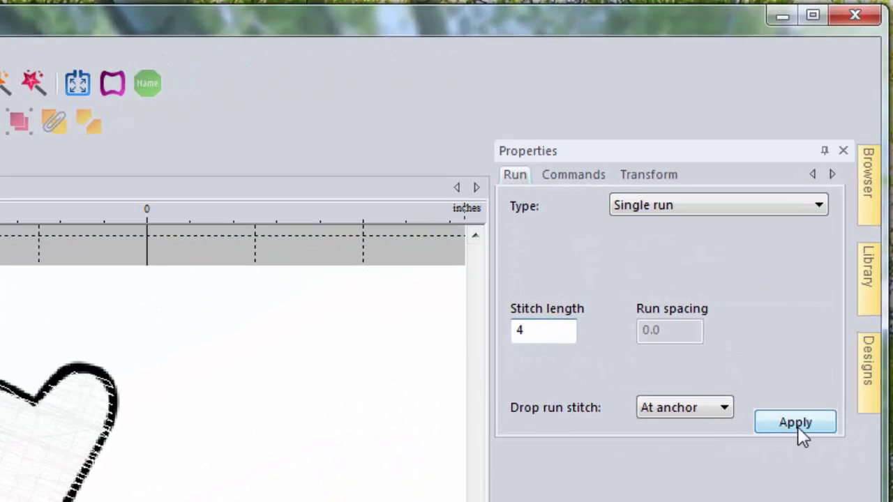
{"action": "left_click", "coordinate": [797, 423]}
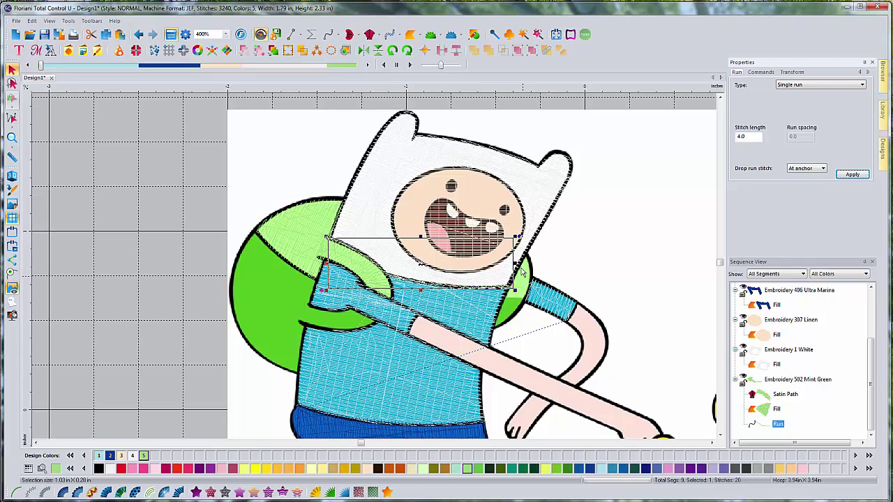
- Create a fill over the small light-green backpack piece between the hood and the right sleeve, and preview it in 3D
{"action": "left_click", "coordinate": [573, 256]}
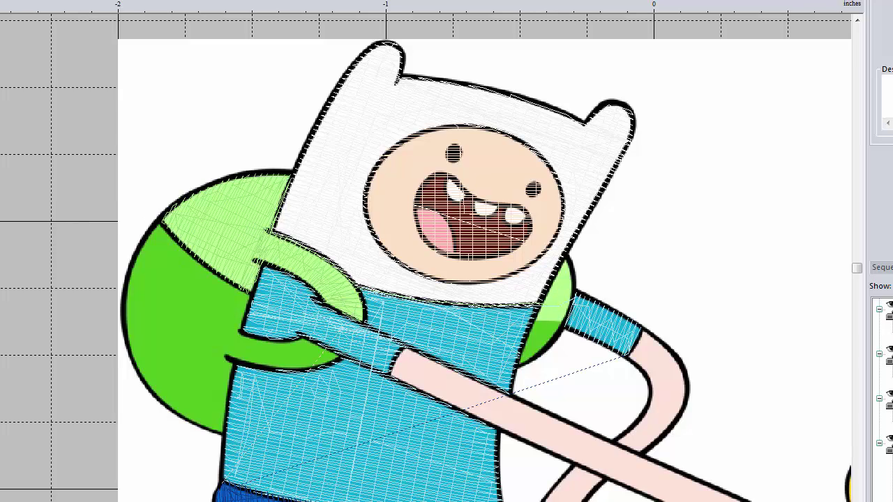
{"action": "left_click", "coordinate": [548, 296]}
{"action": "key", "text": "Escape"}
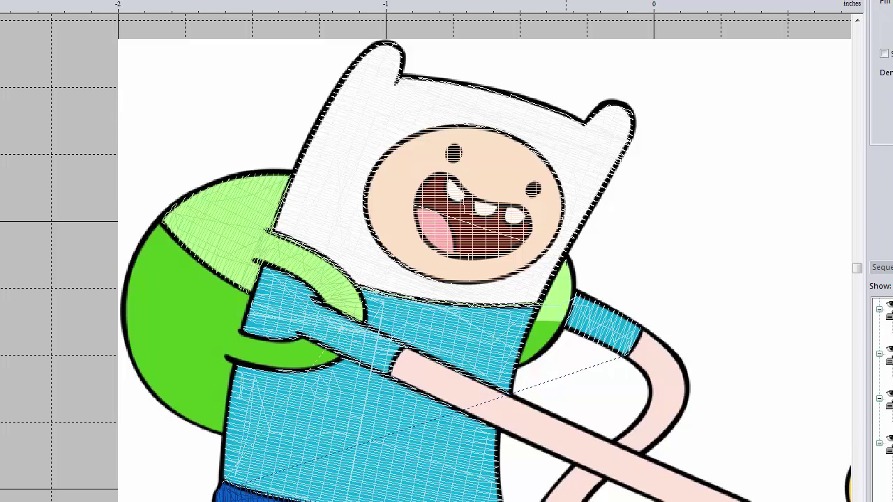
{"action": "left_click", "coordinate": [573, 272]}
{"action": "left_click", "coordinate": [572, 294]}
{"action": "left_click", "coordinate": [569, 312]}
{"action": "left_click", "coordinate": [567, 323]}
{"action": "left_click", "coordinate": [532, 322]}
{"action": "left_click", "coordinate": [550, 283]}
{"action": "key", "text": "Return"}
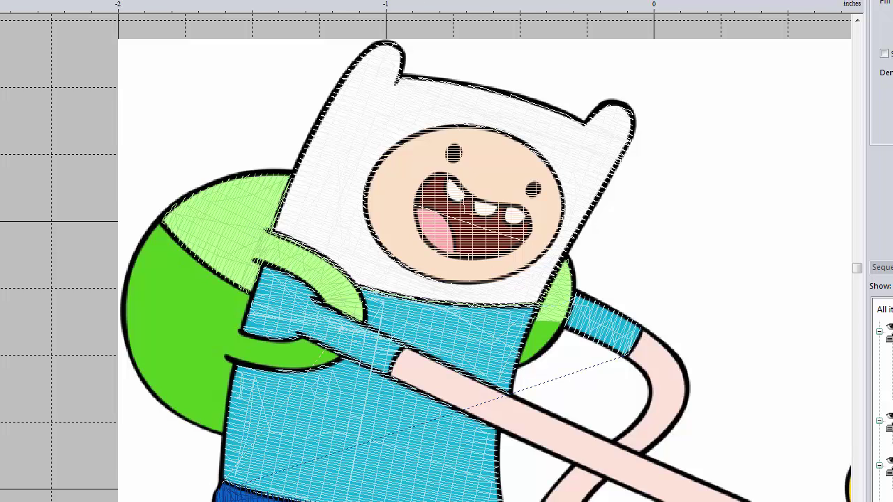
{"action": "key", "text": "t"}
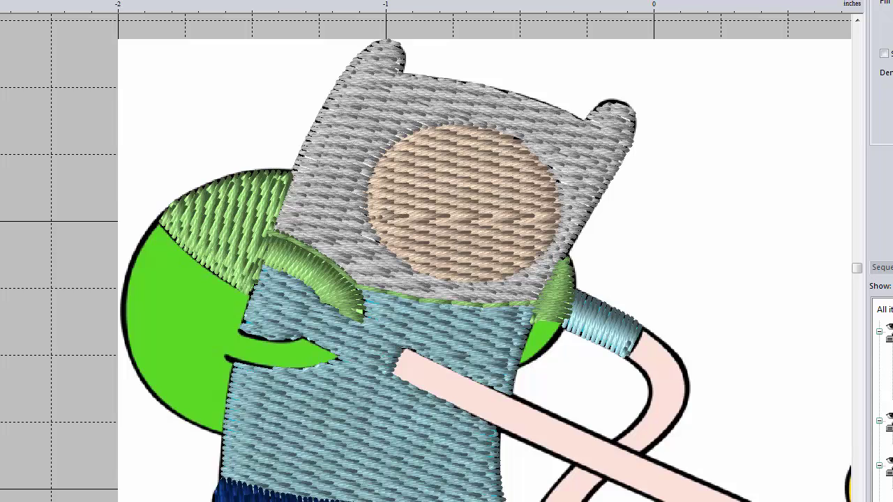
{"action": "key", "text": "t"}
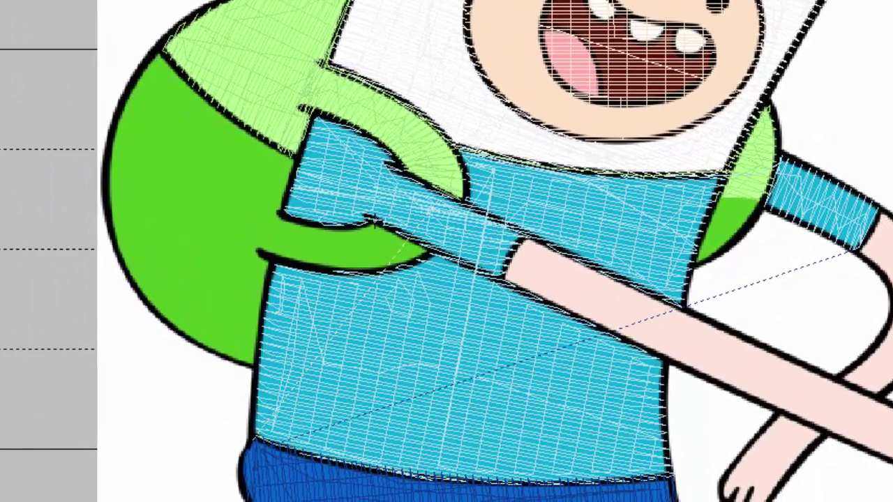
- Start a Satin Path for the dark-green lower strap, tracing around its pointed tip and along its lower edge into the backpack
{"action": "left_click", "coordinate": [374, 222]}
{"action": "left_click", "coordinate": [424, 242]}
{"action": "left_click", "coordinate": [438, 253]}
{"action": "left_click", "coordinate": [409, 265]}
{"action": "left_click", "coordinate": [363, 274]}
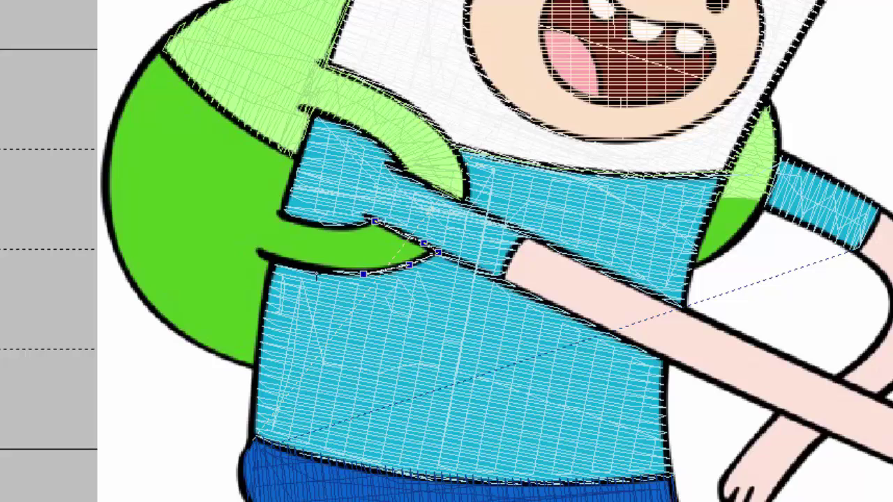
{"action": "left_click", "coordinate": [316, 273]}
{"action": "left_click", "coordinate": [272, 261]}
{"action": "left_click", "coordinate": [247, 252]}
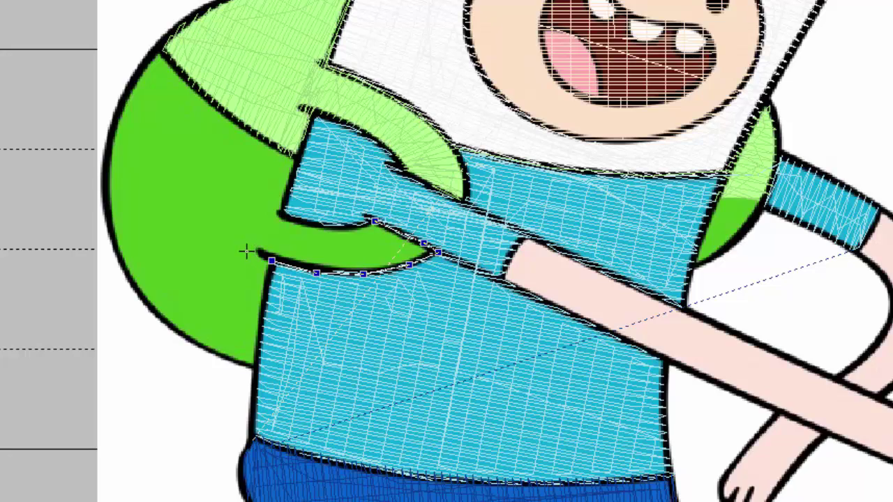
- Trace the dark-green strap's upper edge along the sleeve back to the outline's starting point
{"action": "left_click", "coordinate": [262, 208]}
{"action": "left_click", "coordinate": [284, 218]}
{"action": "left_click", "coordinate": [306, 223]}
{"action": "left_click", "coordinate": [336, 227]}
{"action": "left_click", "coordinate": [357, 226]}
{"action": "left_click", "coordinate": [374, 220]}
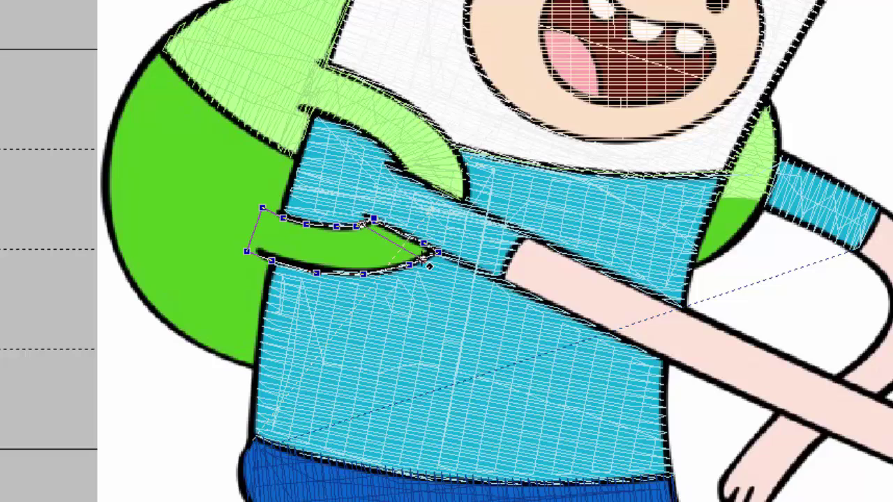
- Add stitch-direction lines across the dark-green lower strap, from its middle to its end inside the backpack
{"action": "left_click", "coordinate": [360, 273]}
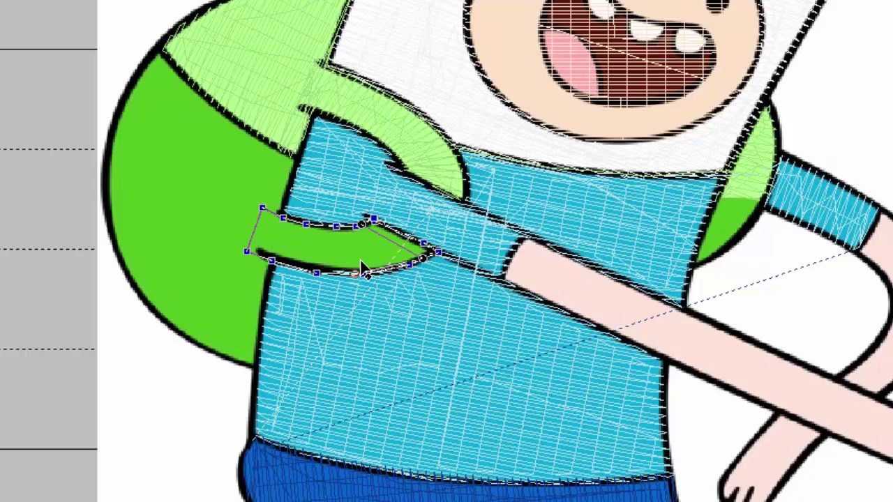
{"action": "left_click", "coordinate": [355, 225]}
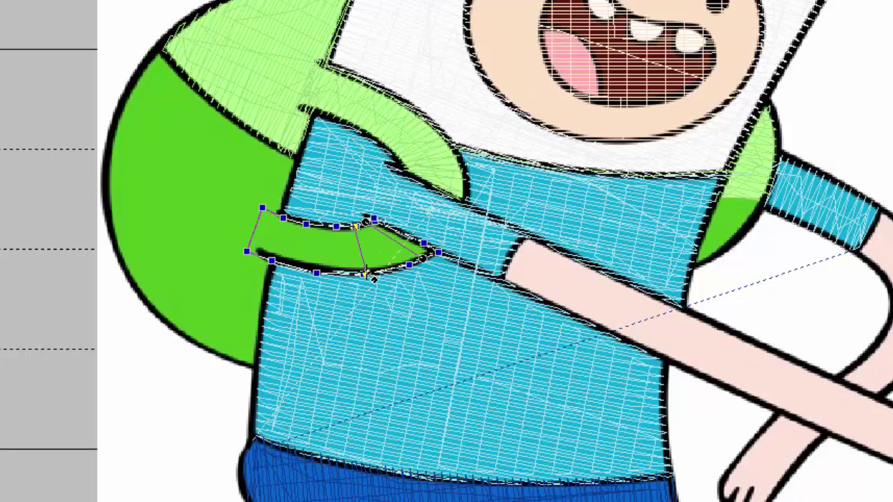
{"action": "left_click", "coordinate": [315, 225]}
{"action": "left_click", "coordinate": [310, 271]}
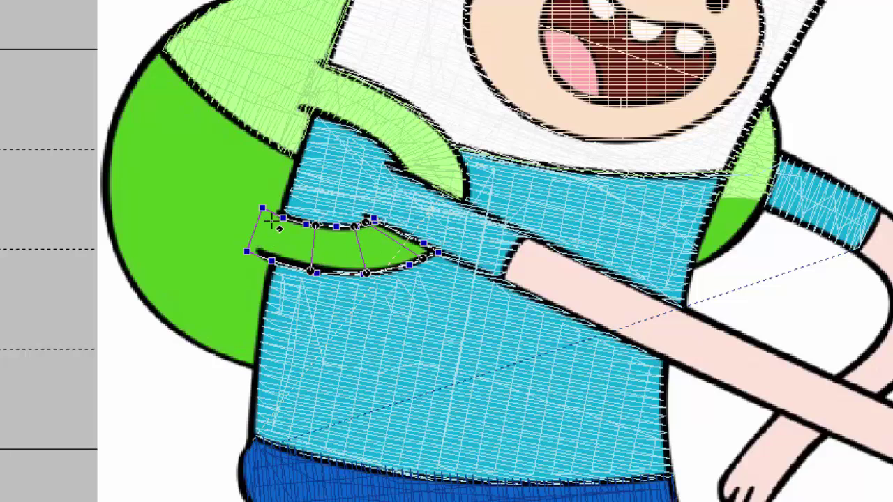
{"action": "left_click", "coordinate": [275, 213]}
{"action": "left_click", "coordinate": [268, 259]}
- Place the strap satin's start point at the pointed tip and its end point at the backpack, generate it, and preview it in 3D
{"action": "left_click", "coordinate": [434, 254]}
{"action": "left_click", "coordinate": [262, 262]}
{"action": "key", "text": "Return"}
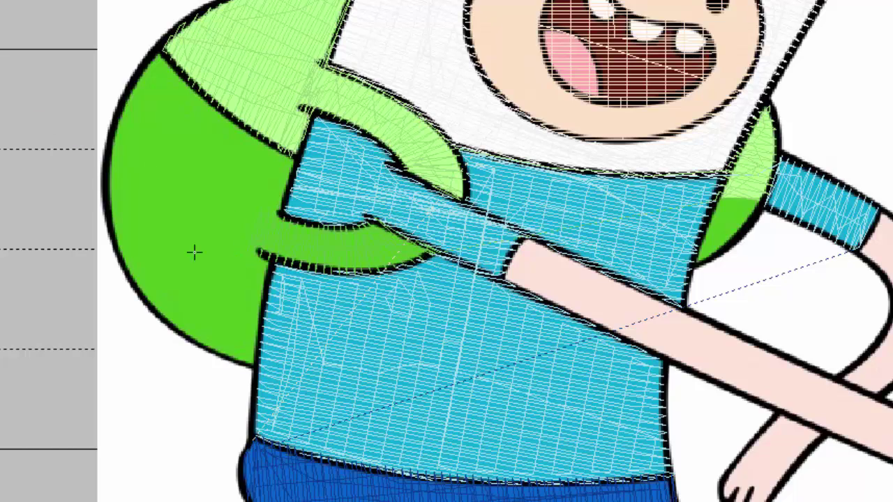
{"action": "key", "text": "t"}
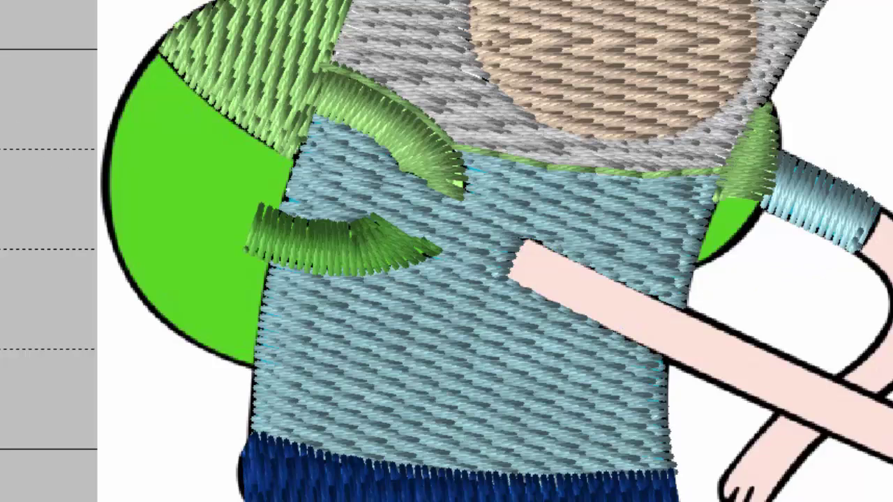
{"action": "key", "text": "t"}
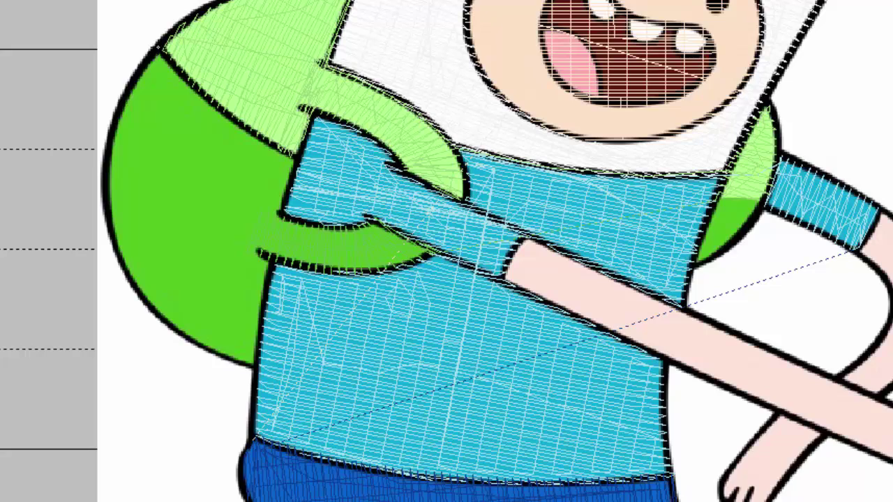
- Start a fill outline for the large dark-green backpack section, tracing its upper boundary along the light-green part to the shirt
{"action": "left_click", "coordinate": [158, 47]}
{"action": "left_click", "coordinate": [193, 87]}
{"action": "key", "text": "Return"}
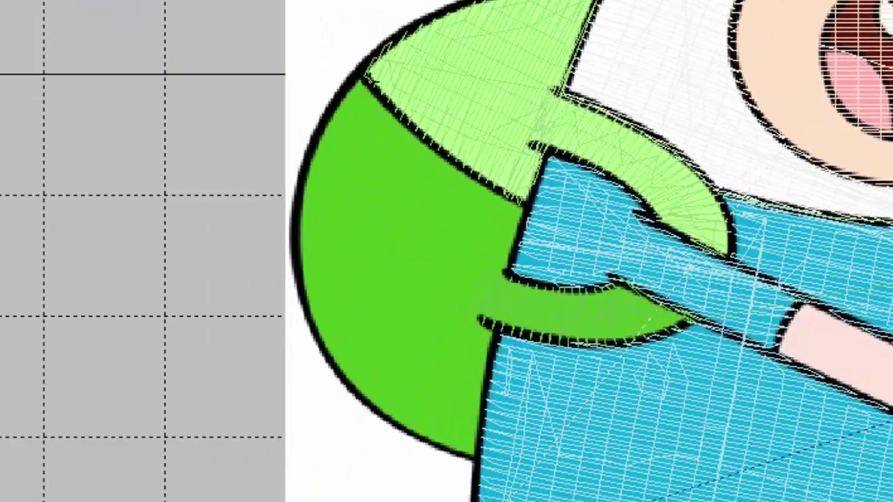
{"action": "left_click", "coordinate": [363, 73]}
{"action": "left_click", "coordinate": [407, 125]}
{"action": "left_click", "coordinate": [468, 173]}
{"action": "left_click", "coordinate": [516, 201]}
{"action": "left_click", "coordinate": [529, 205]}
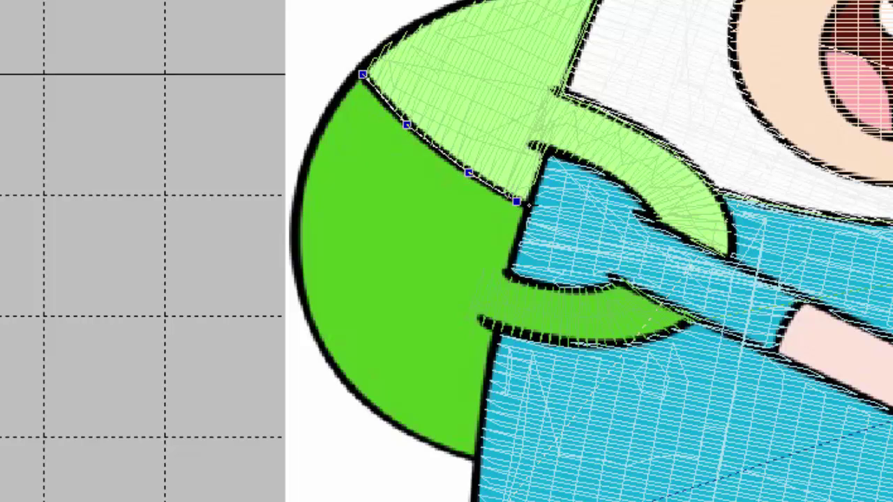
- Trace the backpack fill's outline down the shirt's edge, across the strap, to the backpack's lowest corner
{"action": "left_click", "coordinate": [514, 254]}
{"action": "left_click", "coordinate": [503, 304]}
{"action": "left_click", "coordinate": [492, 350]}
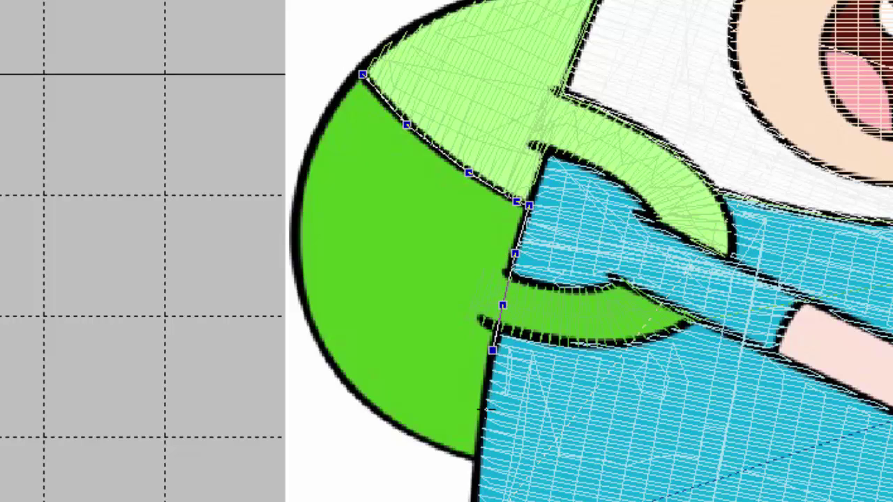
{"action": "left_click", "coordinate": [484, 411]}
{"action": "left_click", "coordinate": [478, 460]}
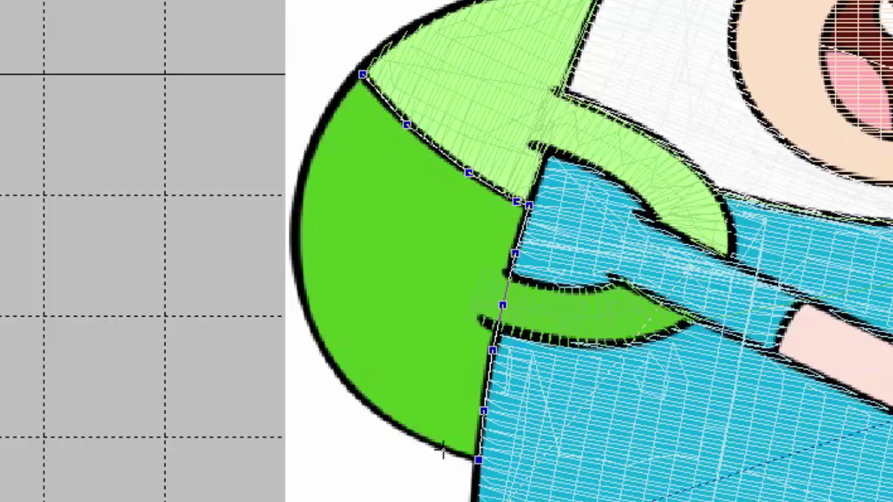
- Trace the backpack's curved outer edge back up to the starting point to close the fill outline
{"action": "left_click", "coordinate": [443, 450]}
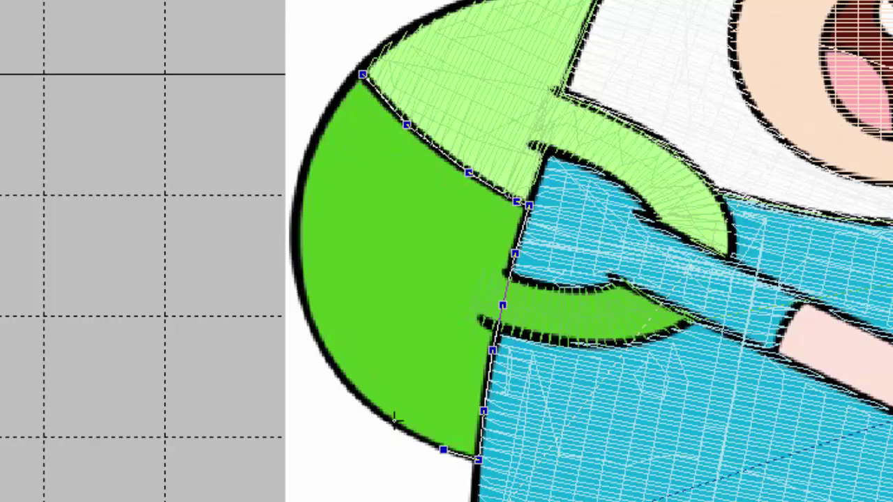
{"action": "left_click", "coordinate": [337, 369]}
{"action": "left_click", "coordinate": [297, 255]}
{"action": "left_click", "coordinate": [306, 163]}
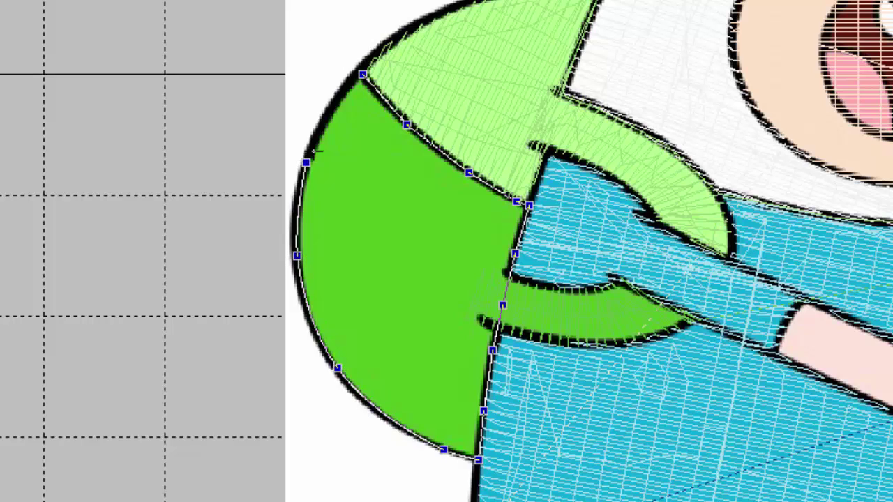
{"action": "left_click", "coordinate": [345, 93]}
{"action": "left_click", "coordinate": [362, 74]}
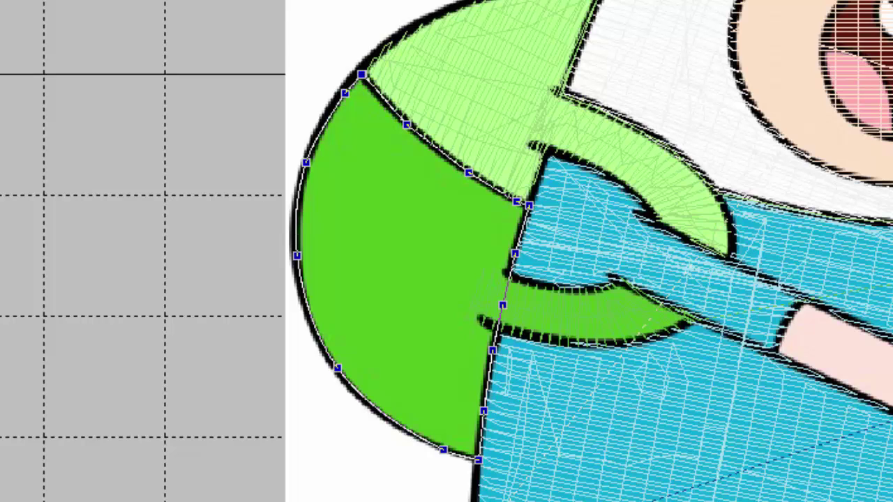
- Generate the dark-green backpack fill with a steep diagonal stitch direction and start and end points beside the strap, and preview it in 3D
{"action": "left_click", "coordinate": [459, 167]}
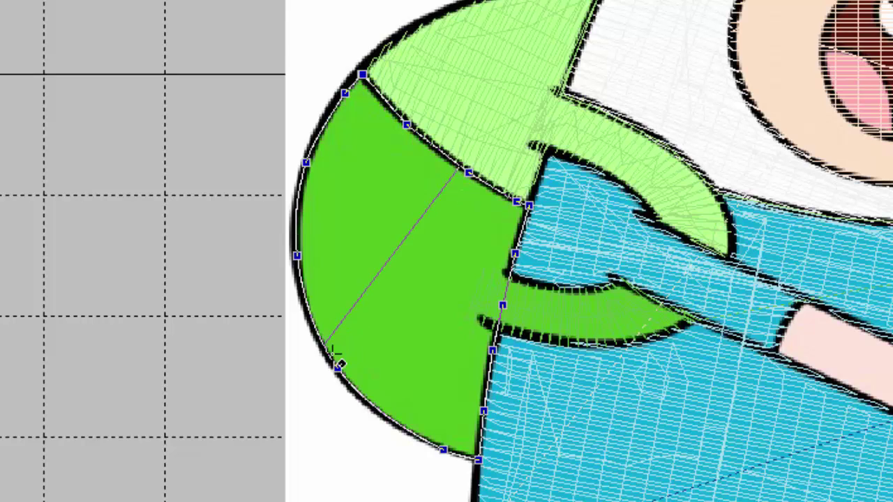
{"action": "left_click", "coordinate": [316, 430]}
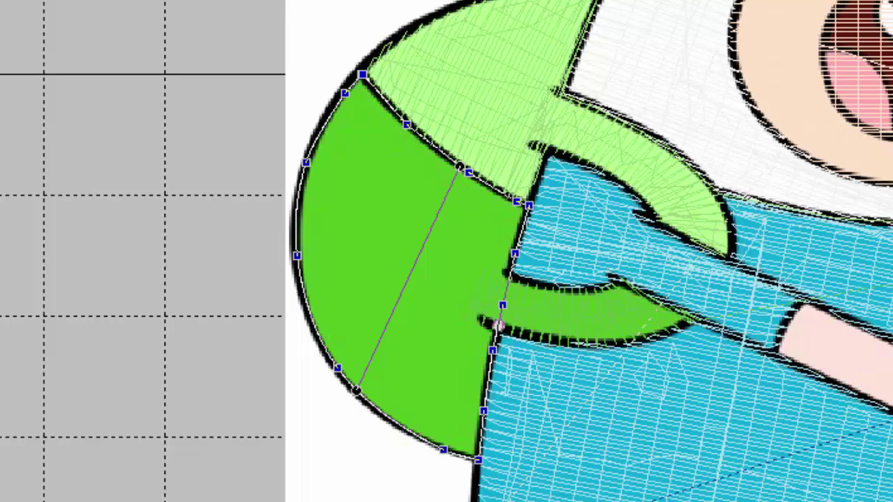
{"action": "left_click", "coordinate": [497, 325]}
{"action": "left_click", "coordinate": [499, 326]}
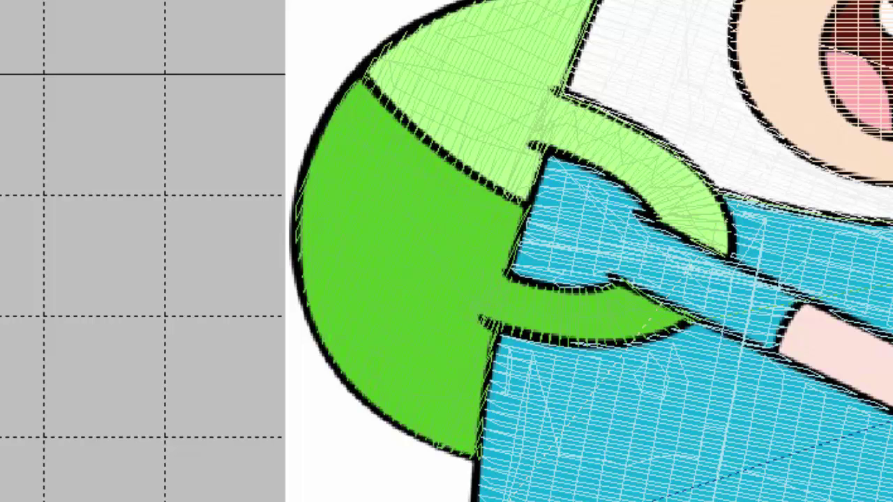
{"action": "key", "text": "t"}
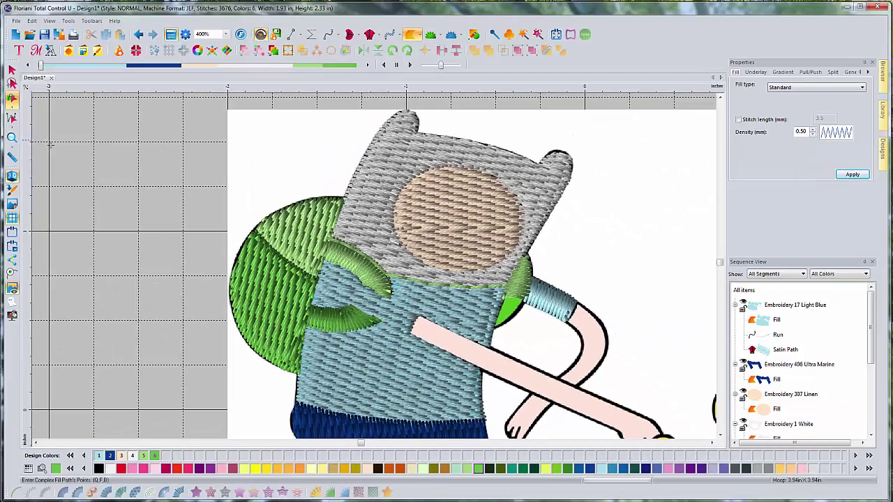
{"action": "left_click", "coordinate": [12, 176]}
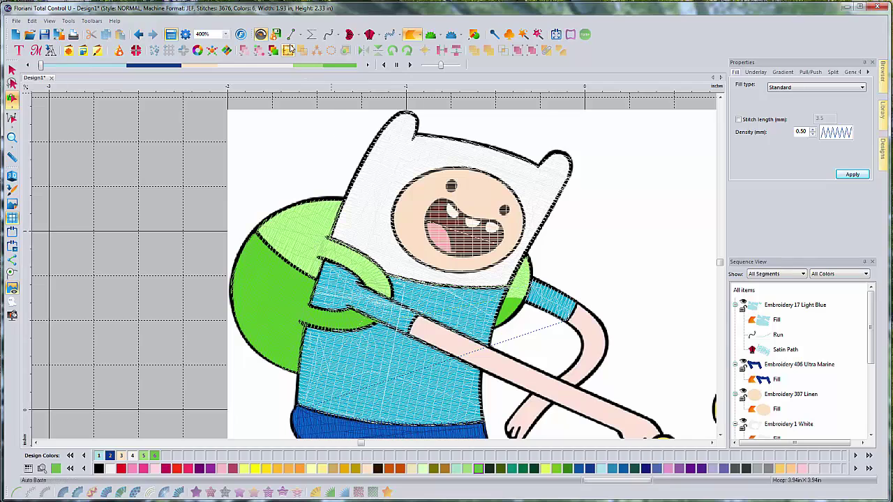
- Start a connecting run at the backpack and trace it along the strap's lower edge to the pointed tip
{"action": "left_click", "coordinate": [328, 35]}
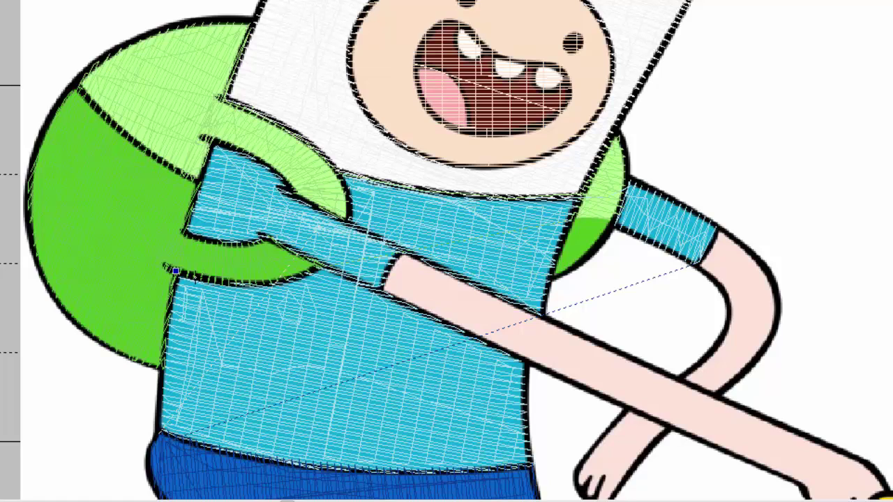
{"action": "left_click", "coordinate": [195, 277]}
{"action": "left_click", "coordinate": [240, 285]}
{"action": "left_click", "coordinate": [278, 282]}
{"action": "left_click", "coordinate": [307, 272]}
{"action": "left_click", "coordinate": [322, 264]}
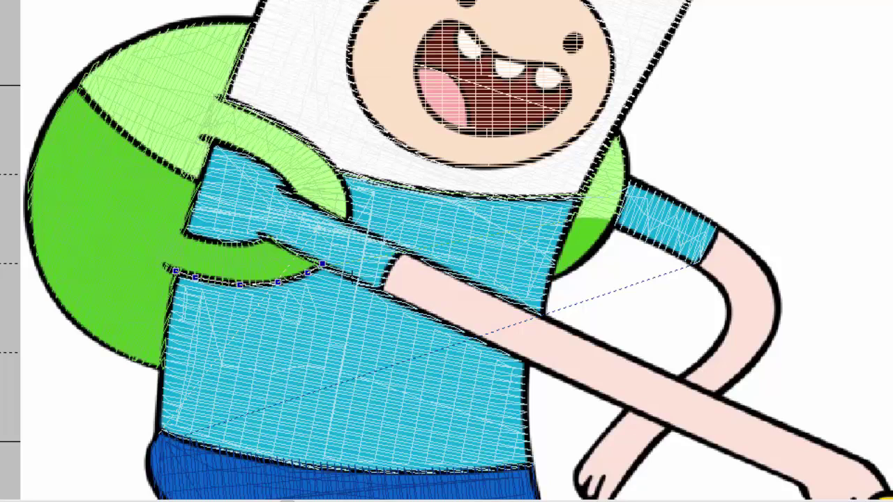
- Continue the connecting run along the sleeve's lower edge and up around the cuff of the outstretched arm
{"action": "left_click", "coordinate": [358, 281]}
{"action": "left_click", "coordinate": [381, 287]}
{"action": "left_click", "coordinate": [387, 273]}
{"action": "left_click", "coordinate": [401, 252]}
- Extend the run along the outstretched arm's upper edge and up the shirt's side, ending it in the small dark-green backpack piece
{"action": "left_click", "coordinate": [444, 269]}
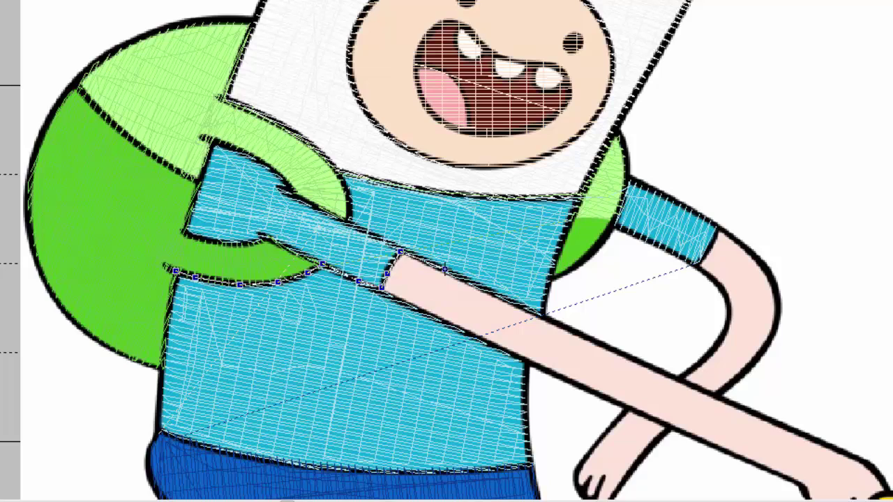
{"action": "left_click", "coordinate": [510, 302]}
{"action": "left_click", "coordinate": [540, 315]}
{"action": "left_click", "coordinate": [551, 272]}
{"action": "left_click", "coordinate": [565, 260]}
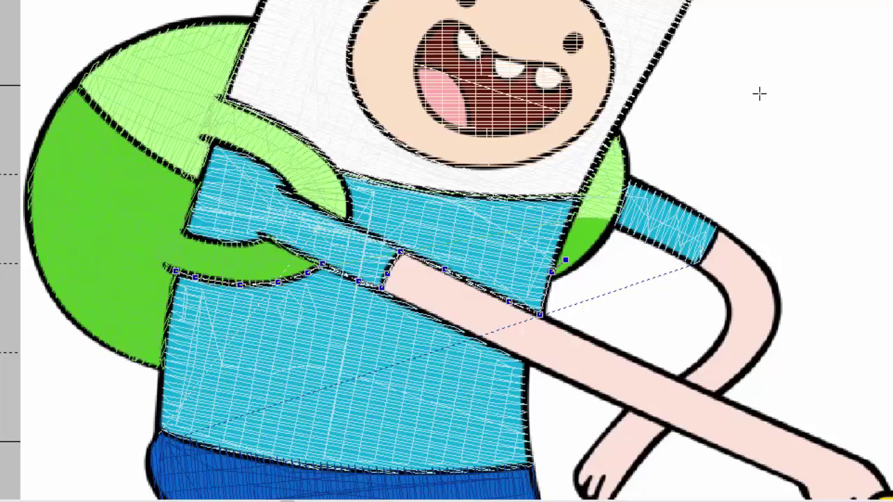
{"action": "key", "text": "Return"}
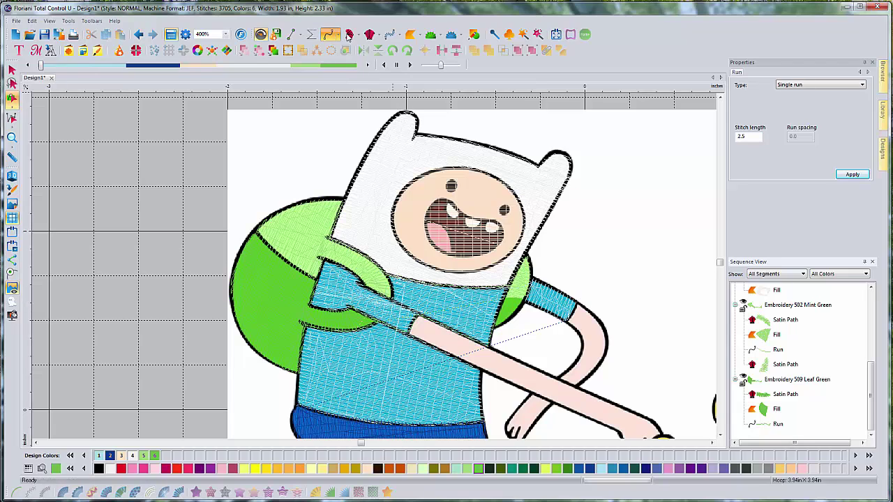
- Create a Satin Path over the small dark-green backpack piece below the light-green one, and preview it in 3D
{"action": "left_click", "coordinate": [349, 34]}
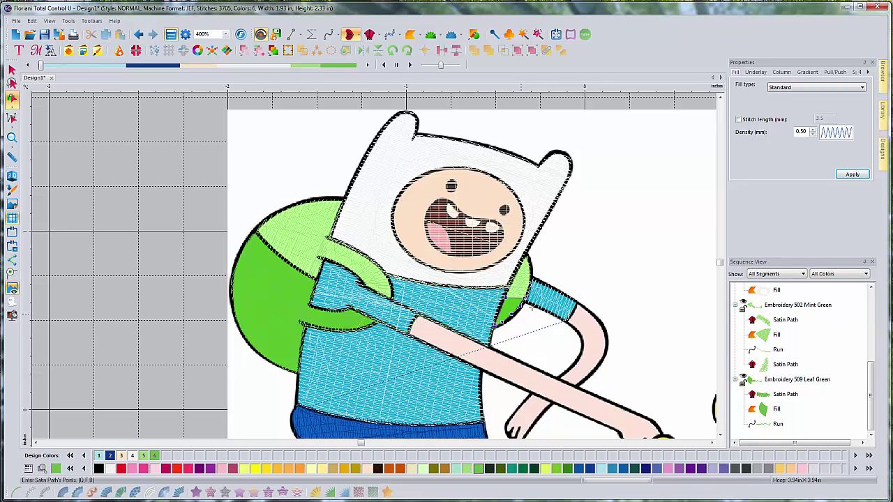
{"action": "key", "text": "Return"}
{"action": "key", "text": "Return"}
{"action": "key", "text": "Return"}
{"action": "key", "text": "Return"}
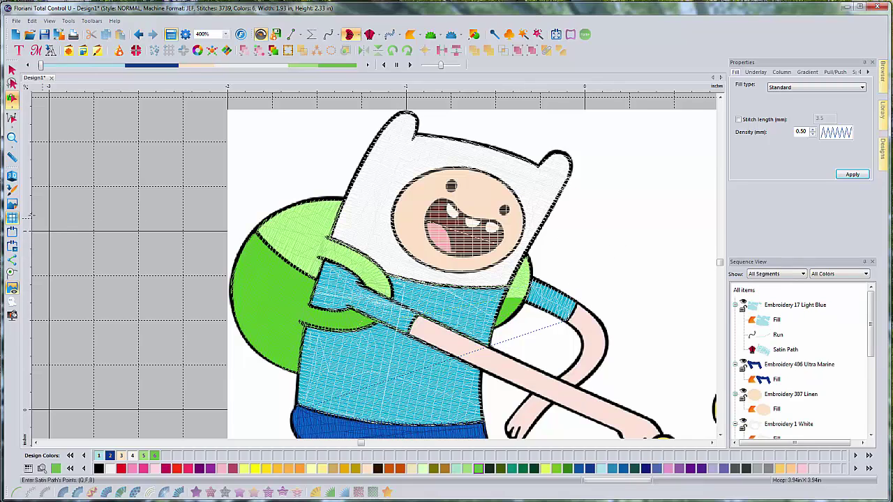
{"action": "left_click", "coordinate": [12, 177]}
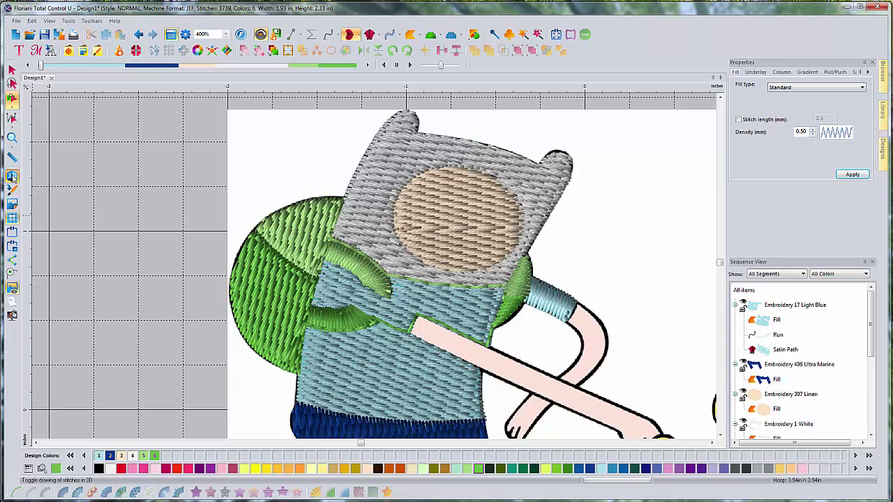
{"action": "left_click", "coordinate": [12, 177]}
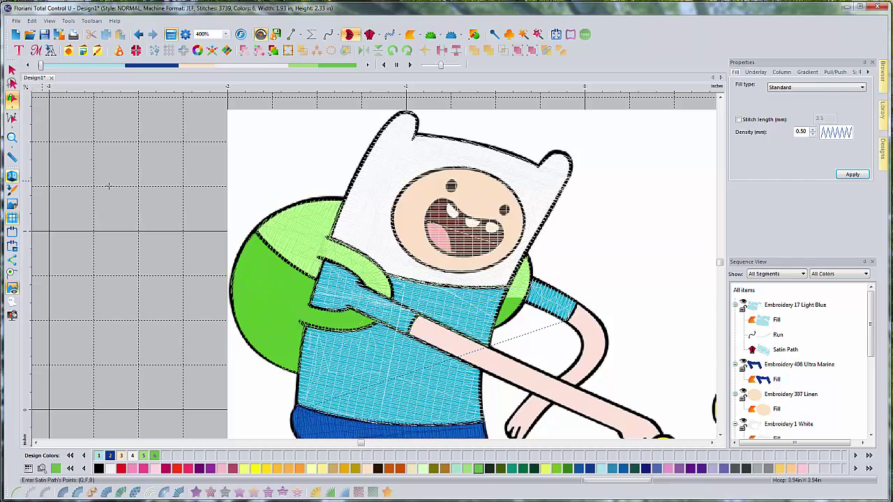
- Measure the width of the bent arm below the short light-blue sleeve
{"action": "scroll", "coordinate": [637, 276], "scroll_direction": "down", "scroll_amount": 1}
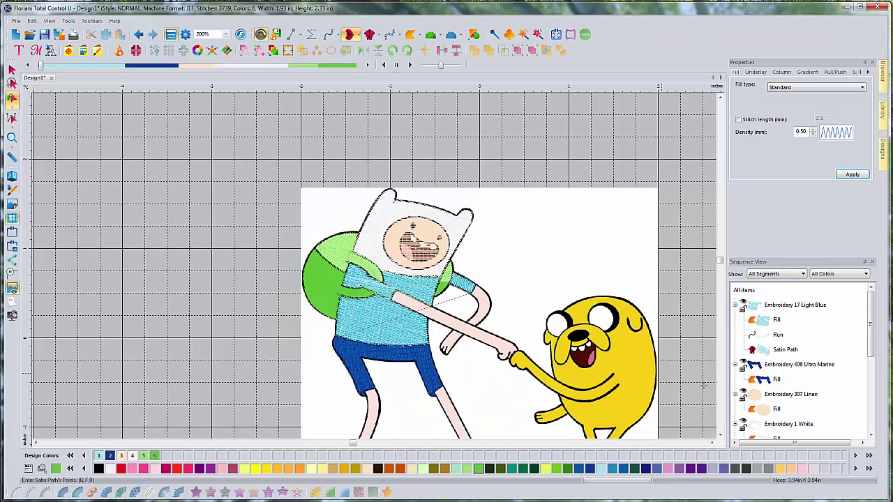
{"action": "left_click", "coordinate": [720, 437]}
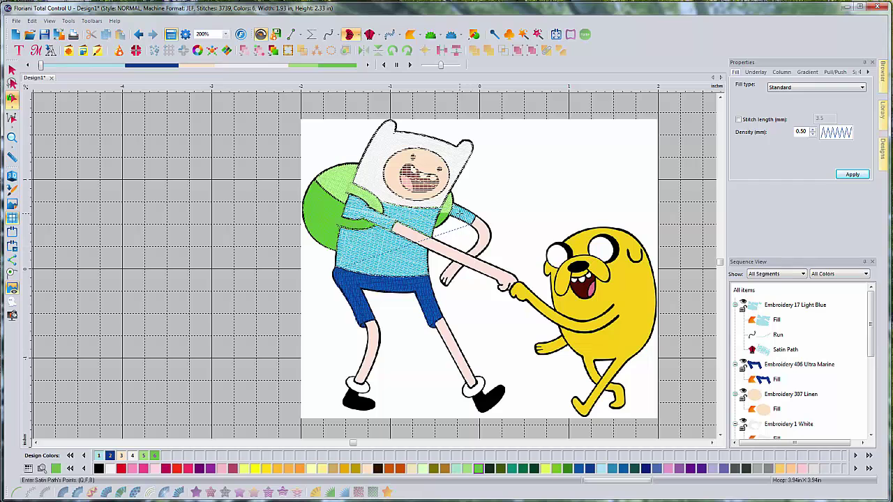
{"action": "scroll", "coordinate": [460, 210], "scroll_direction": "up", "scroll_amount": 1}
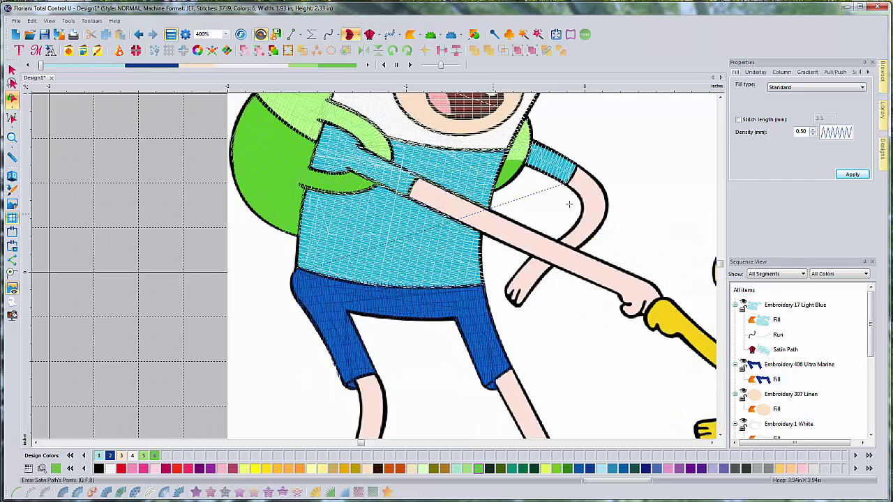
{"action": "scroll", "coordinate": [574, 193], "scroll_direction": "right", "scroll_amount": 3}
{"action": "scroll", "coordinate": [554, 199], "scroll_direction": "up", "scroll_amount": 1}
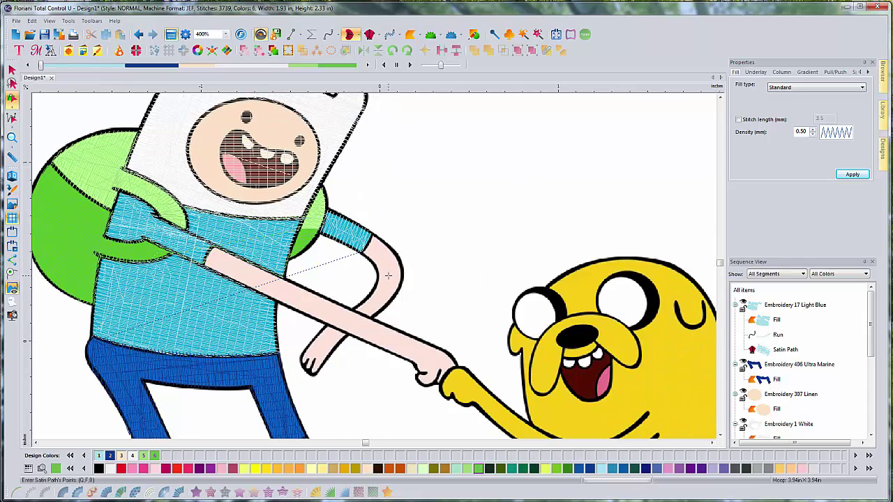
{"action": "key", "text": "Escape"}
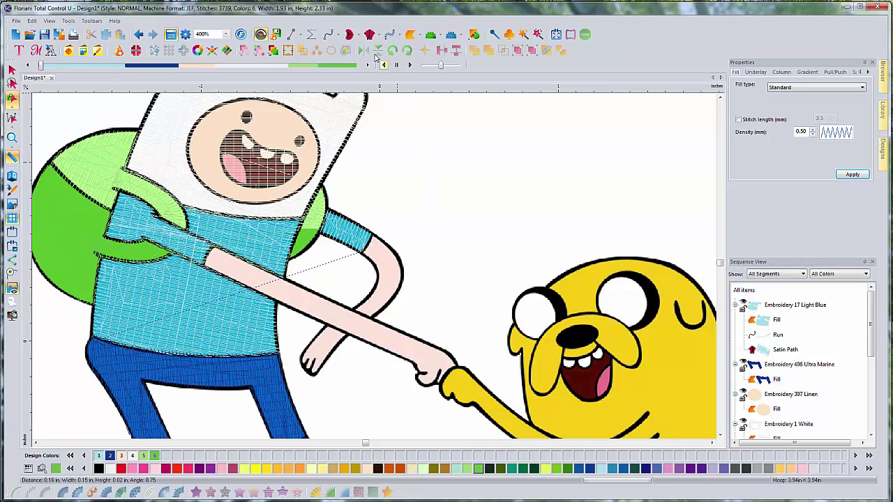
- Trace a Satin Path outline around the bent arm from the sleeve cuff to where it passes behind the outstretched arm
{"action": "left_click", "coordinate": [349, 34]}
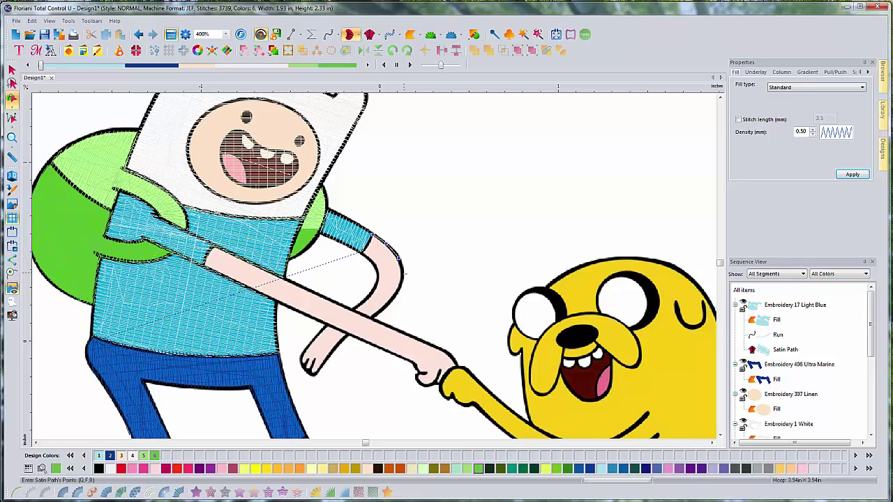
{"action": "left_click", "coordinate": [402, 277]}
{"action": "left_click", "coordinate": [392, 301]}
{"action": "left_click", "coordinate": [361, 318]}
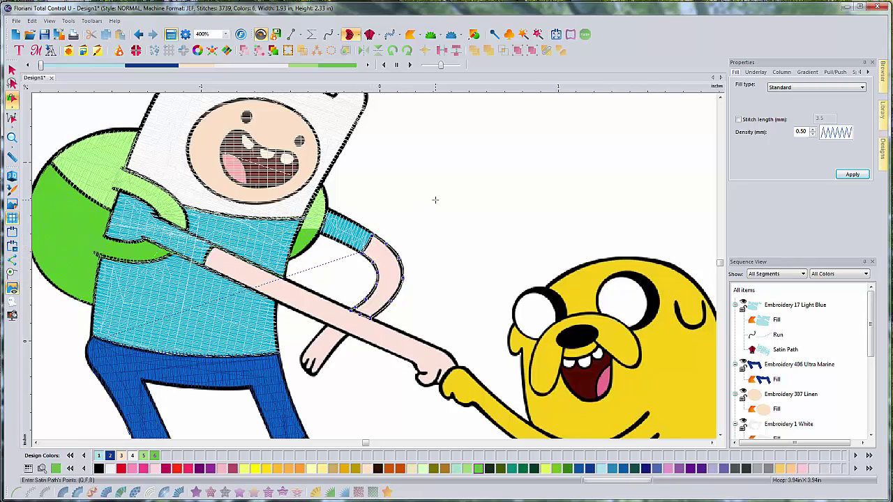
- Add inclination lines across the bent arm's Satin Path, set its entry at the sleeve cuff and exit at the outstretched arm, and generate it
{"action": "key", "text": "Return"}
{"action": "left_click", "coordinate": [370, 257]}
{"action": "left_click", "coordinate": [379, 276]}
{"action": "key", "text": "Return"}
{"action": "left_click", "coordinate": [375, 238]}
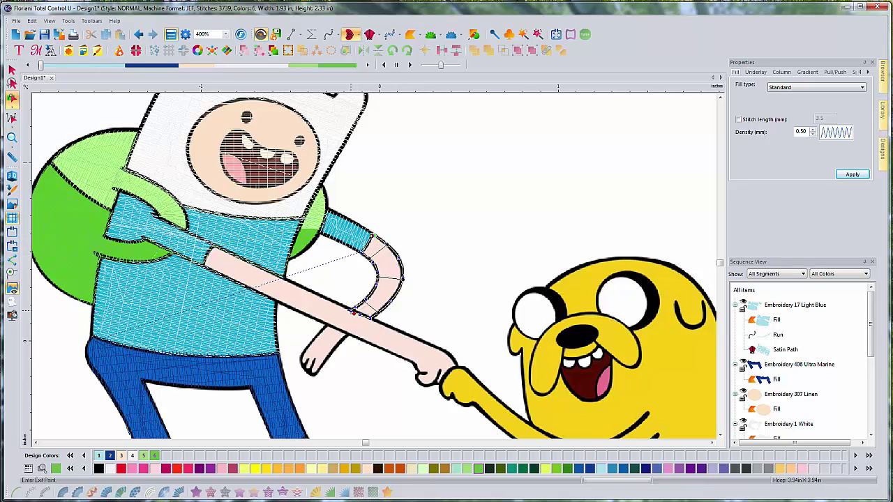
{"action": "left_click", "coordinate": [355, 312]}
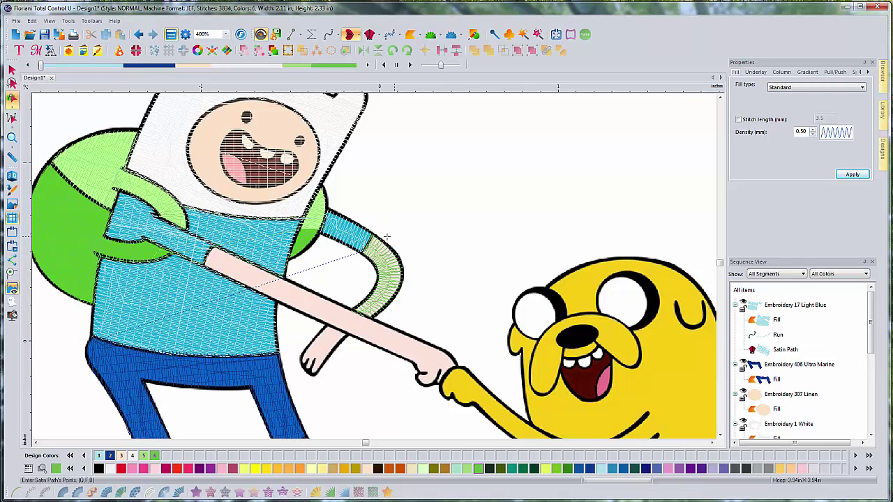
{"action": "key", "text": "Return"}
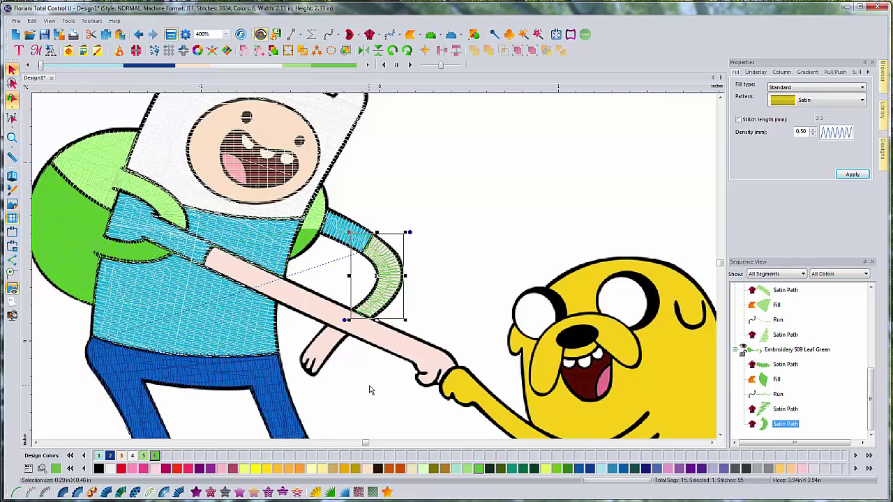
- Recolor the bent arm's satin to Embroidery 307 Linen and preview it in 3D
{"action": "left_click", "coordinate": [367, 469]}
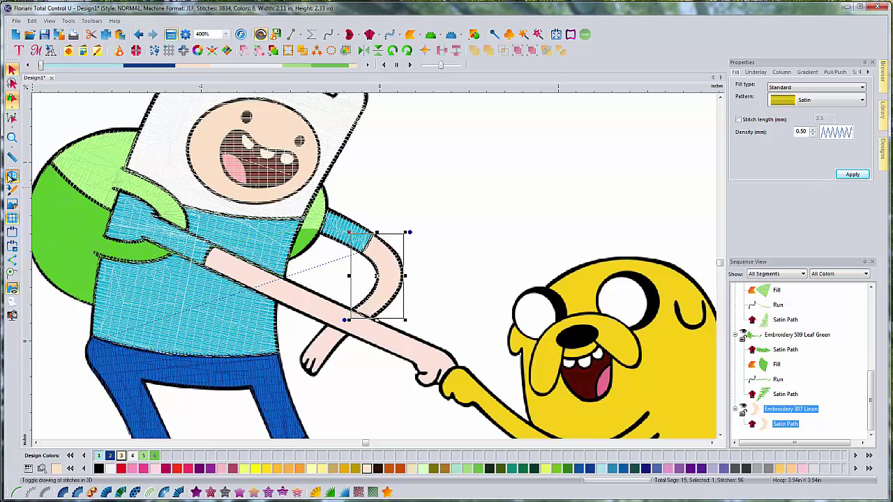
{"action": "left_click", "coordinate": [11, 177]}
{"action": "left_click", "coordinate": [11, 176]}
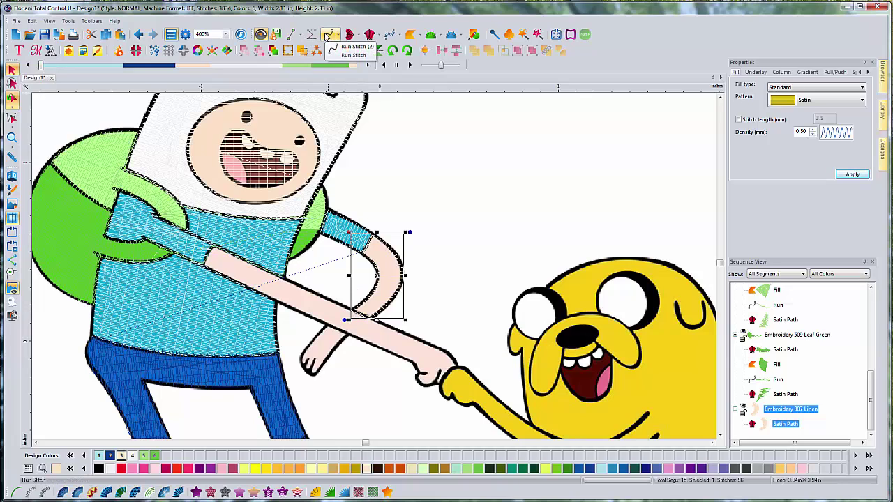
- Create a Run Stitch from the end of the bent arm under the outstretched arm to where the hand emerges
{"action": "left_click", "coordinate": [327, 36]}
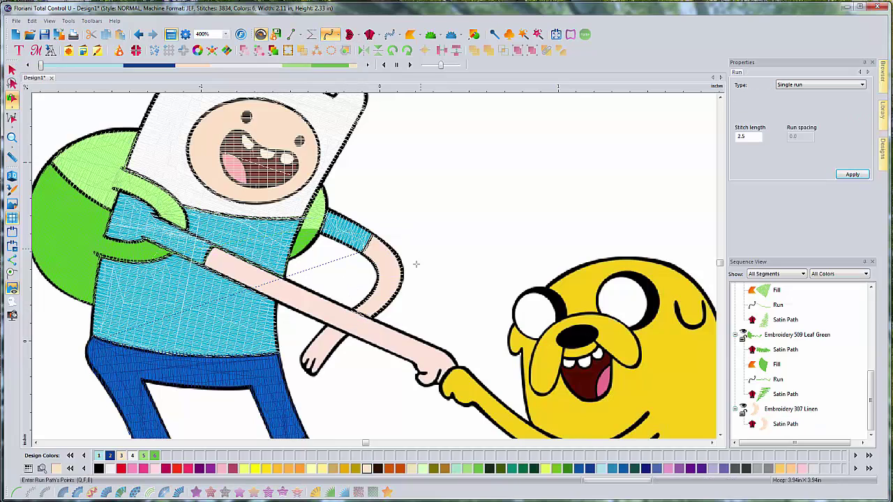
{"action": "left_click", "coordinate": [344, 318]}
{"action": "key", "text": "Return"}
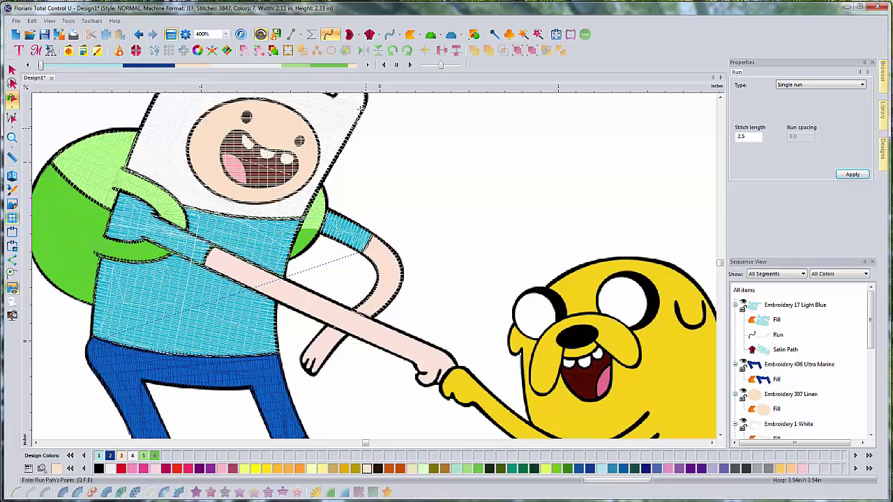
- Trace a closed Satin Path outline around the bent arm's hand below the outstretched arm
{"action": "left_click", "coordinate": [350, 33]}
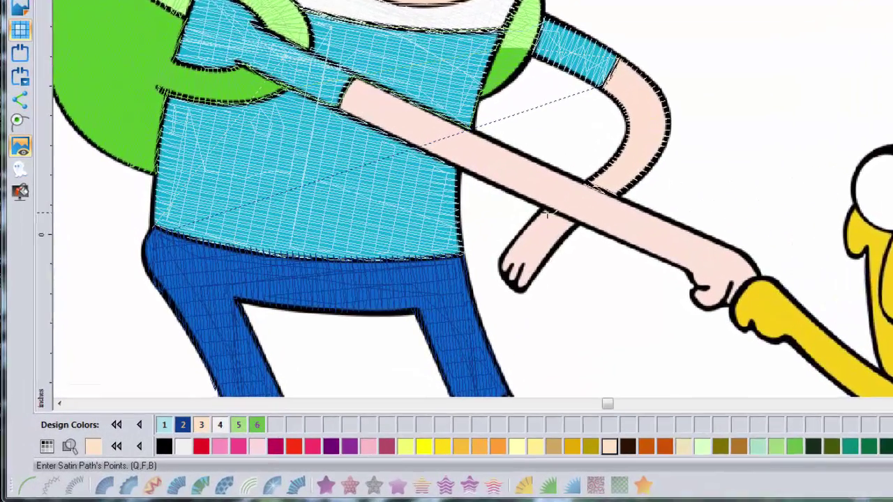
{"action": "left_click", "coordinate": [546, 209]}
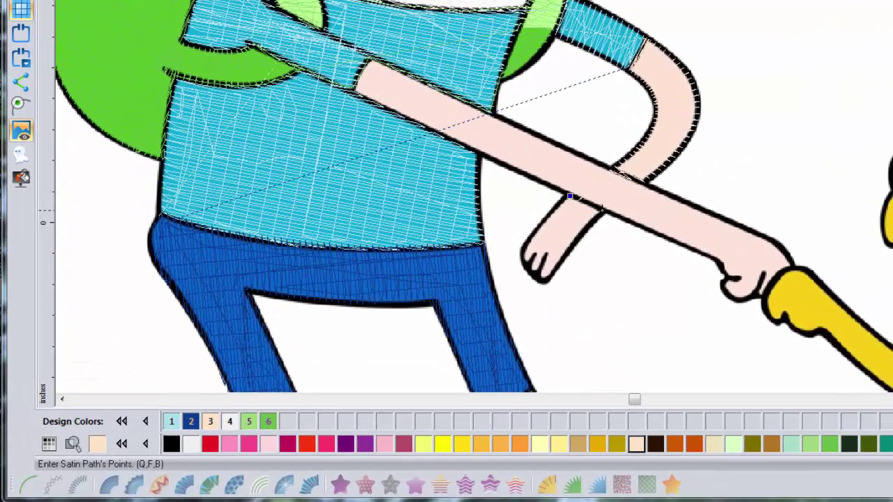
{"action": "left_click", "coordinate": [602, 211]}
{"action": "left_click", "coordinate": [576, 241]}
{"action": "left_click", "coordinate": [550, 279]}
{"action": "left_click", "coordinate": [533, 275]}
{"action": "left_click", "coordinate": [527, 241]}
{"action": "left_click", "coordinate": [549, 212]}
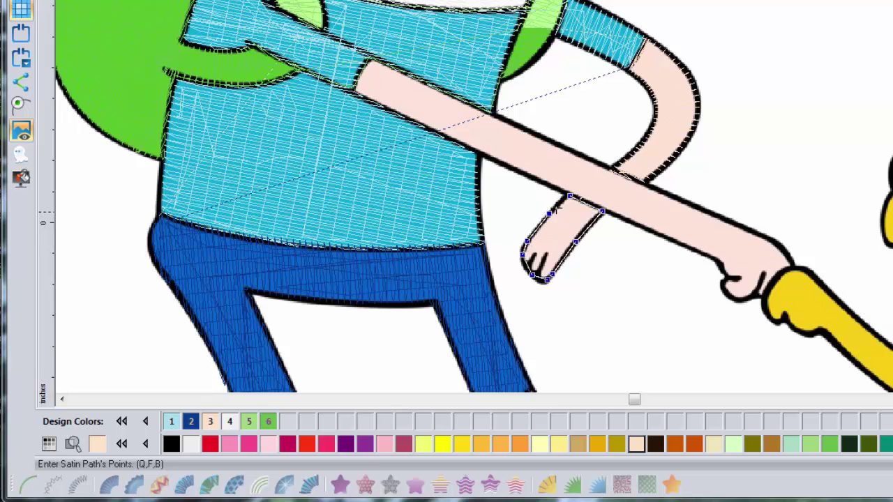
{"action": "left_click", "coordinate": [569, 197]}
{"action": "key", "text": "Return"}
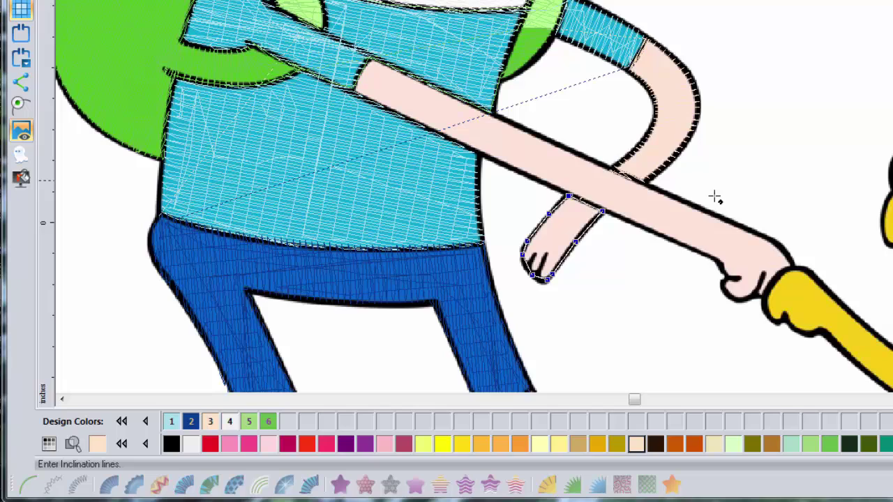
- Add inclination lines across the lower hand, place its entry and exit points at the outstretched arm, and preview the satin in 3D
{"action": "left_click", "coordinate": [587, 225]}
{"action": "left_click", "coordinate": [526, 254]}
{"action": "key", "text": "Return"}
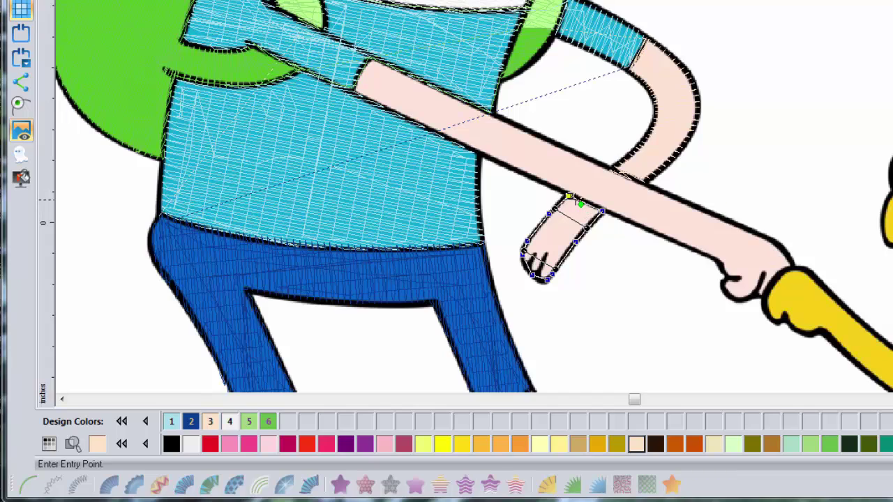
{"action": "left_click", "coordinate": [569, 197]}
{"action": "left_click", "coordinate": [569, 198]}
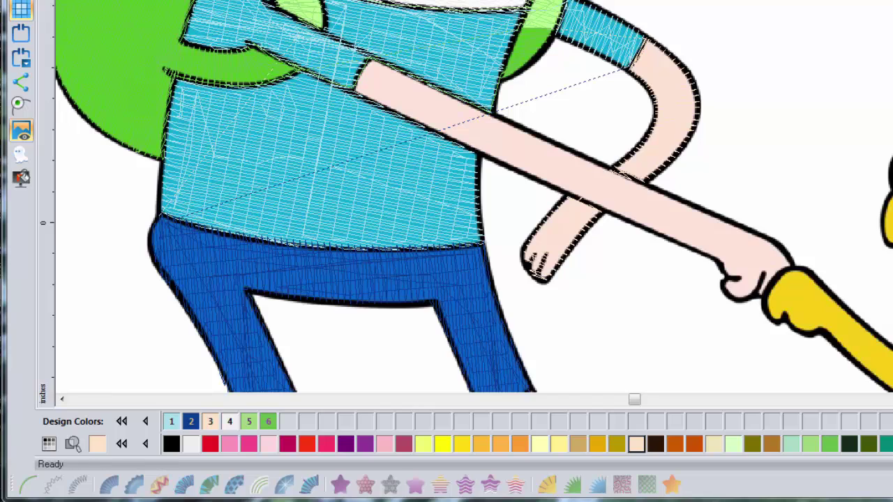
{"action": "left_click", "coordinate": [21, 130]}
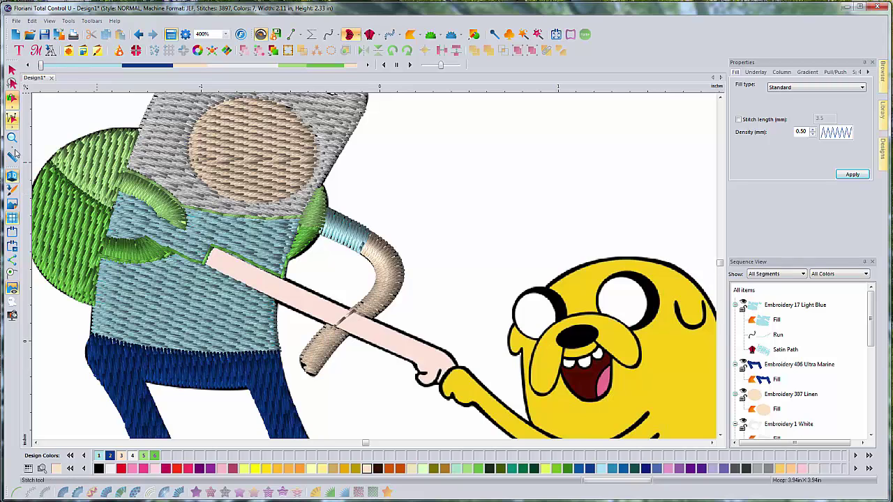
{"action": "left_click", "coordinate": [12, 176]}
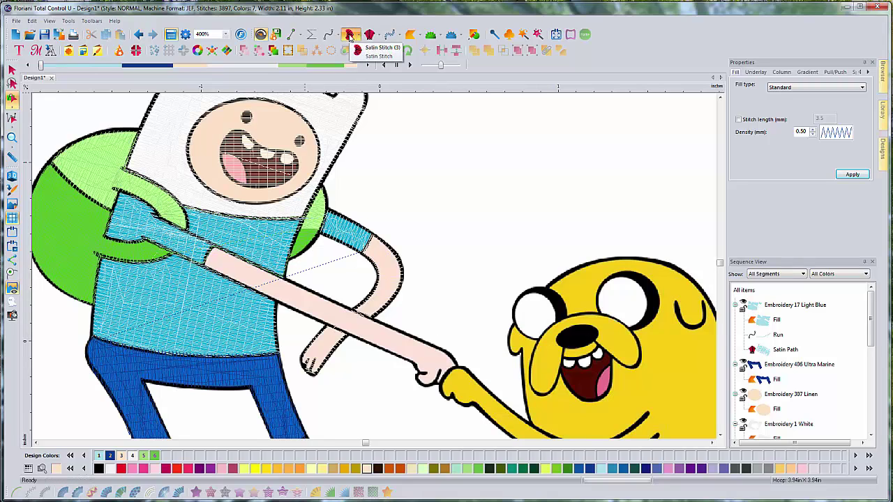
- Start a Satin Path at the outstretched arm's sleeve cuff and trace its lower edge to the bottom of the fist
{"action": "left_click", "coordinate": [350, 36]}
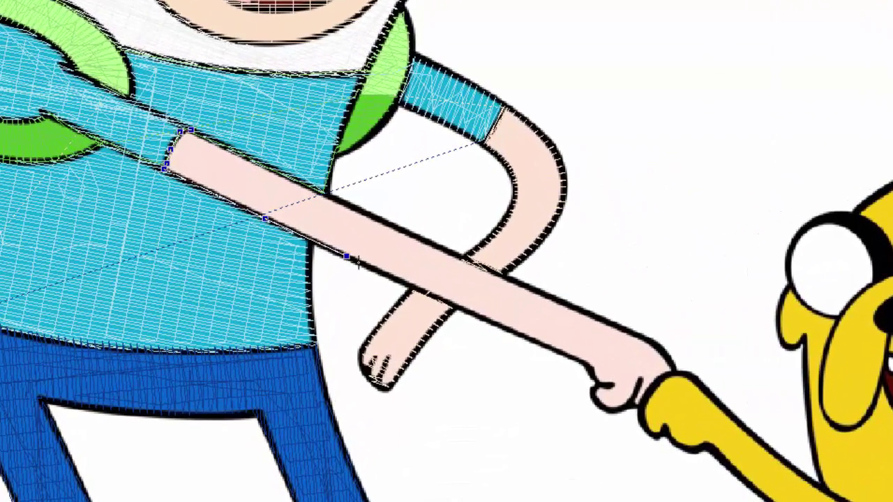
{"action": "left_click", "coordinate": [440, 299]}
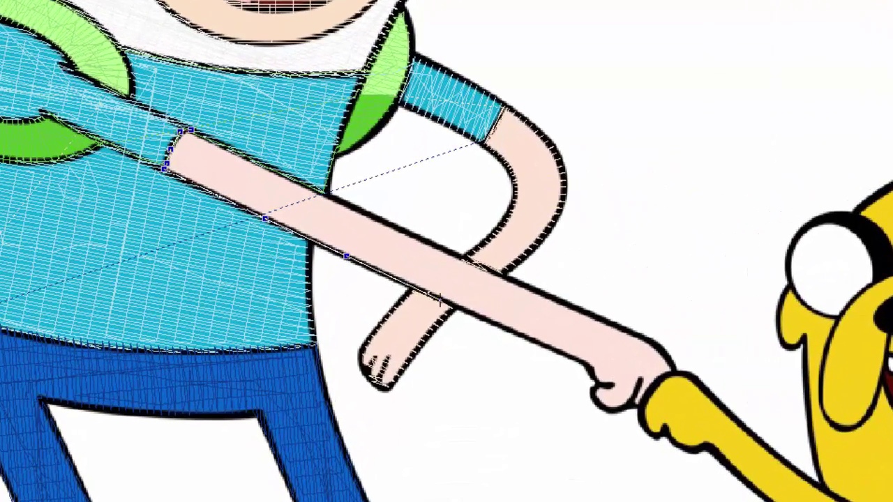
{"action": "left_click", "coordinate": [502, 328]}
{"action": "left_click", "coordinate": [565, 356]}
{"action": "left_click", "coordinate": [589, 365]}
{"action": "left_click", "coordinate": [591, 371]}
{"action": "left_click", "coordinate": [593, 376]}
{"action": "left_click", "coordinate": [599, 382]}
{"action": "left_click", "coordinate": [595, 389]}
{"action": "left_click", "coordinate": [596, 398]}
{"action": "left_click", "coordinate": [605, 409]}
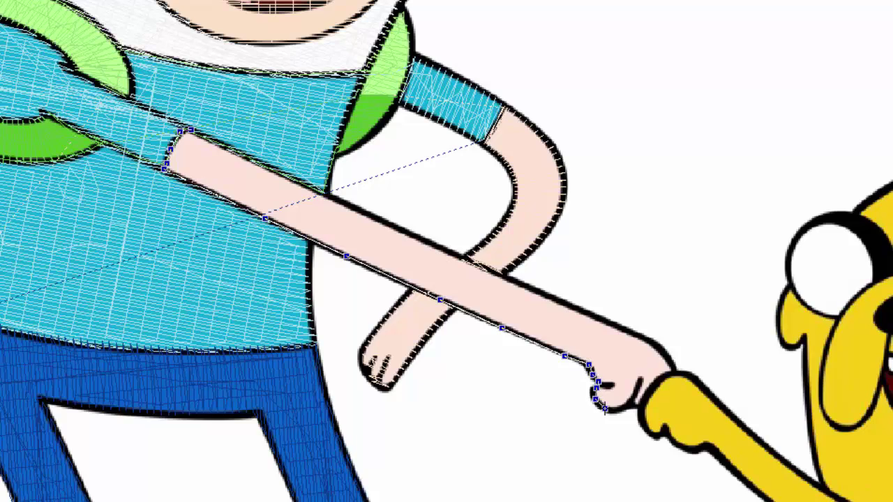
- Continue the outline around the fist's knuckles and back along the arm's upper edge, closing it at the sleeve cuff
{"action": "left_click", "coordinate": [621, 409]}
{"action": "left_click", "coordinate": [635, 407]}
{"action": "left_click", "coordinate": [642, 402]}
{"action": "left_click", "coordinate": [650, 392]}
{"action": "left_click", "coordinate": [661, 383]}
{"action": "left_click", "coordinate": [673, 375]}
{"action": "left_click", "coordinate": [669, 363]}
{"action": "left_click", "coordinate": [655, 345]}
{"action": "left_click", "coordinate": [630, 328]}
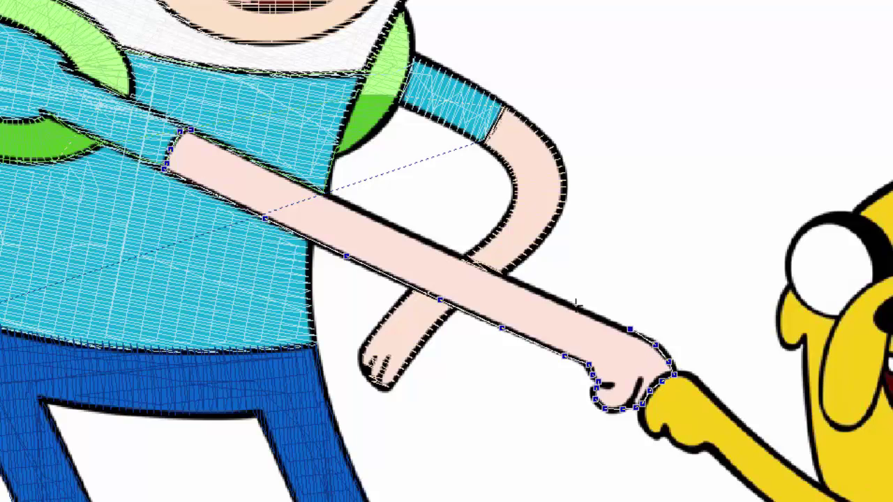
{"action": "left_click", "coordinate": [541, 294]}
{"action": "left_click", "coordinate": [427, 240]}
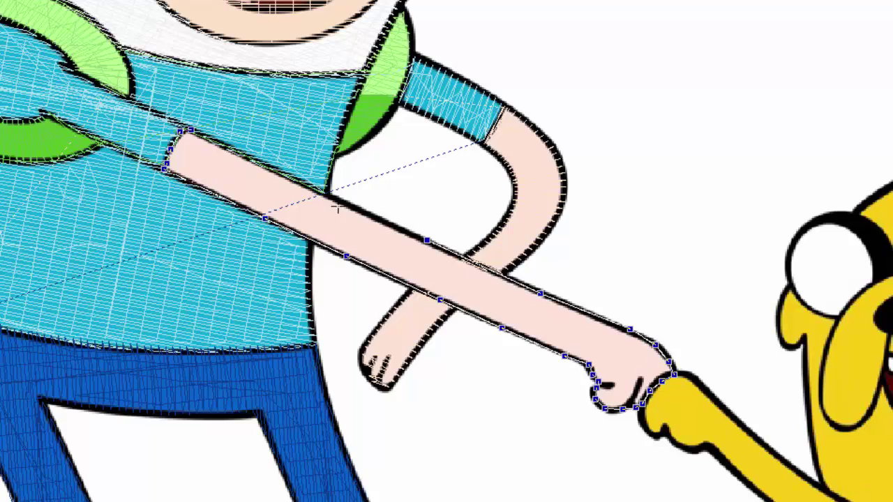
{"action": "left_click", "coordinate": [319, 191]}
{"action": "left_click", "coordinate": [218, 142]}
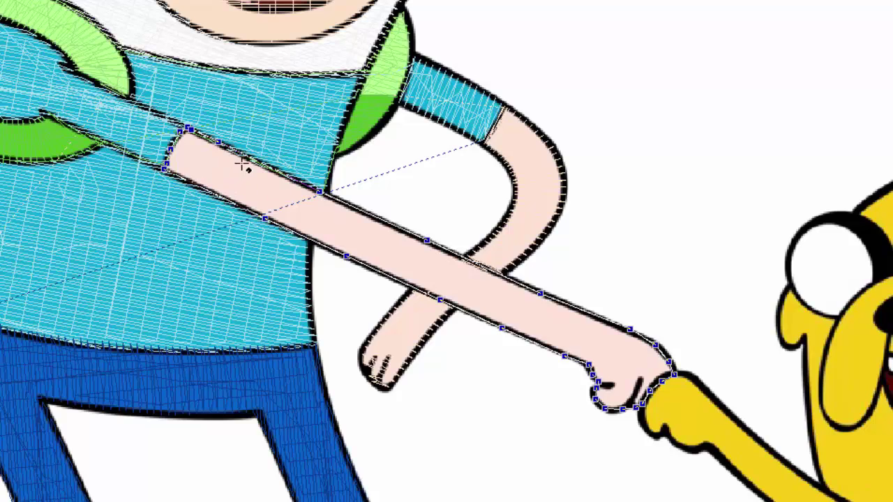
- Add inclination lines across the outstretched arm from the sleeve cuff to the wrist, plus angled ones across the fist
{"action": "left_click", "coordinate": [247, 157]}
{"action": "left_click", "coordinate": [222, 197]}
{"action": "left_click", "coordinate": [418, 237]}
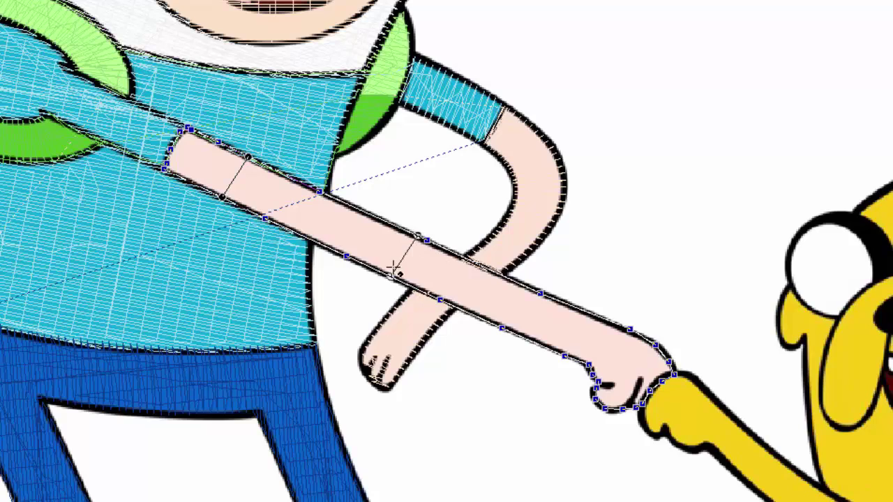
{"action": "left_click", "coordinate": [388, 277]}
{"action": "left_click", "coordinate": [533, 289]}
{"action": "left_click", "coordinate": [501, 327]}
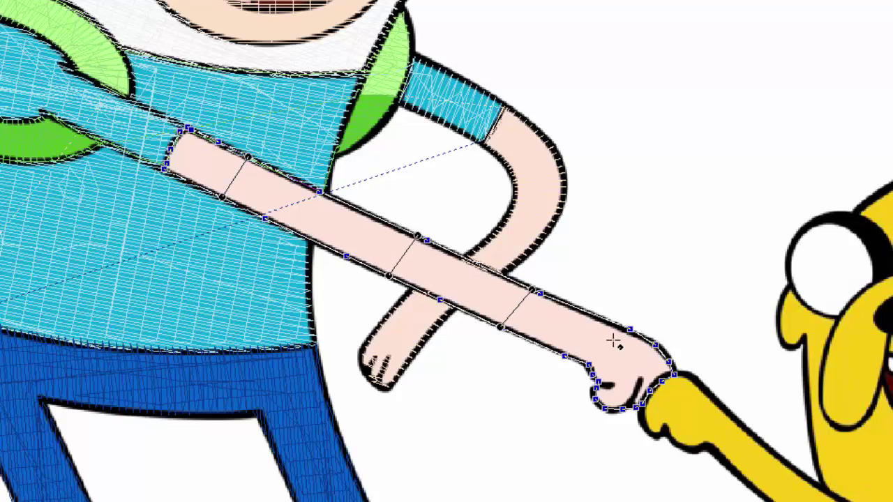
{"action": "left_click", "coordinate": [607, 320]}
{"action": "left_click", "coordinate": [577, 360]}
{"action": "left_click", "coordinate": [660, 358]}
{"action": "left_click", "coordinate": [601, 378]}
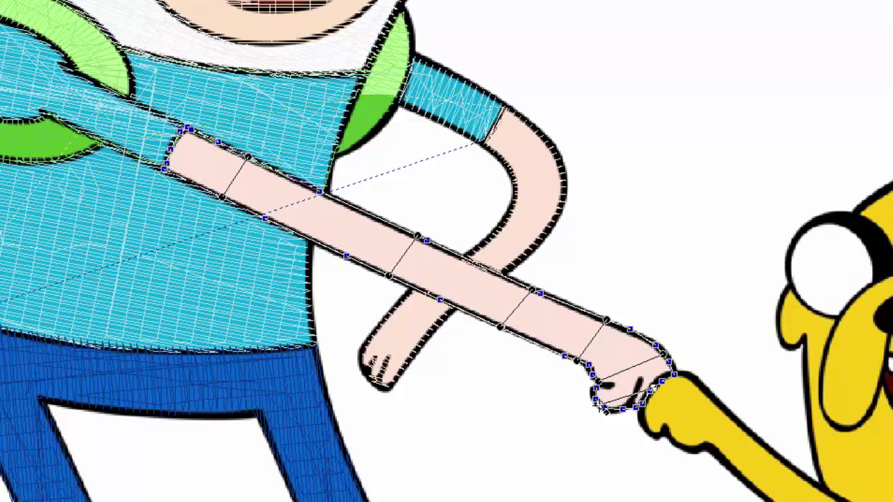
{"action": "left_click", "coordinate": [640, 364]}
- Place the outstretched arm's entry and exit points, generate the satin, and inspect the arm and fist in 3D
{"action": "key", "text": "Return"}
{"action": "left_click", "coordinate": [460, 310]}
{"action": "left_click_drag", "start_coordinate": [455, 301], "coordinate": [413, 288]}
{"action": "key", "text": "Escape"}
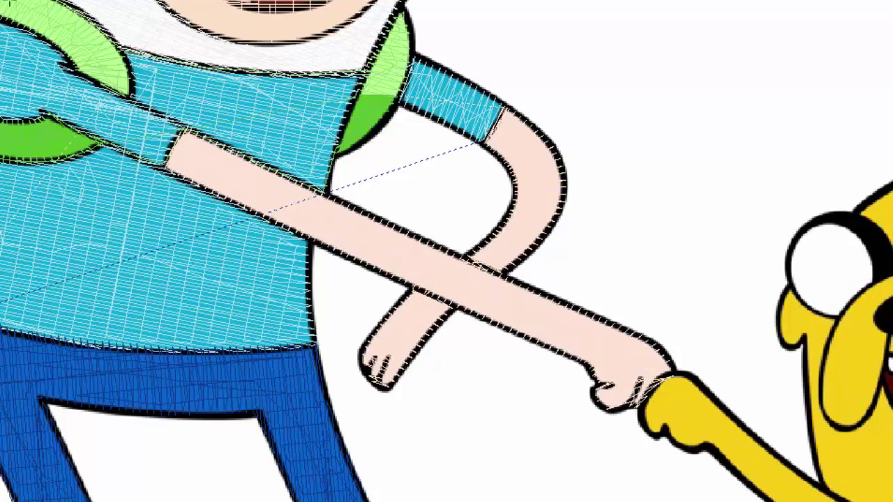
{"action": "key", "text": "shift+t"}
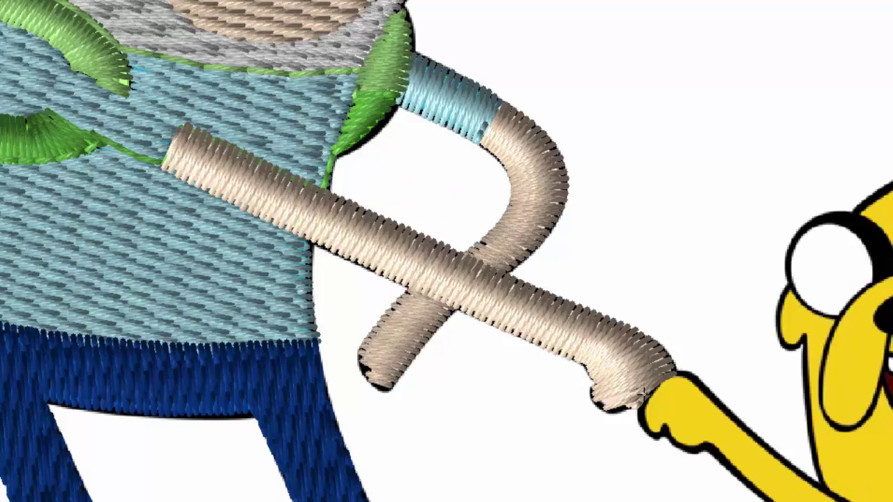
{"action": "scroll", "coordinate": [628, 422], "scroll_direction": "up", "scroll_amount": 2}
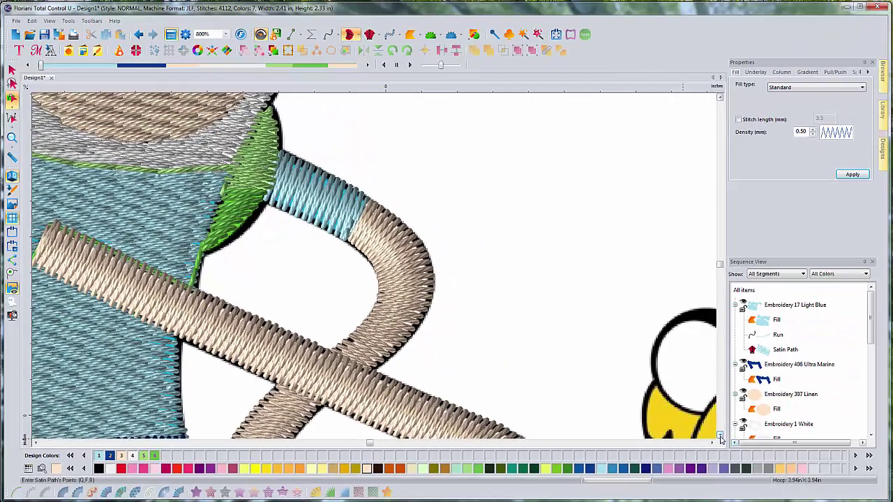
{"action": "scroll", "coordinate": [852, 469], "scroll_direction": "down", "scroll_amount": 3}
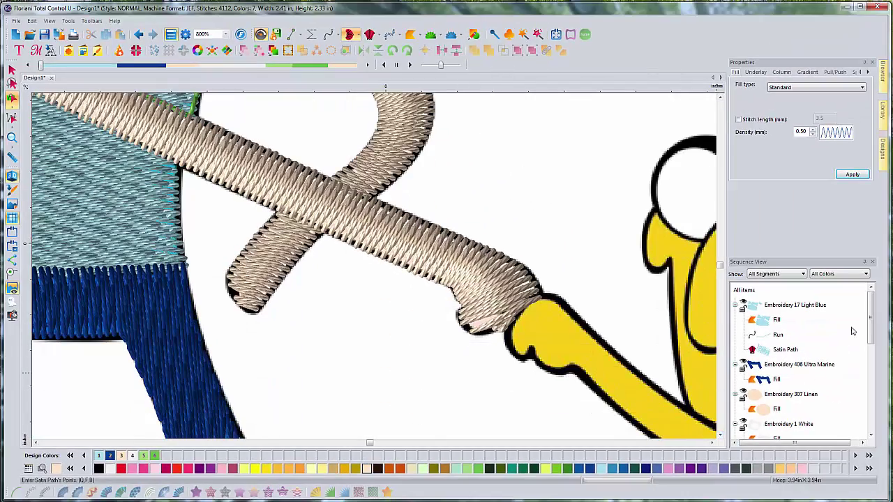
- Select the outstretched arm's Satin Path for inclination editing and lower the knuckle end of the fist's last inclination line
{"action": "left_click_drag", "start_coordinate": [871, 318], "coordinate": [865, 412]}
{"action": "left_click", "coordinate": [786, 423]}
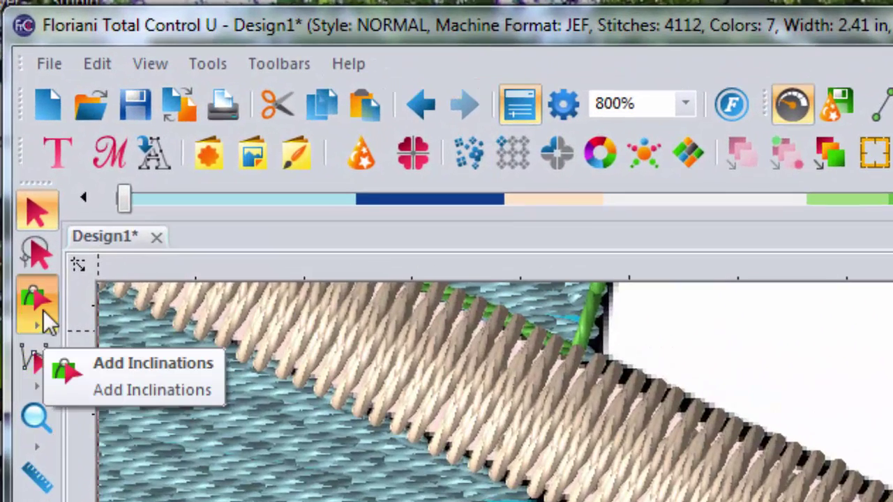
{"action": "left_click", "coordinate": [44, 299]}
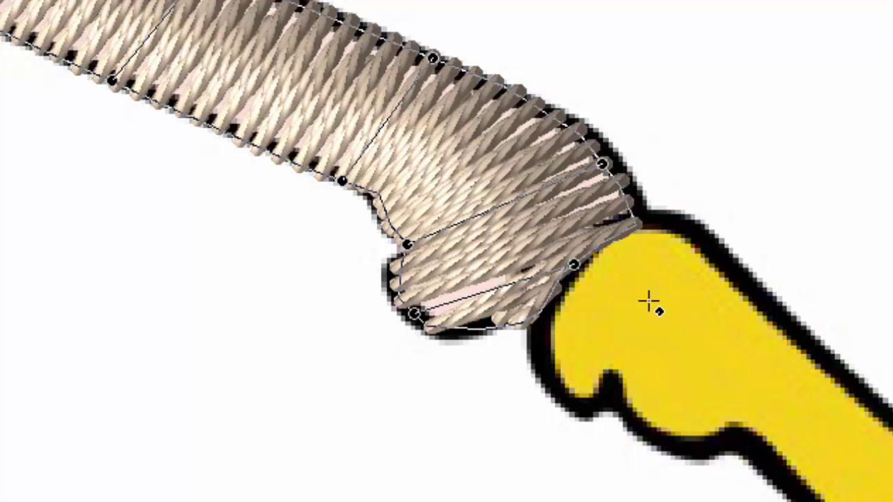
{"action": "left_click", "coordinate": [547, 310]}
{"action": "left_click", "coordinate": [548, 302]}
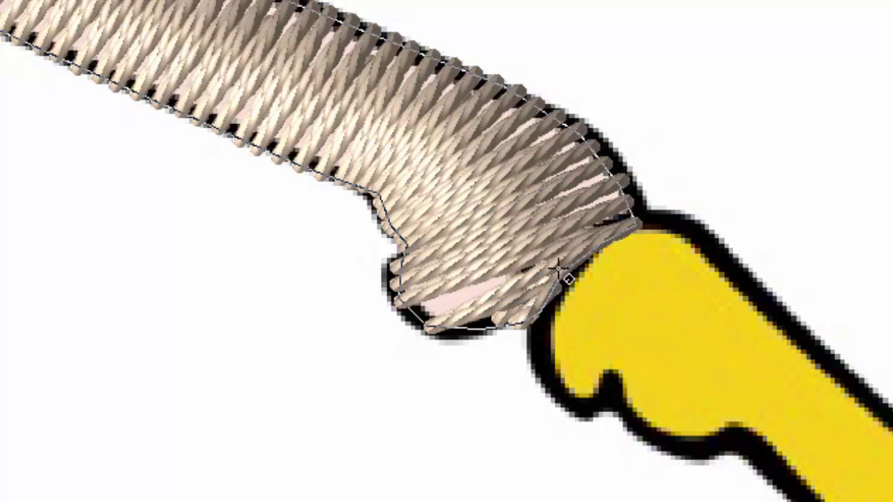
- Shift the lower end of the wrist's inclination line up and add another line across the middle of the fist
{"action": "left_click", "coordinate": [404, 257]}
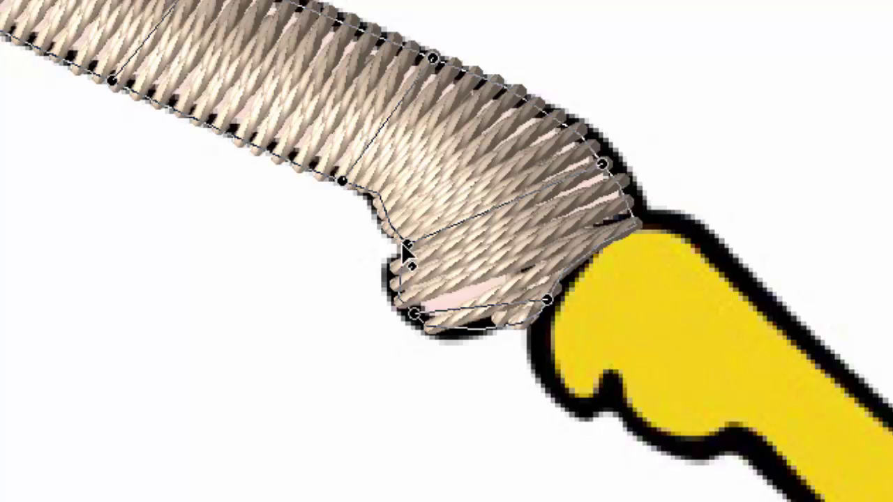
{"action": "left_click", "coordinate": [394, 228]}
{"action": "left_click", "coordinate": [632, 236]}
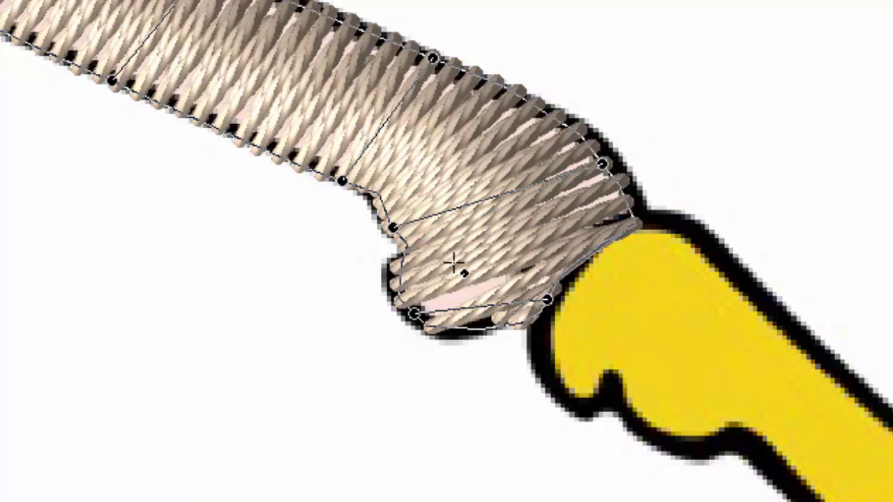
{"action": "left_click", "coordinate": [400, 267]}
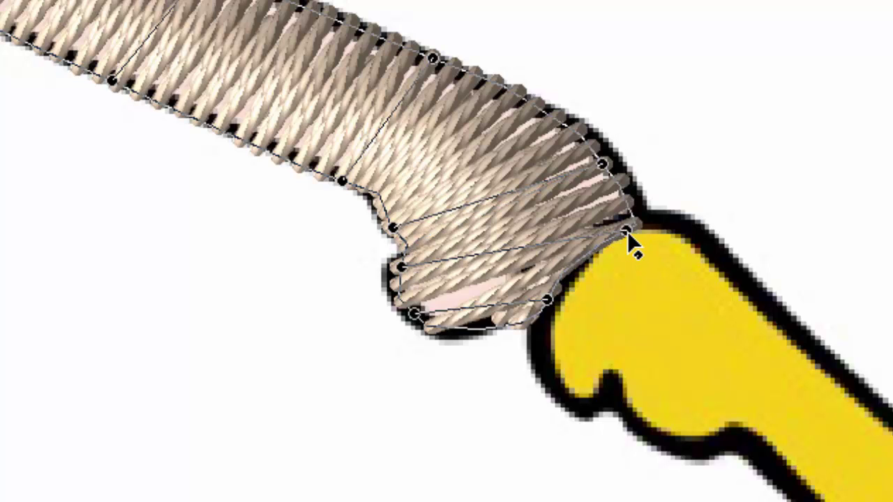
{"action": "left_click", "coordinate": [591, 255]}
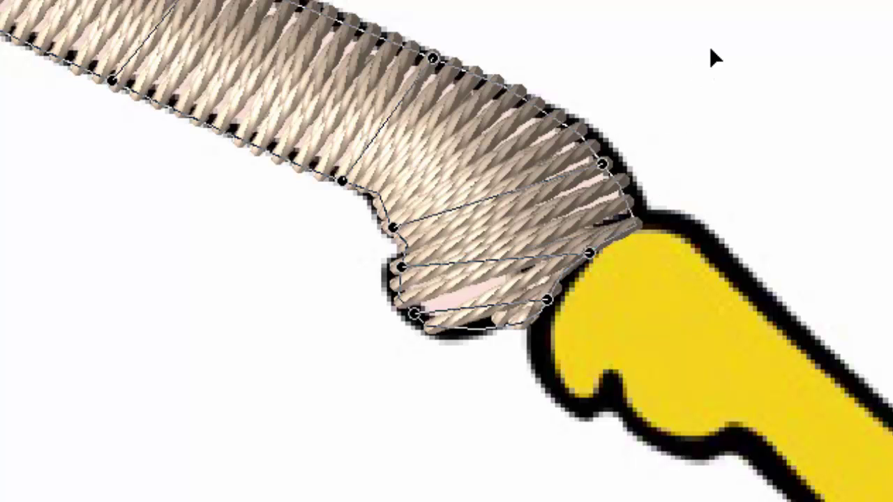
- Apply the fist's inclination edits to the outstretched arm, turn off the 3D stitch view, and deselect the arm
{"action": "key", "text": "Return"}
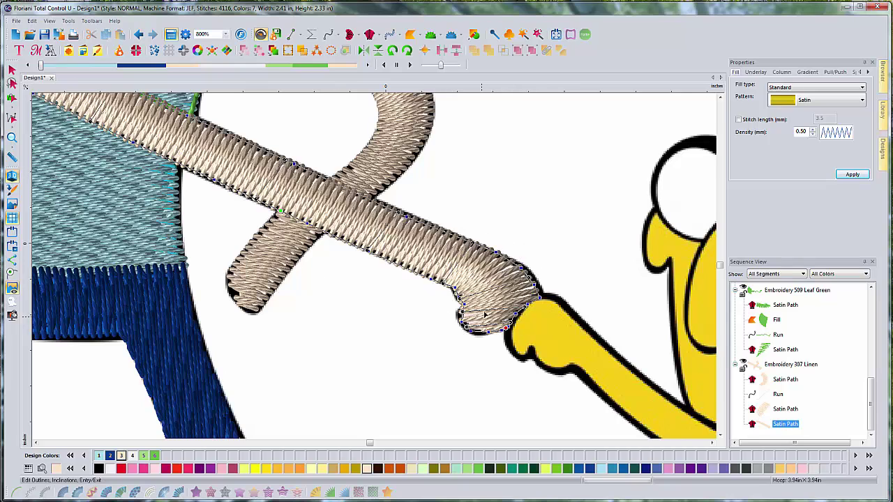
{"action": "left_click", "coordinate": [11, 178]}
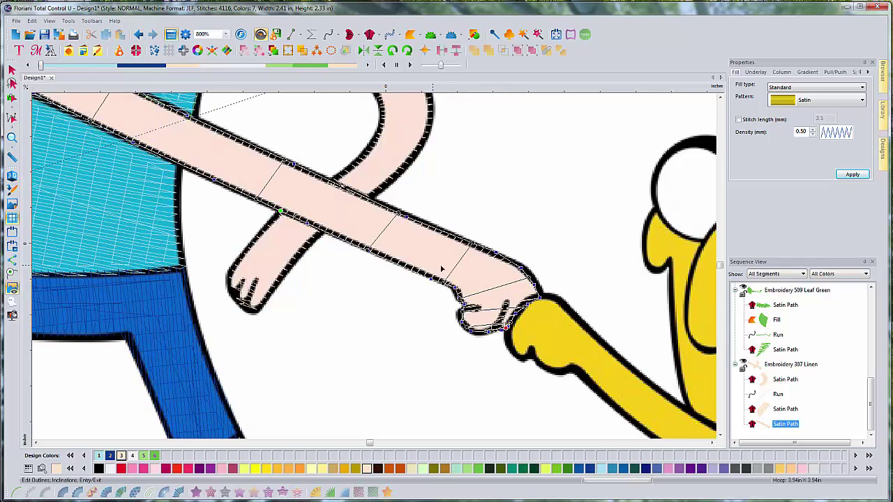
{"action": "scroll", "coordinate": [442, 269], "scroll_direction": "down", "scroll_amount": 2}
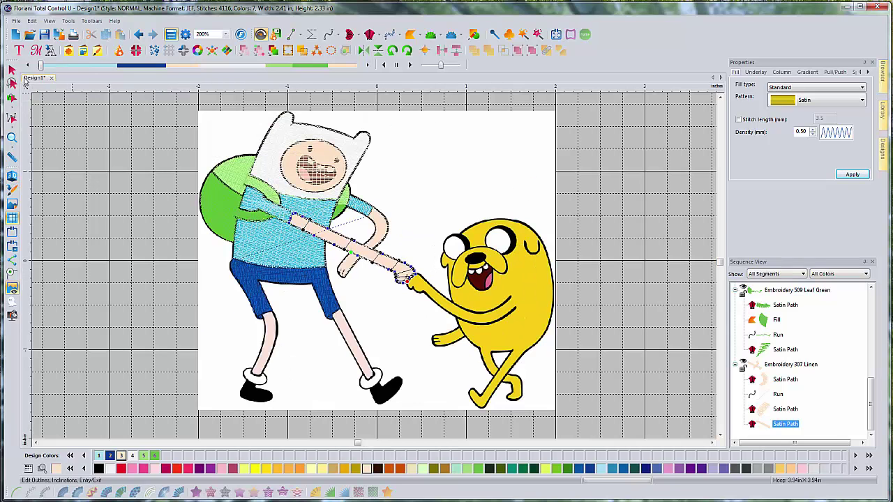
{"action": "left_click", "coordinate": [11, 69]}
{"action": "left_click", "coordinate": [108, 251]}
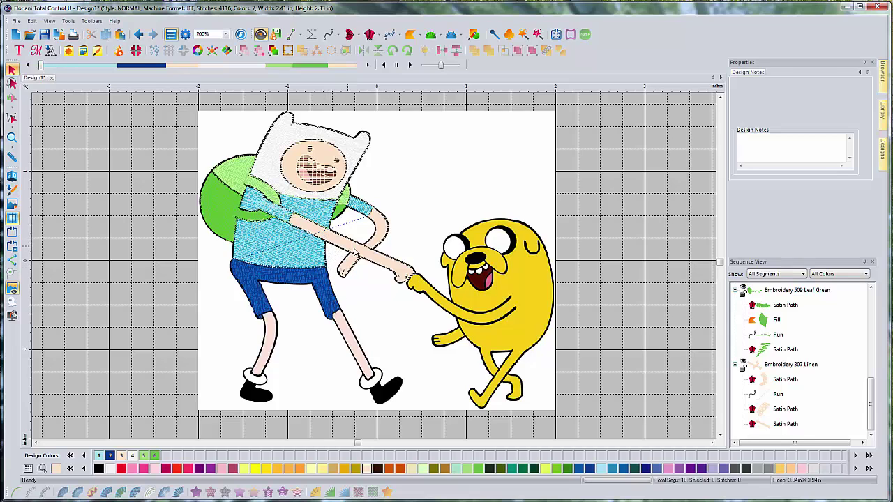
- Move the outstretched arm satin's exit point to the arm's lower edge beside the shirt's side, and check the stitches in 3D
{"action": "left_click", "coordinate": [783, 424]}
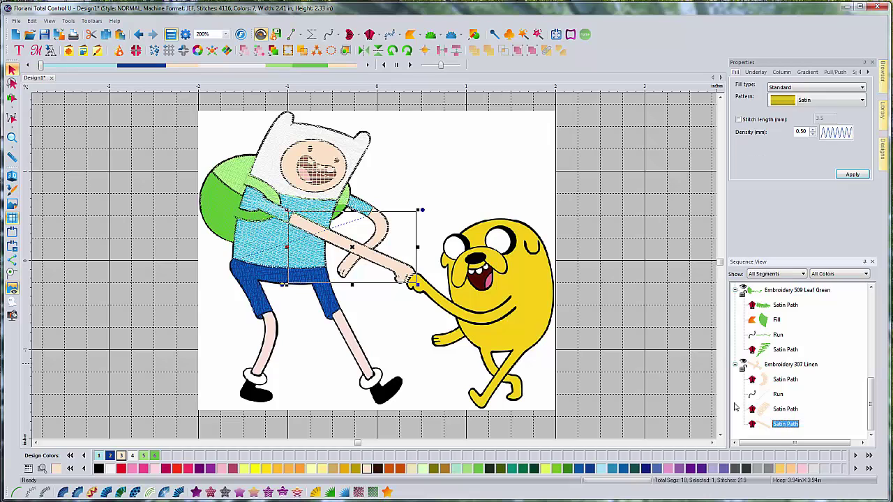
{"action": "left_click", "coordinate": [12, 100]}
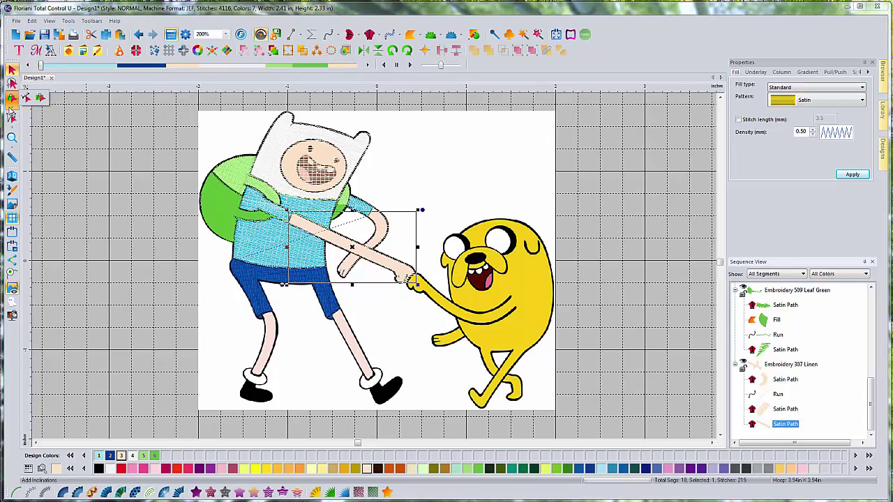
{"action": "left_click", "coordinate": [28, 100]}
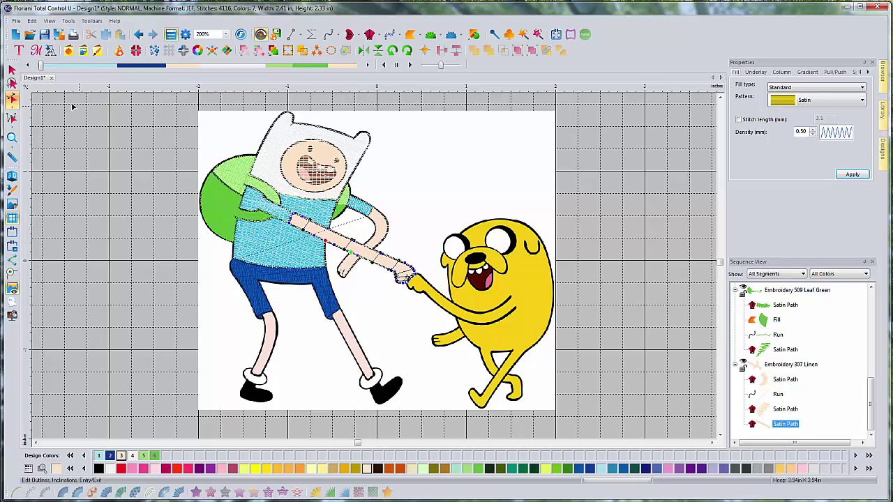
{"action": "left_click", "coordinate": [12, 69]}
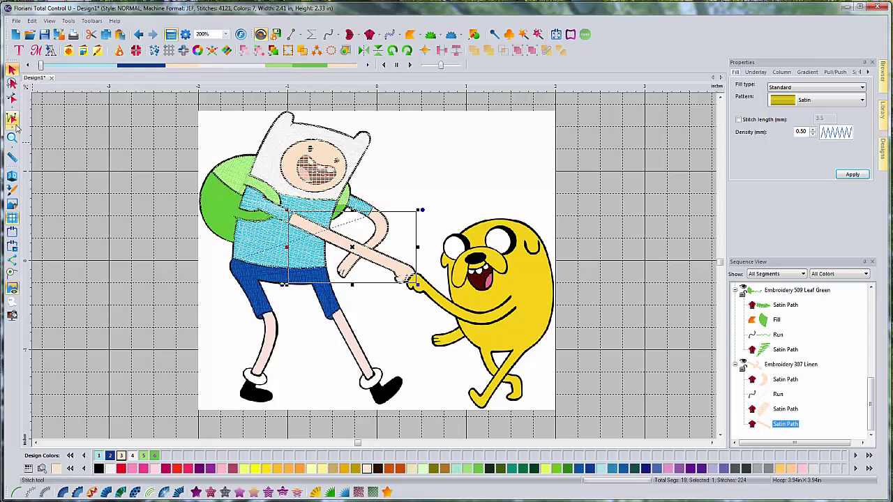
{"action": "left_click", "coordinate": [11, 176]}
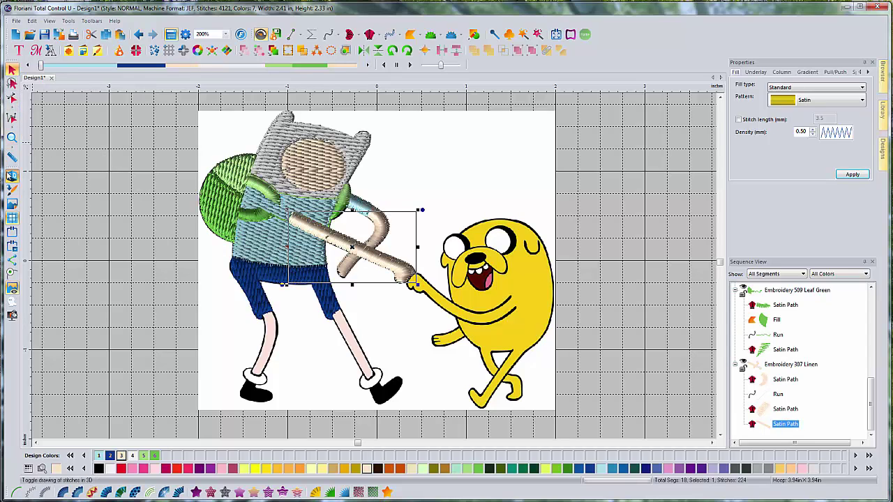
{"action": "left_click", "coordinate": [11, 176]}
- Draw a single run with 2.5 stitch length from the arm down the outer edge of the shirt and shorts to the straight leg
{"action": "scroll", "coordinate": [272, 218], "scroll_direction": "up", "scroll_amount": 1}
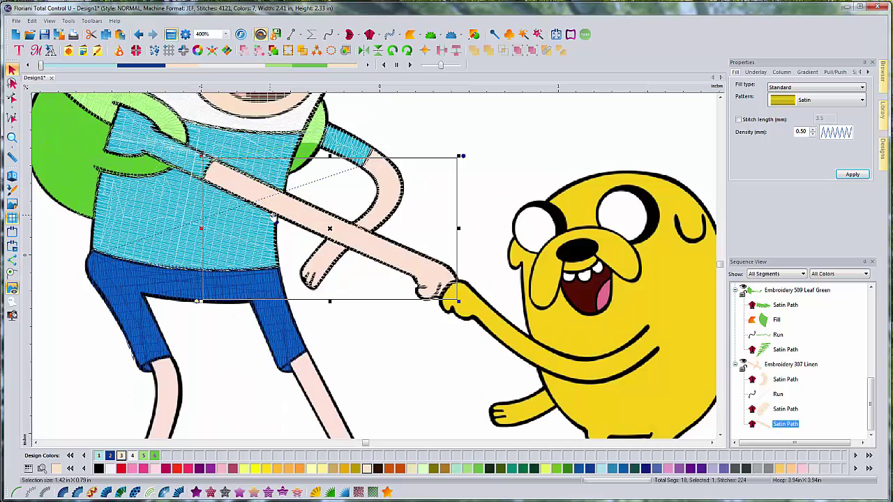
{"action": "scroll", "coordinate": [274, 217], "scroll_direction": "left", "scroll_amount": 2}
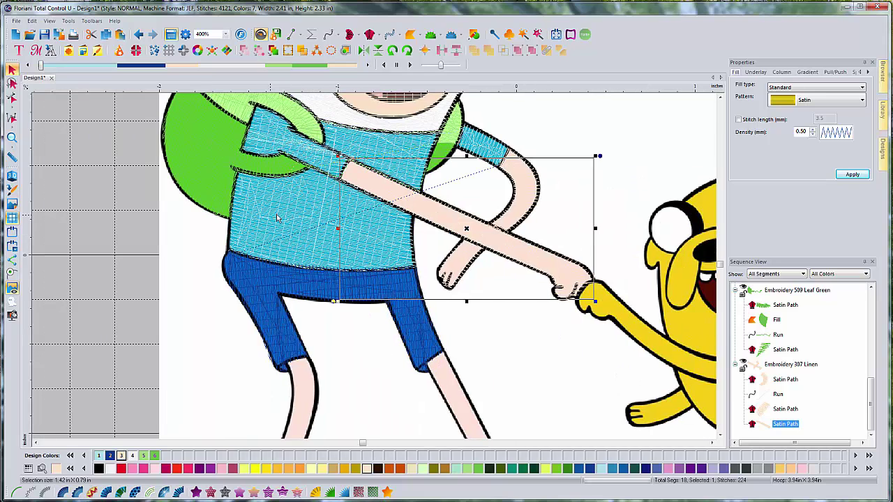
{"action": "left_click", "coordinate": [327, 36]}
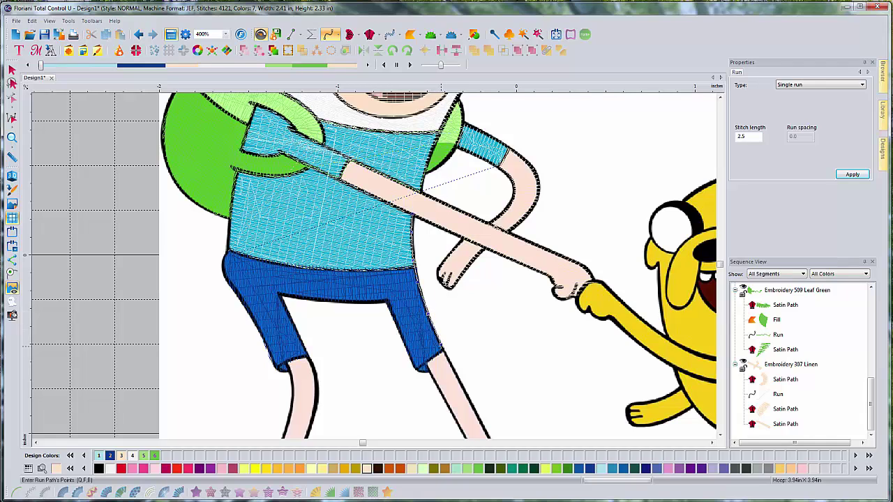
{"action": "key", "text": "Return"}
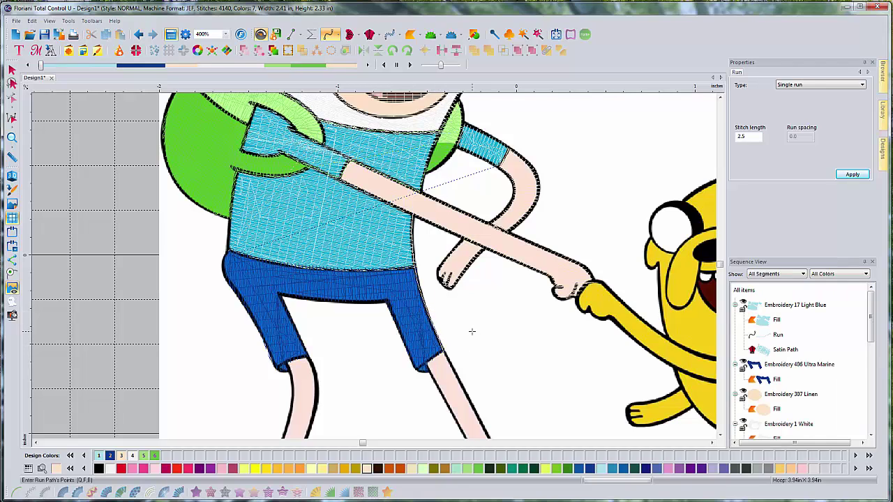
- Trace the straight leg as a satin path with two inclination lines across it, entry at the shorts cuff and exit at the sock
{"action": "scroll", "coordinate": [527, 367], "scroll_direction": "down", "scroll_amount": 3}
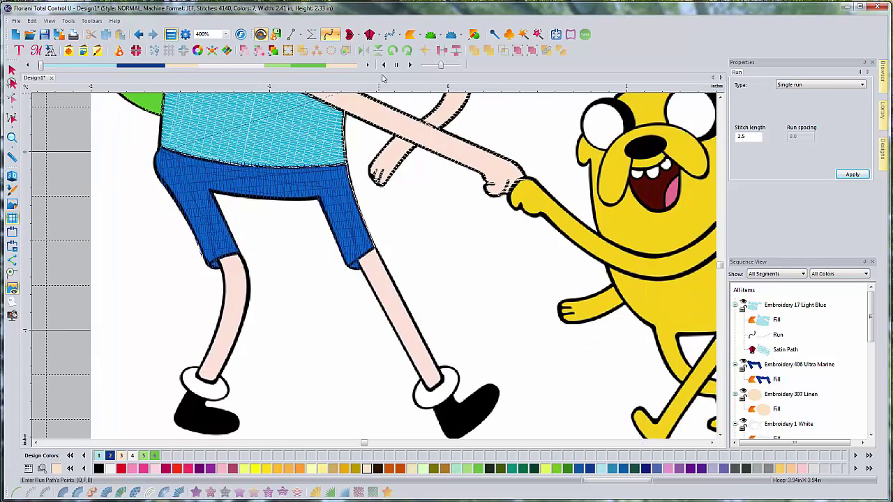
{"action": "left_click", "coordinate": [349, 34]}
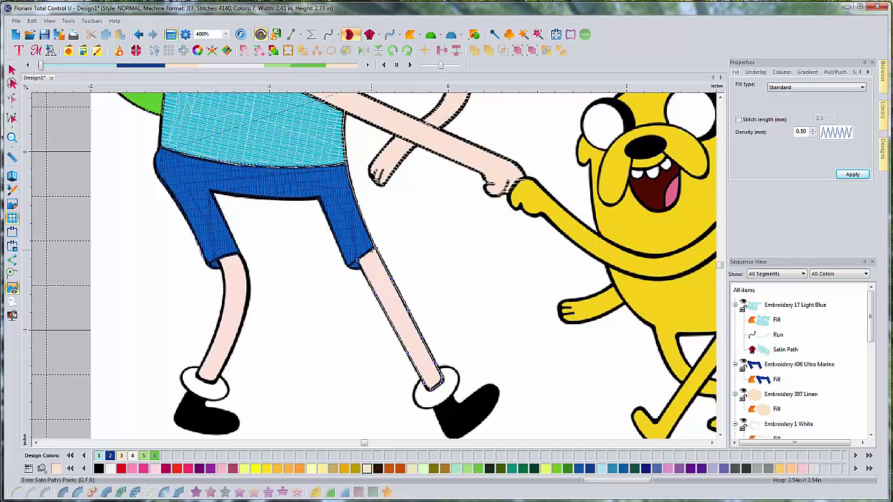
{"action": "key", "text": "Return"}
{"action": "left_click", "coordinate": [385, 265]}
{"action": "left_click", "coordinate": [361, 274]}
{"action": "key", "text": "Return"}
{"action": "left_click", "coordinate": [376, 249]}
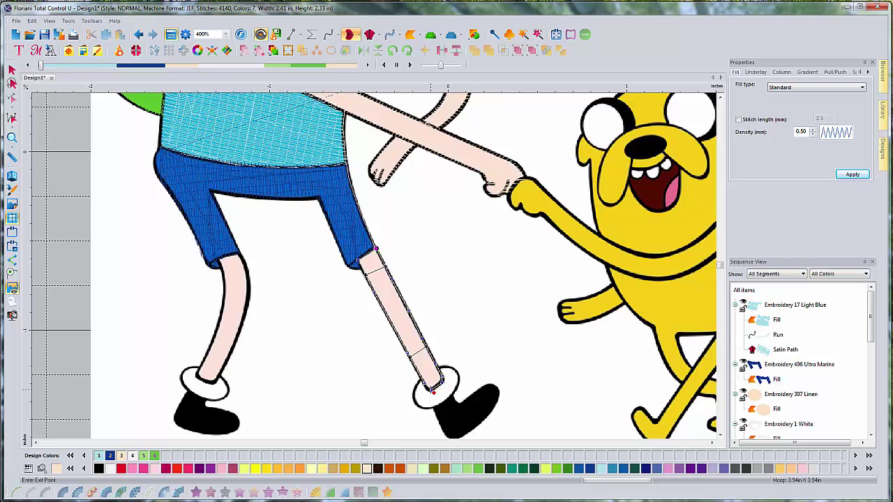
{"action": "left_click", "coordinate": [433, 391]}
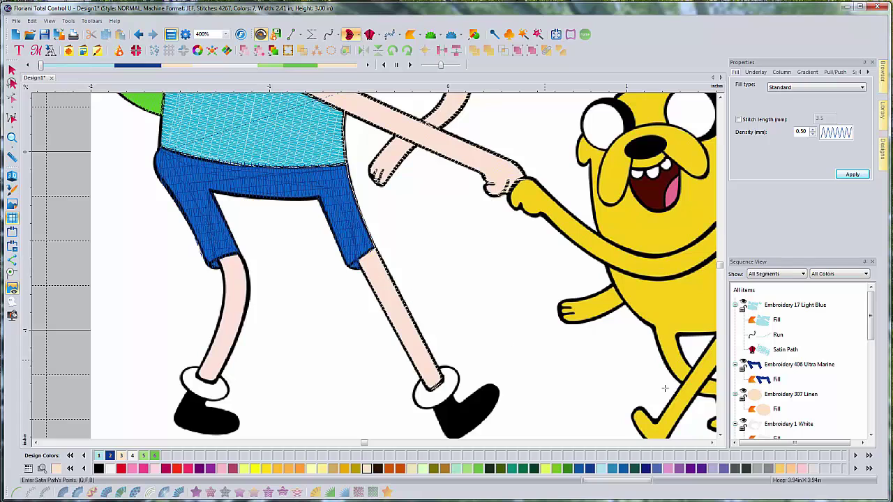
{"action": "key", "text": "Return"}
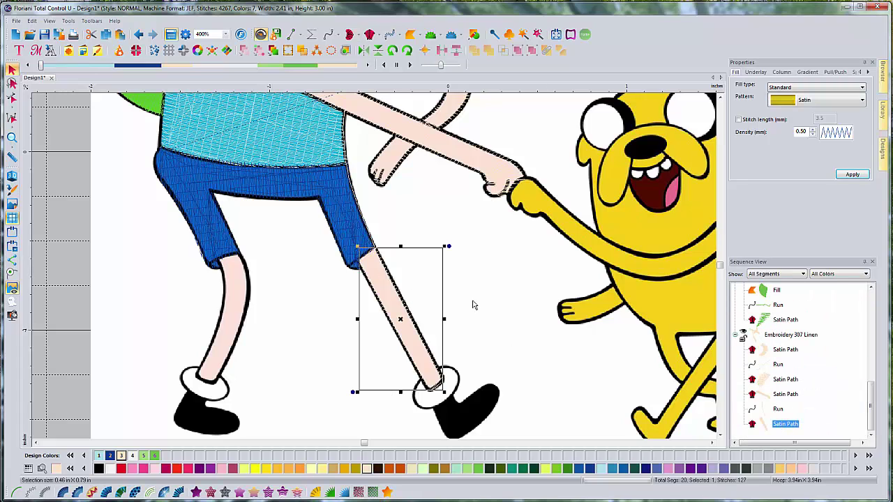
- Move the straight leg's exit point to the shorts cuff and draw a single run along the shorts' inner edges to the bent leg
{"action": "left_click", "coordinate": [11, 98]}
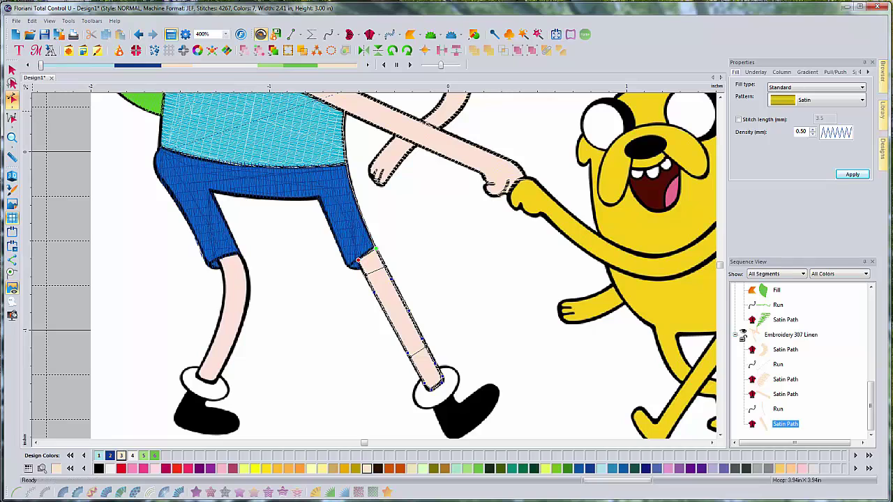
{"action": "left_click", "coordinate": [329, 34]}
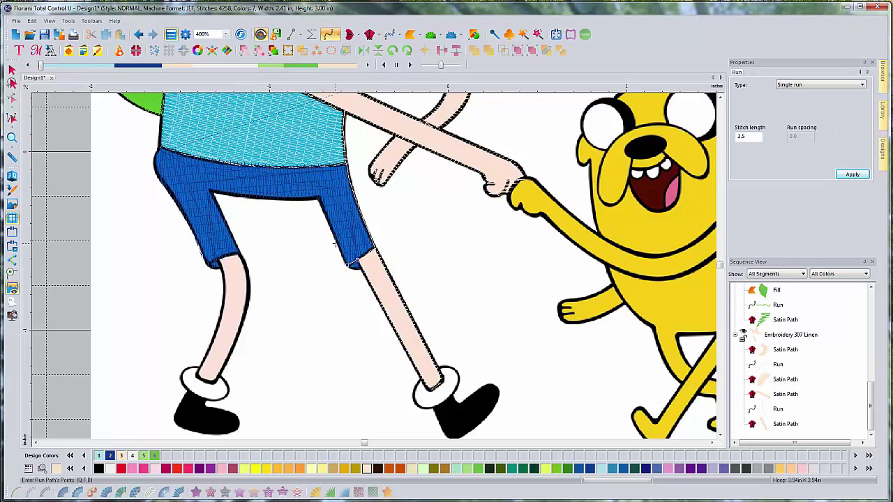
{"action": "left_click", "coordinate": [318, 196]}
{"action": "left_click", "coordinate": [268, 198]}
{"action": "left_click", "coordinate": [235, 193]}
{"action": "left_click", "coordinate": [210, 190]}
{"action": "left_click", "coordinate": [235, 244]}
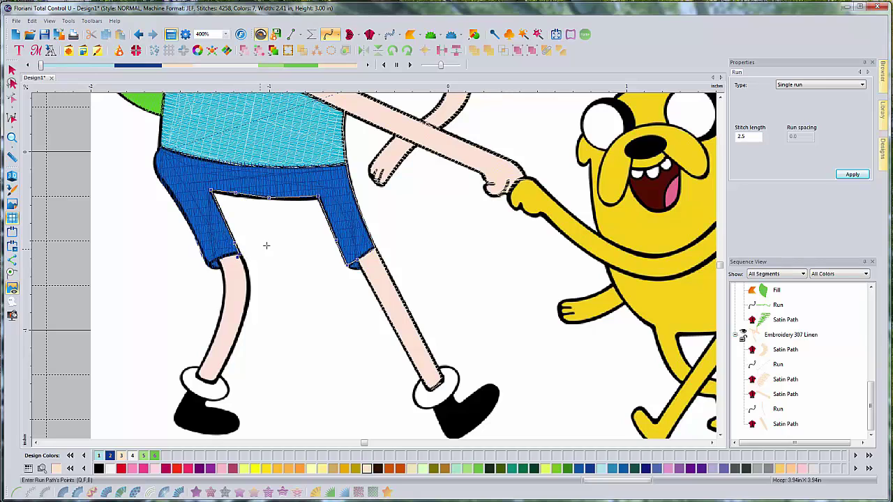
{"action": "key", "text": "Return"}
{"action": "key", "text": "Escape"}
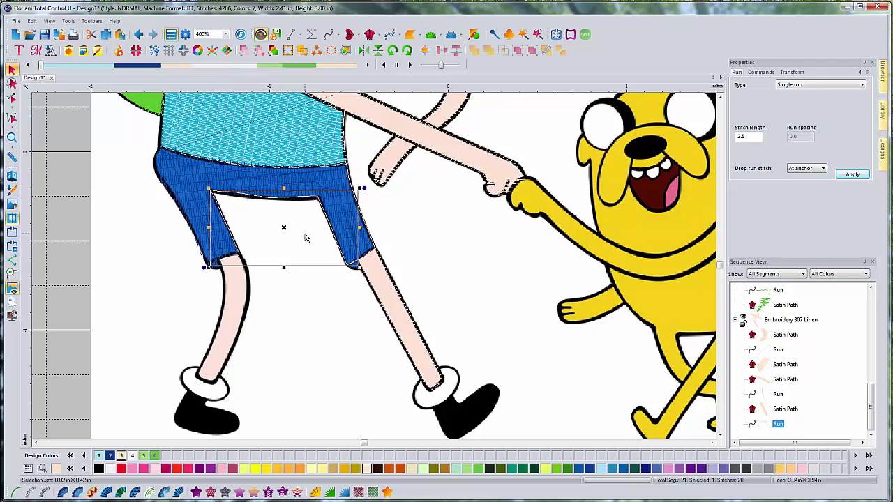
- Trace the bent leg as a satin path with three inclination lines across it, entry at the shorts cuff and exit at the sock
{"action": "left_click", "coordinate": [350, 34]}
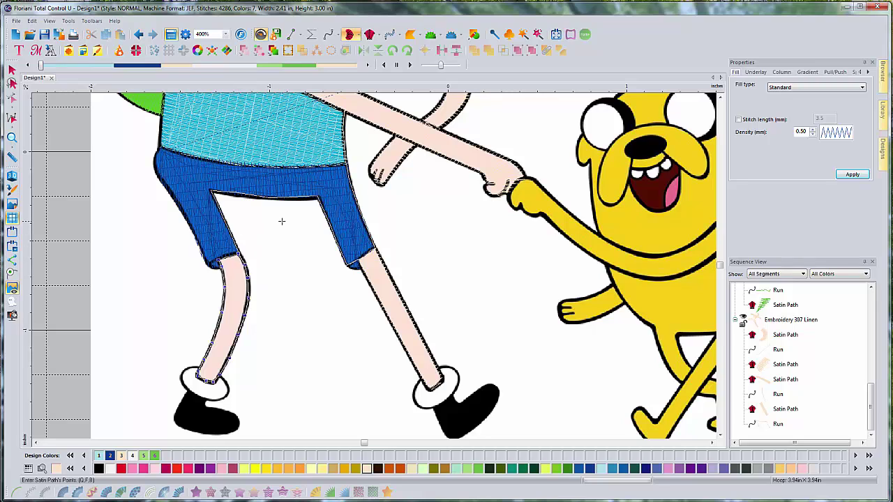
{"action": "key", "text": "Return"}
{"action": "left_click_drag", "start_coordinate": [222, 301], "coordinate": [248, 309]}
{"action": "left_click_drag", "start_coordinate": [210, 361], "coordinate": [225, 370]}
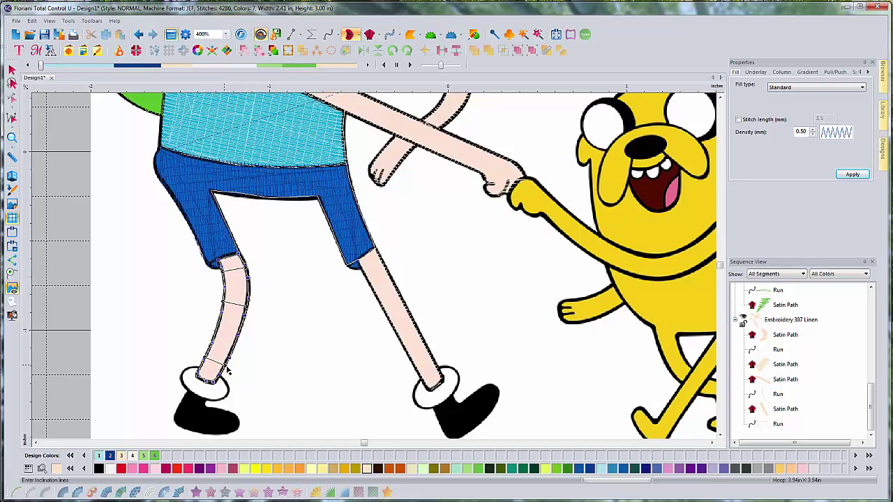
{"action": "key", "text": "Return"}
{"action": "left_click", "coordinate": [238, 256]}
{"action": "left_click", "coordinate": [216, 382]}
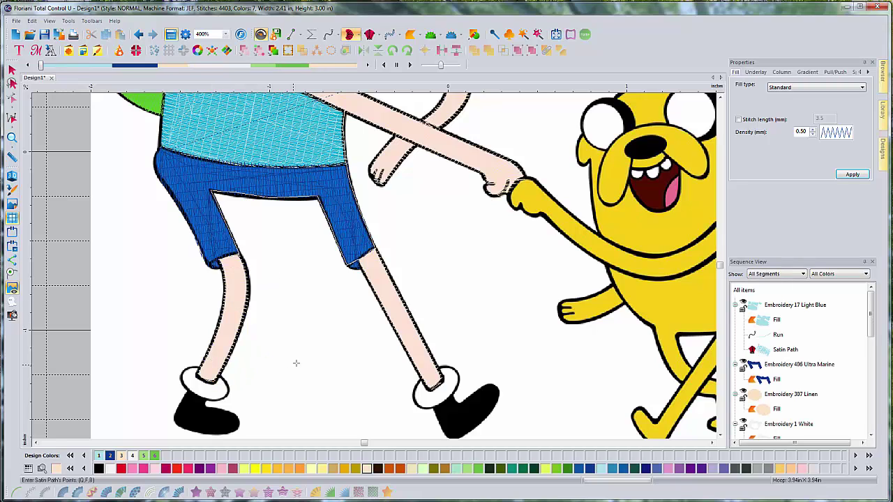
- Inspect both legs and the rest of the stitched figure in the 3D view, and return to the flat view
{"action": "left_click", "coordinate": [12, 176]}
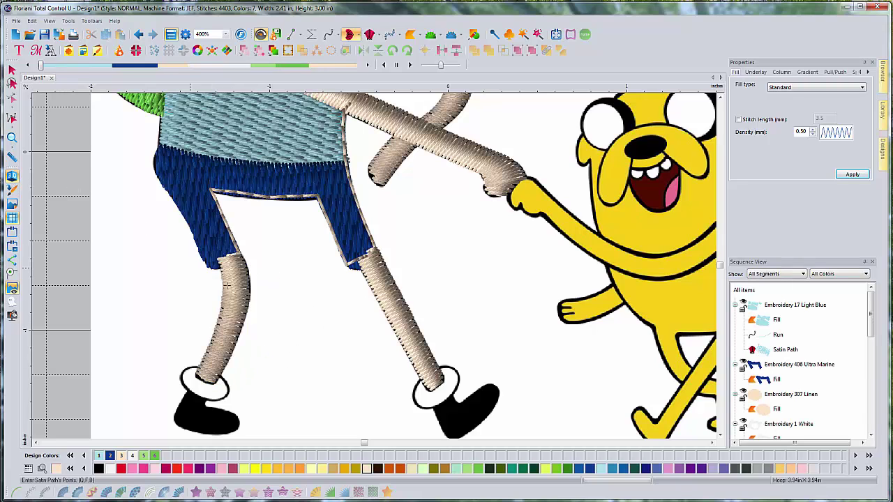
{"action": "scroll", "coordinate": [145, 264], "scroll_direction": "down", "scroll_amount": 1}
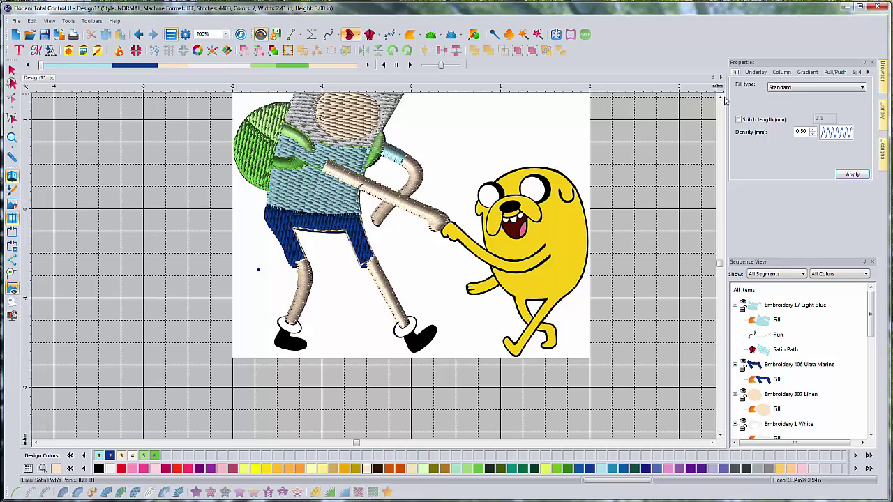
{"action": "left_click", "coordinate": [721, 97]}
{"action": "left_click", "coordinate": [721, 97]}
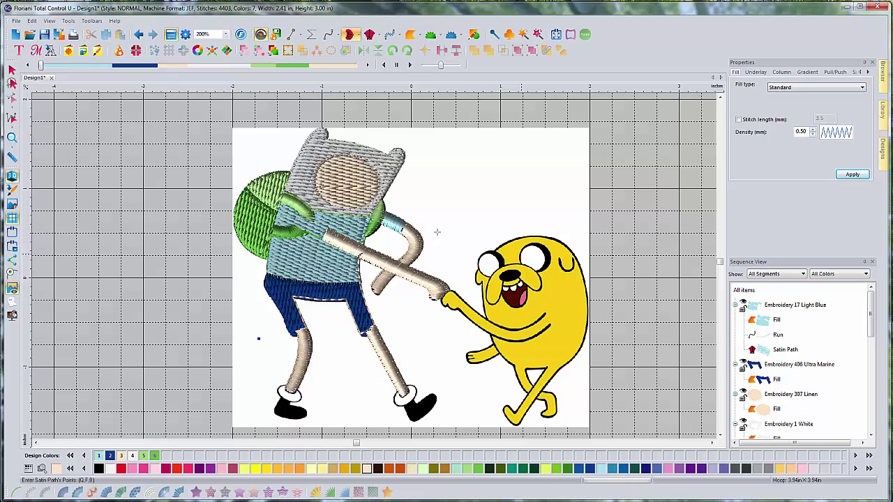
{"action": "left_click", "coordinate": [12, 176]}
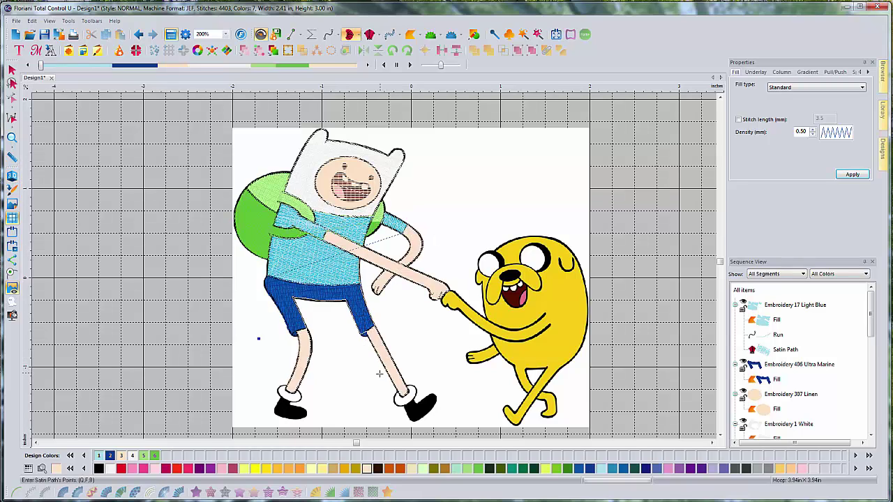
- Choose white thread and trace the outline of the straight leg's sock as a satin path
{"action": "left_click", "coordinate": [719, 436]}
{"action": "left_click", "coordinate": [720, 436]}
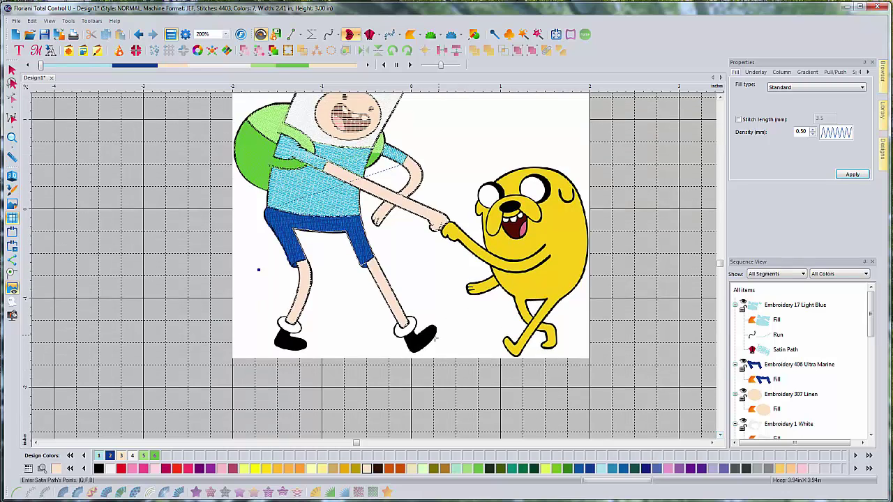
{"action": "scroll", "coordinate": [579, 395], "scroll_direction": "up", "scroll_amount": 1}
{"action": "left_click", "coordinate": [720, 436]}
{"action": "left_click", "coordinate": [719, 436]}
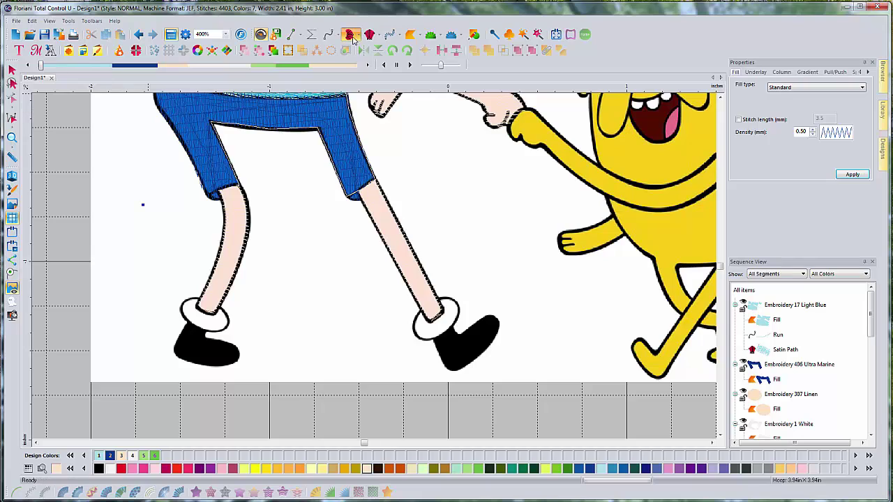
{"action": "left_click", "coordinate": [351, 35]}
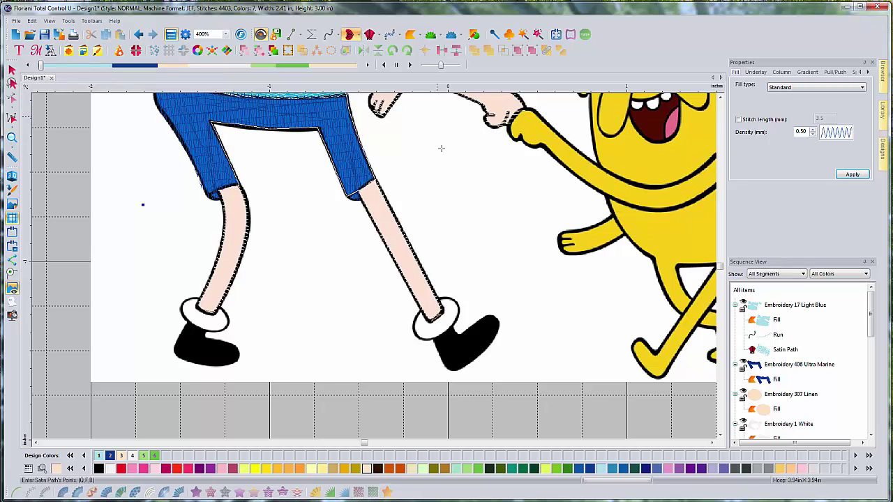
{"action": "left_click", "coordinate": [110, 468]}
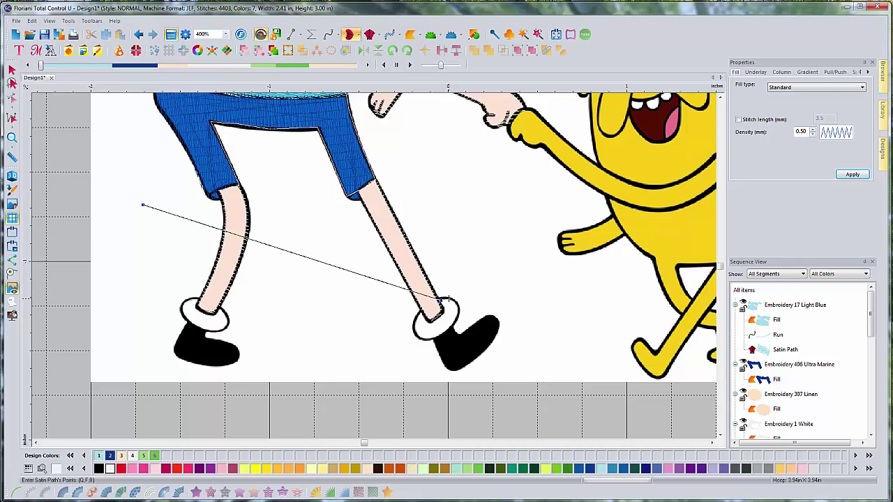
{"action": "key", "text": "Escape"}
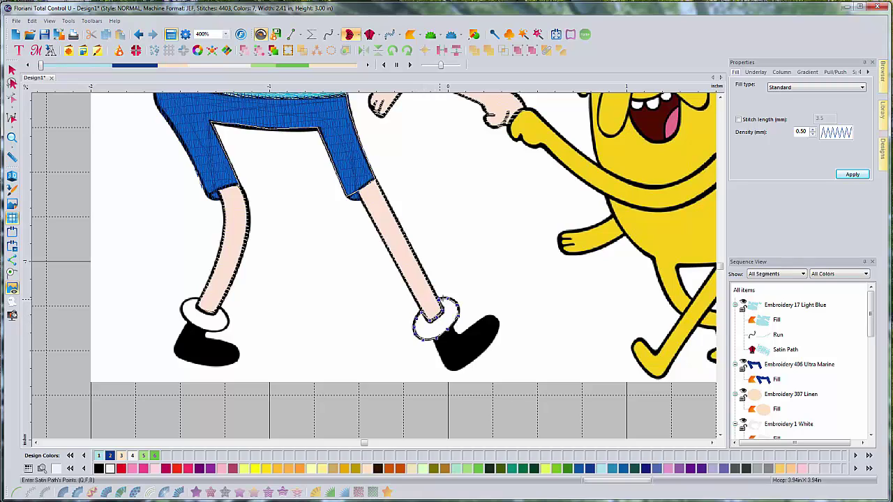
- Add inclination lines across the straight leg's sock and place its entry and exit points by the ankle to generate the white satin
{"action": "key", "text": "Return"}
{"action": "left_click", "coordinate": [456, 312]}
{"action": "left_click", "coordinate": [411, 327]}
{"action": "key", "text": "Return"}
{"action": "left_click", "coordinate": [439, 301]}
{"action": "left_click", "coordinate": [425, 314]}
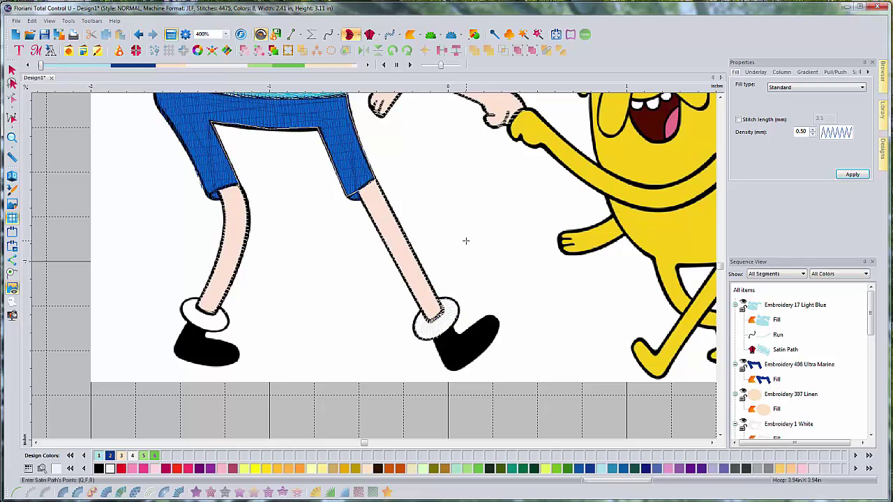
- Trace the bent leg's sock as a white satin path with inclination lines, placing its entry and exit points by the ankle
{"action": "key", "text": "Escape"}
{"action": "left_click", "coordinate": [11, 176]}
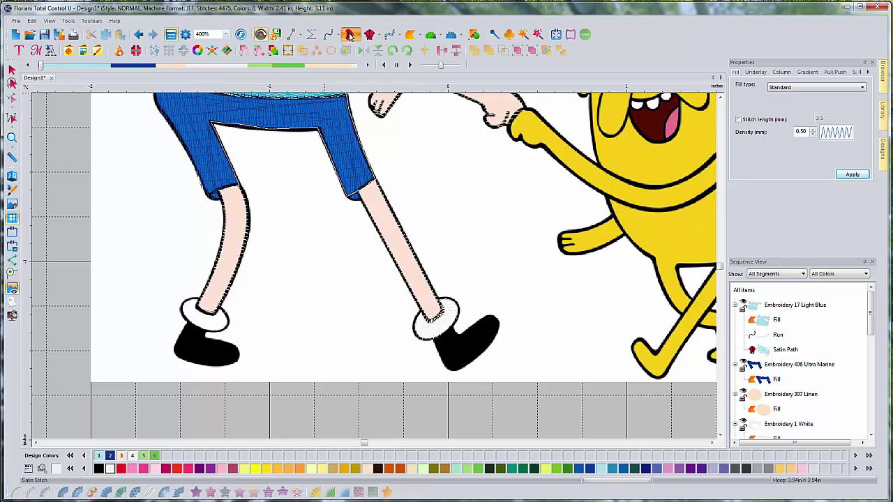
{"action": "left_click", "coordinate": [227, 317]}
{"action": "left_click", "coordinate": [216, 332]}
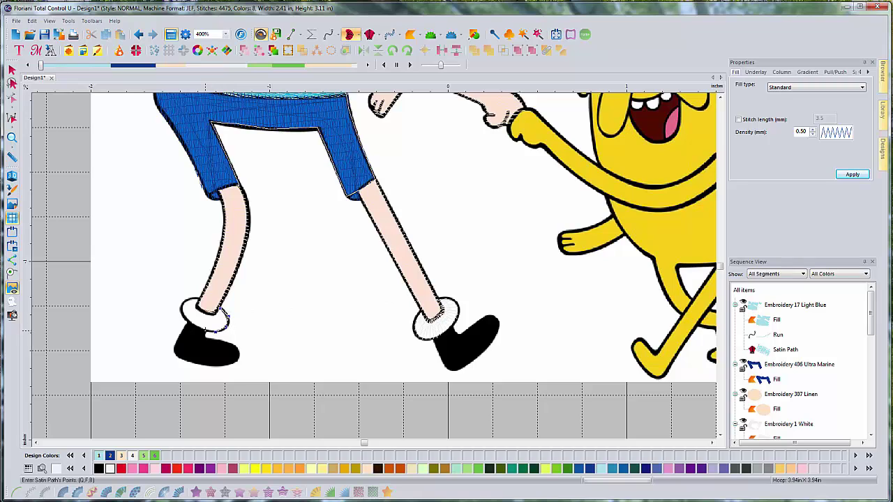
{"action": "left_click", "coordinate": [184, 317]}
{"action": "key", "text": "Return"}
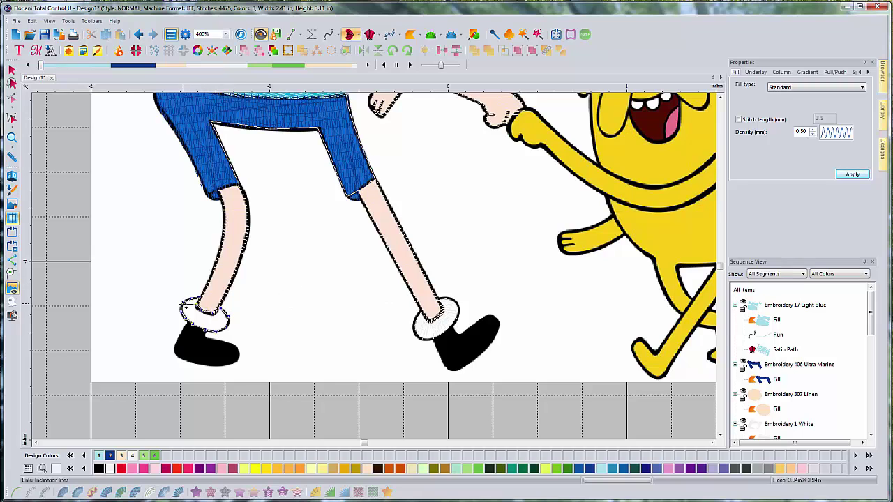
{"action": "left_click", "coordinate": [185, 308]}
{"action": "key", "text": "Return"}
{"action": "left_click", "coordinate": [202, 303]}
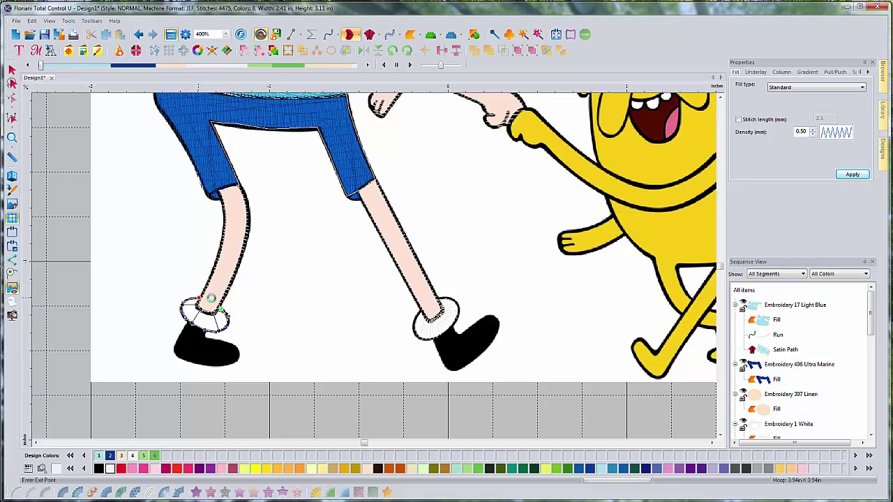
{"action": "left_click", "coordinate": [211, 298]}
- Inspect the socks and the whole stitched figure in the 3D view, and return to the flat view
{"action": "left_click", "coordinate": [12, 177]}
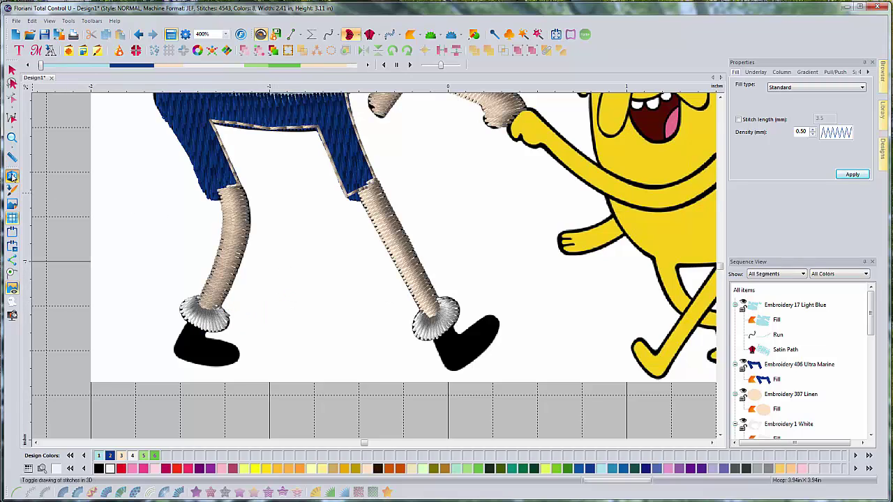
{"action": "left_click", "coordinate": [12, 177]}
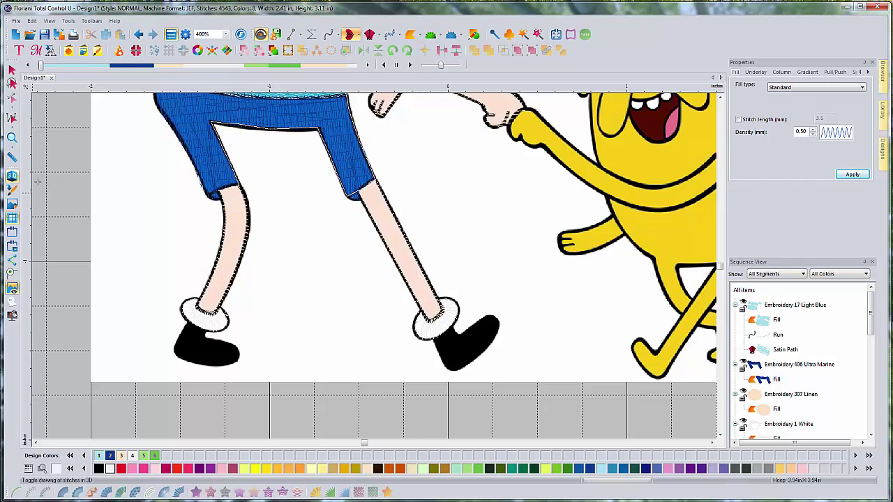
{"action": "scroll", "coordinate": [325, 241], "scroll_direction": "down", "scroll_amount": 1}
{"action": "left_click", "coordinate": [719, 94]}
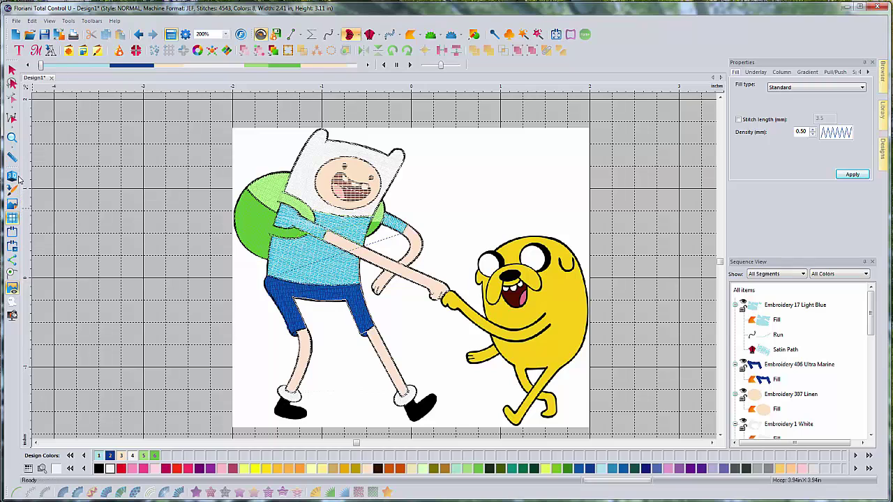
{"action": "left_click", "coordinate": [12, 177]}
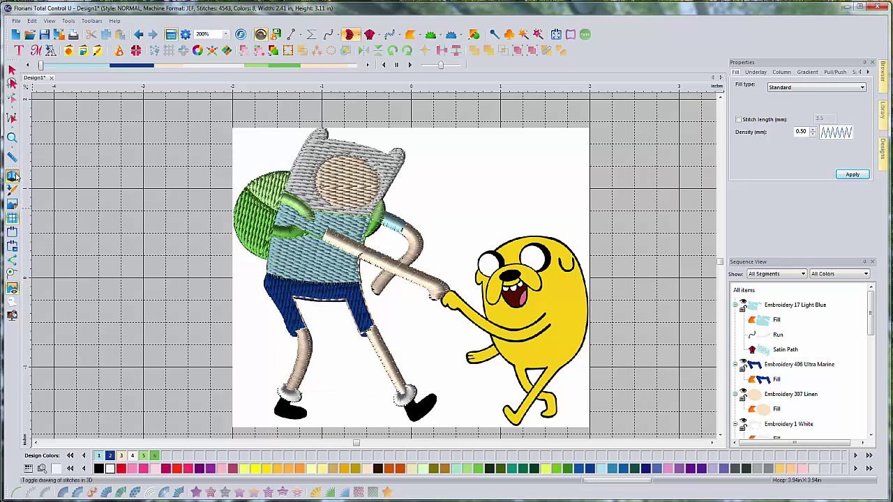
{"action": "left_click", "coordinate": [13, 176]}
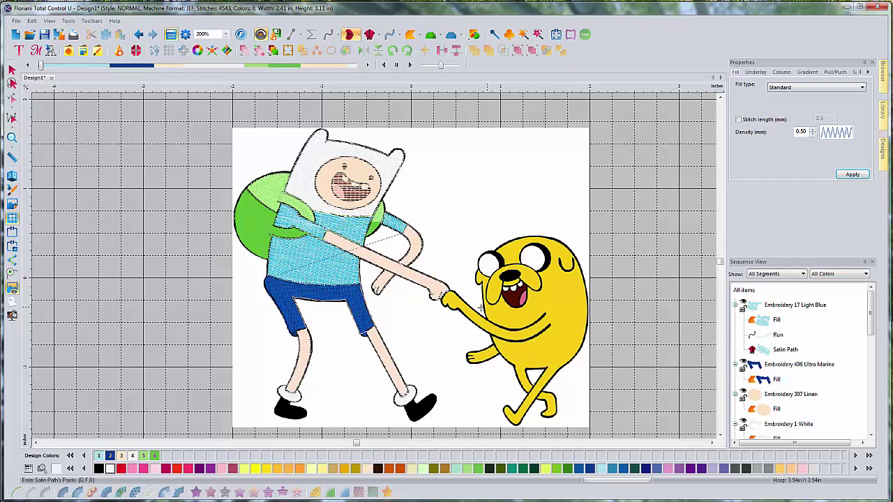
- Start a satin path on the yellow dog's outstretched arm, tracing its upper edge from the shoulder end to the fist
{"action": "key", "text": "plus"}
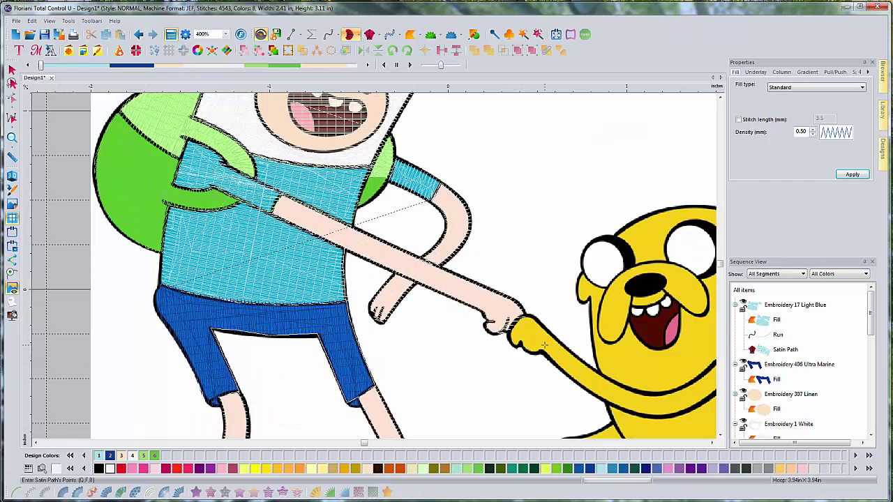
{"action": "key", "text": "Right"}
{"action": "key", "text": "Right"}
{"action": "key", "text": "Right"}
{"action": "key", "text": "Down"}
{"action": "key", "text": "Down"}
{"action": "key", "text": "Down"}
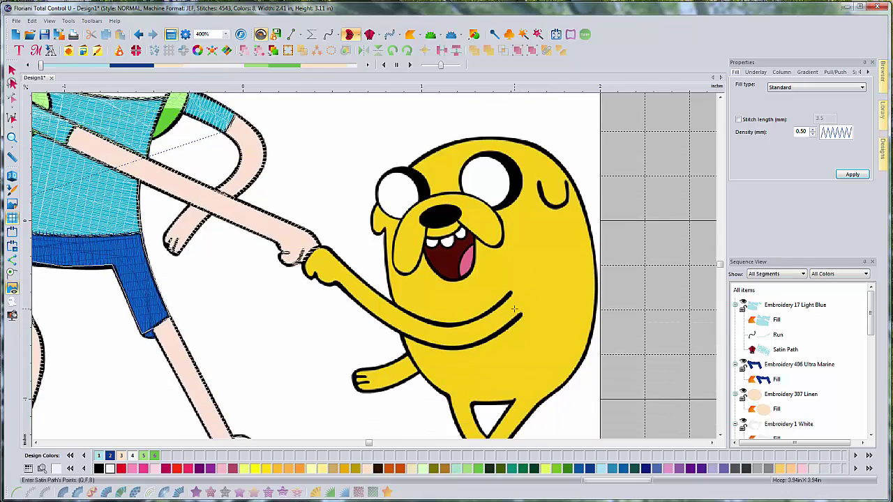
{"action": "key", "text": "Down"}
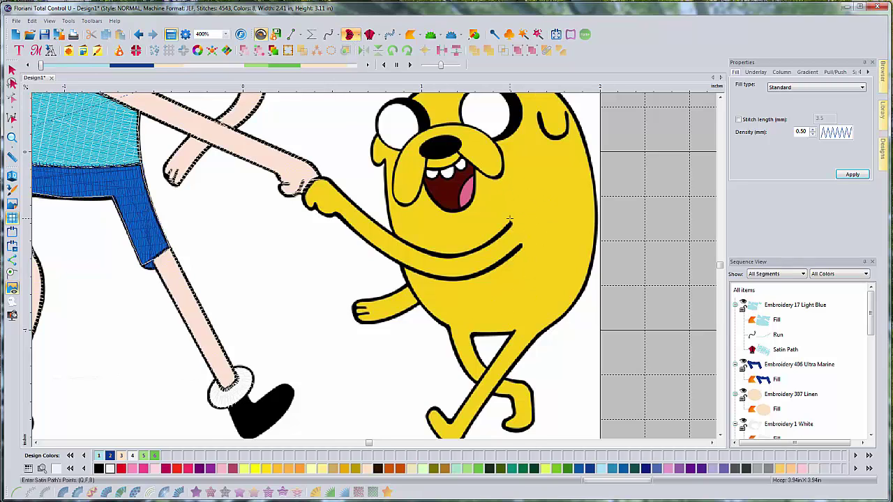
{"action": "key", "text": "Up"}
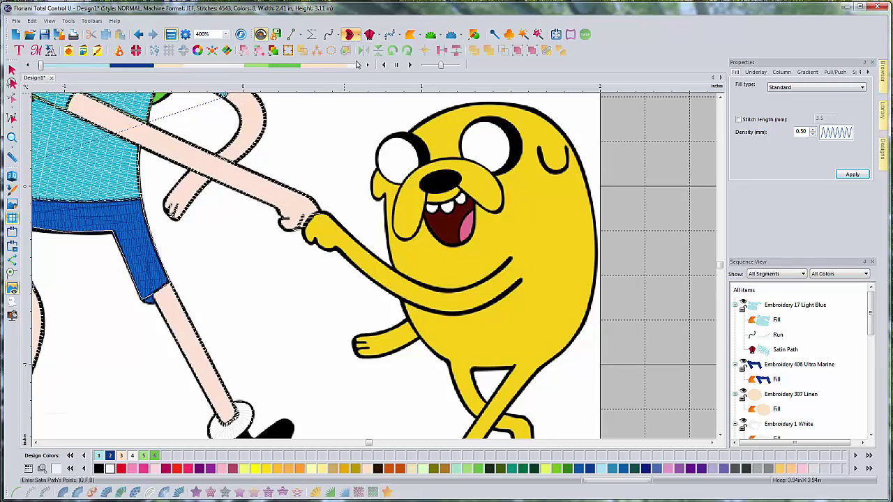
{"action": "left_click", "coordinate": [349, 37]}
{"action": "left_click", "coordinate": [516, 253]}
{"action": "left_click", "coordinate": [453, 290]}
{"action": "left_click", "coordinate": [430, 286]}
{"action": "left_click", "coordinate": [412, 280]}
{"action": "left_click", "coordinate": [380, 265]}
{"action": "left_click", "coordinate": [361, 244]}
{"action": "left_click", "coordinate": [324, 213]}
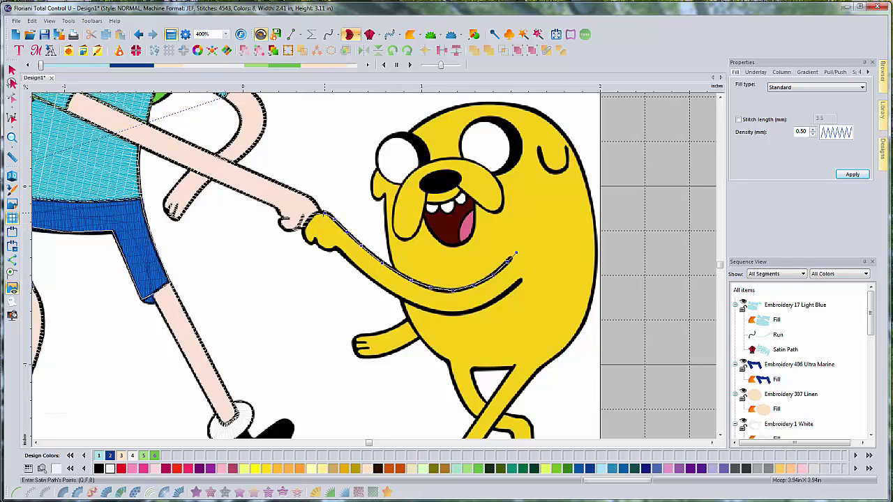
- Continue the satin outline around the dog's fist and along the arm's lower edge back to the shoulder end
{"action": "left_click", "coordinate": [310, 218]}
{"action": "left_click", "coordinate": [303, 229]}
{"action": "left_click", "coordinate": [307, 240]}
{"action": "left_click", "coordinate": [320, 247]}
{"action": "left_click", "coordinate": [333, 251]}
{"action": "left_click", "coordinate": [391, 293]}
{"action": "left_click", "coordinate": [416, 310]}
{"action": "left_click", "coordinate": [450, 316]}
{"action": "left_click", "coordinate": [474, 312]}
{"action": "left_click", "coordinate": [503, 296]}
{"action": "left_click", "coordinate": [522, 280]}
{"action": "left_click", "coordinate": [531, 268]}
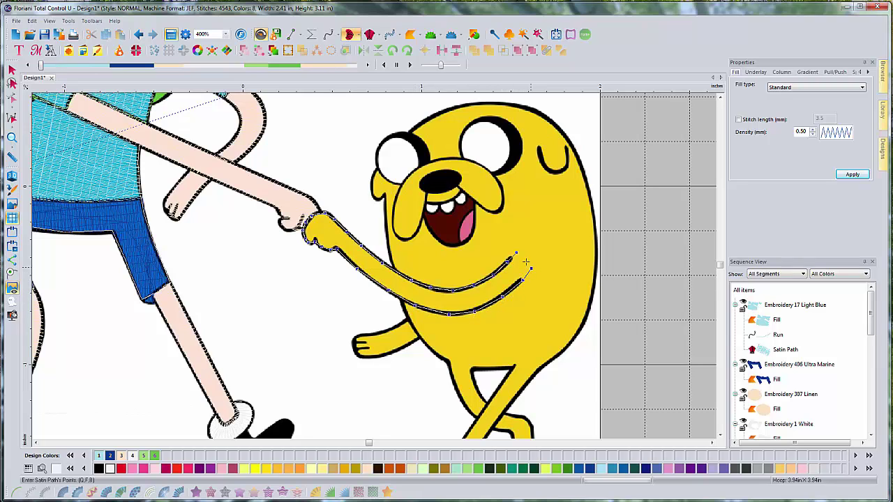
- Add inclination lines across the dog's arm from shoulder to fist, with the entry point at the fist and exit at the shoulder
{"action": "key", "text": "Return"}
{"action": "left_click", "coordinate": [499, 268]}
{"action": "left_click", "coordinate": [522, 286]}
{"action": "left_click", "coordinate": [468, 287]}
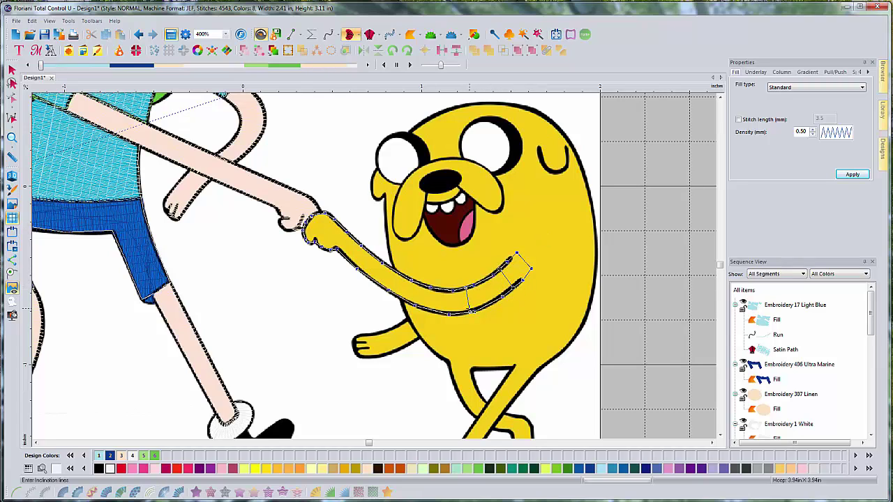
{"action": "left_click", "coordinate": [472, 311]}
{"action": "left_click", "coordinate": [416, 284]}
{"action": "left_click", "coordinate": [411, 299]}
{"action": "left_click", "coordinate": [370, 256]}
{"action": "left_click", "coordinate": [358, 268]}
{"action": "left_click", "coordinate": [349, 235]}
{"action": "left_click", "coordinate": [321, 221]}
{"action": "key", "text": "Return"}
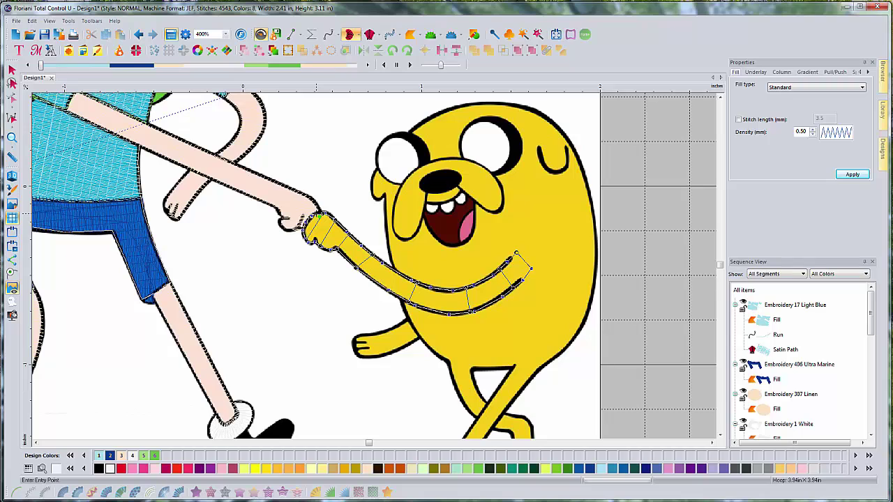
{"action": "left_click", "coordinate": [315, 216]}
{"action": "left_click", "coordinate": [517, 255]}
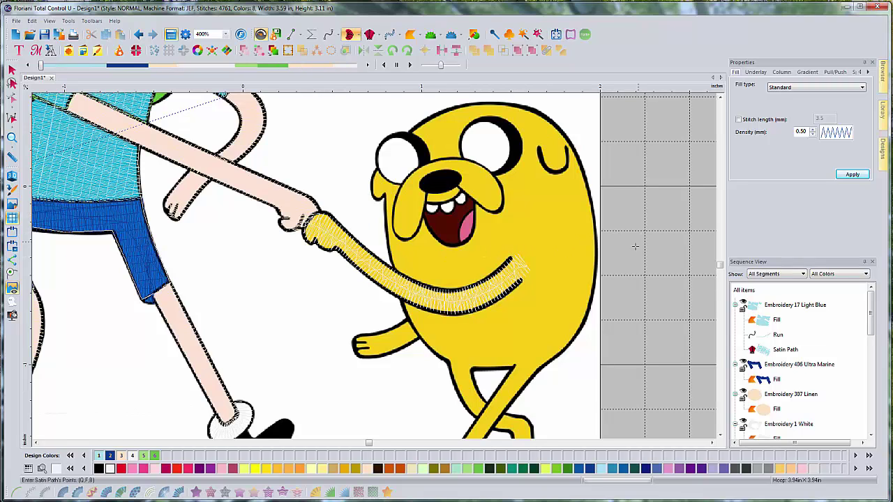
- Recolor the dog's arm satin path to yellow 205 Harvest and check it in the 3D view
{"action": "left_click_drag", "start_coordinate": [870, 314], "coordinate": [870, 419]}
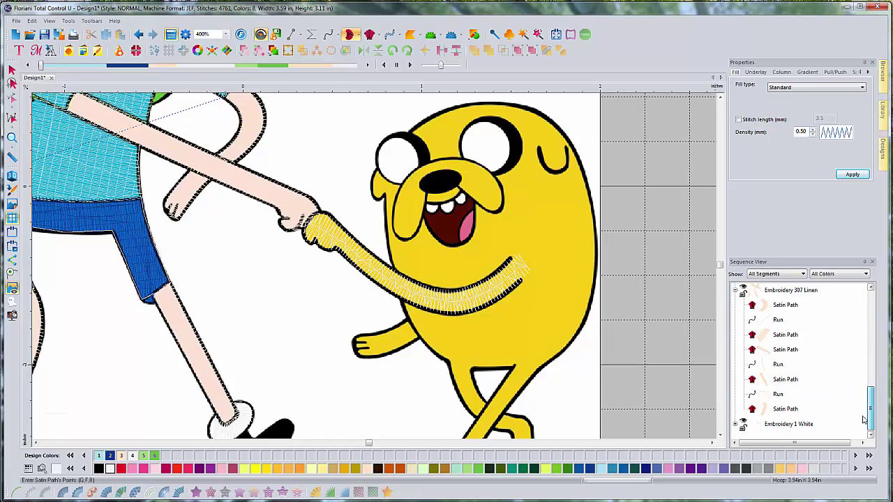
{"action": "left_click", "coordinate": [791, 423]}
{"action": "left_click", "coordinate": [735, 424]}
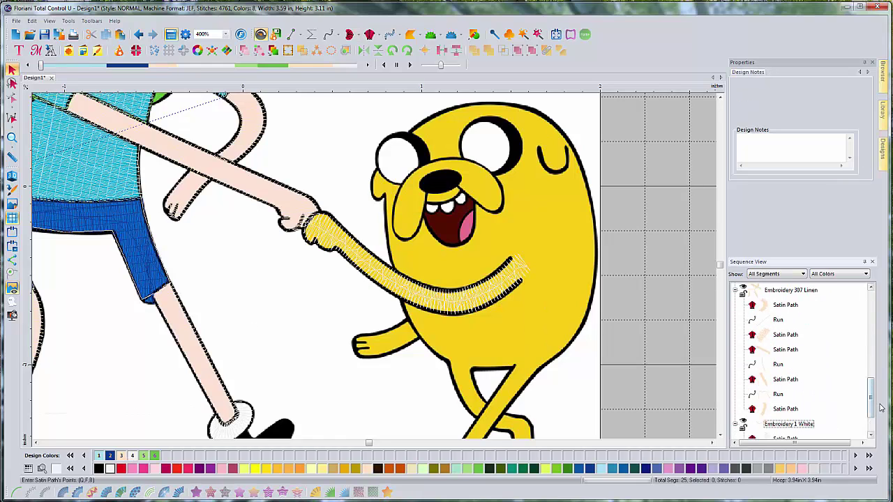
{"action": "scroll", "coordinate": [871, 424], "scroll_direction": "down", "scroll_amount": 1}
{"action": "left_click", "coordinate": [795, 424]}
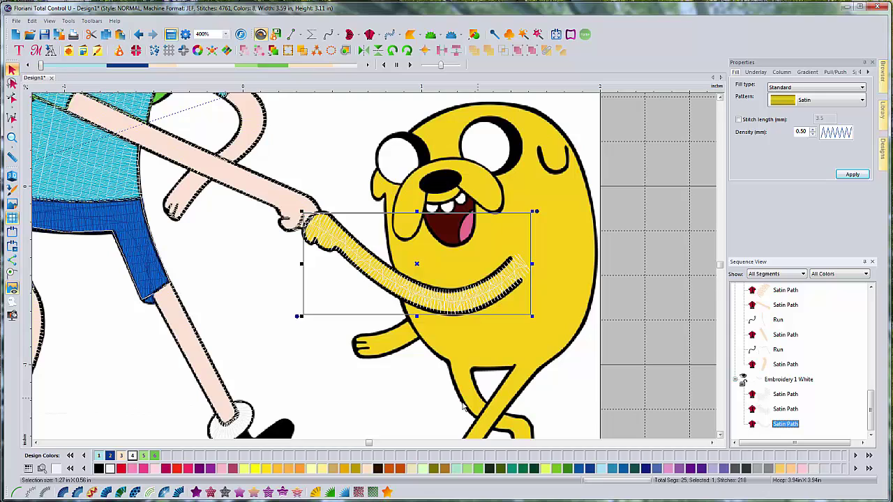
{"action": "left_click", "coordinate": [266, 468]}
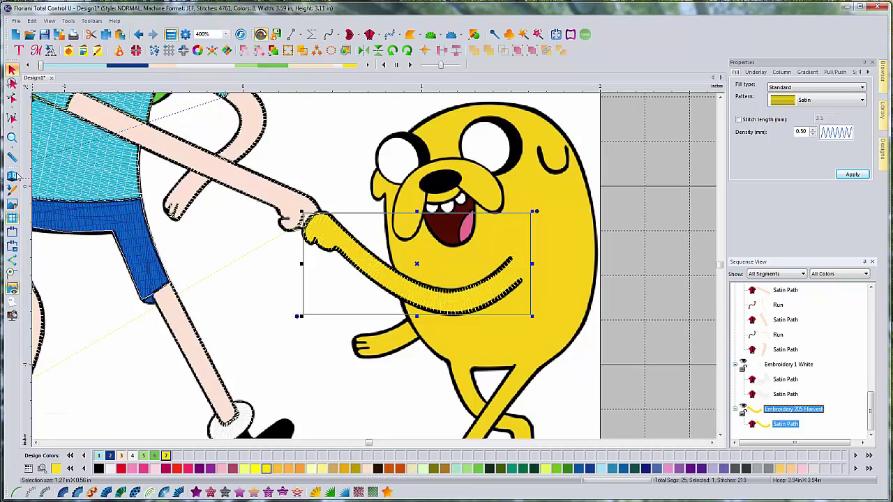
{"action": "left_click", "coordinate": [11, 176]}
{"action": "left_click", "coordinate": [12, 176]}
- Start a complex fill for the dog's body, tracing its outline around both eyes, the muzzle and the mouth
{"action": "left_click", "coordinate": [410, 35]}
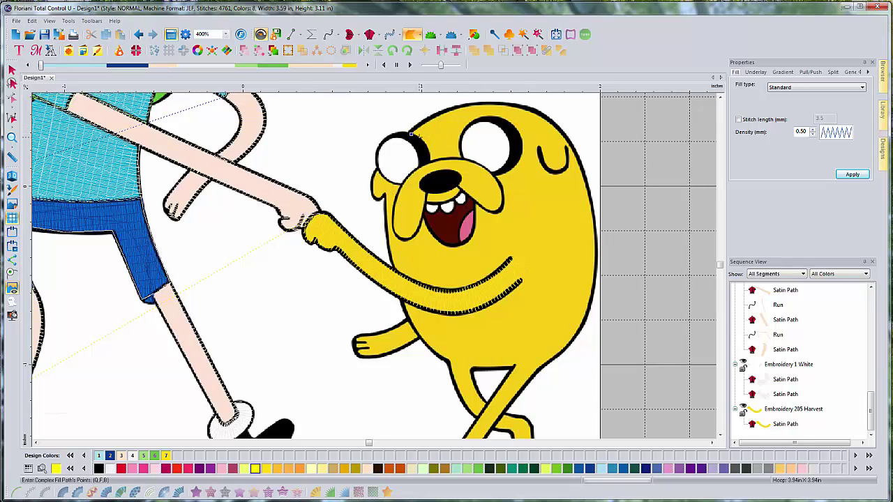
{"action": "left_click", "coordinate": [423, 139]}
{"action": "left_click", "coordinate": [427, 152]}
{"action": "left_click", "coordinate": [461, 159]}
{"action": "left_click", "coordinate": [466, 126]}
{"action": "left_click", "coordinate": [497, 117]}
{"action": "left_click", "coordinate": [515, 126]}
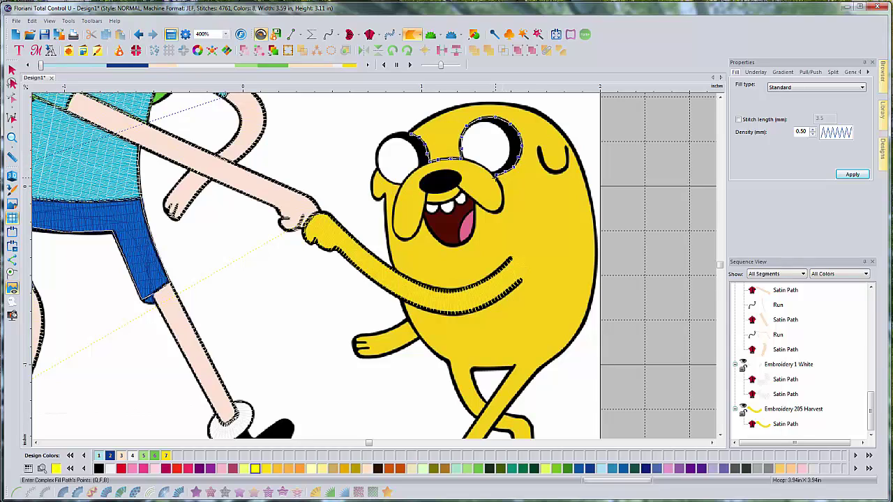
{"action": "left_click", "coordinate": [497, 178]}
{"action": "left_click", "coordinate": [500, 210]}
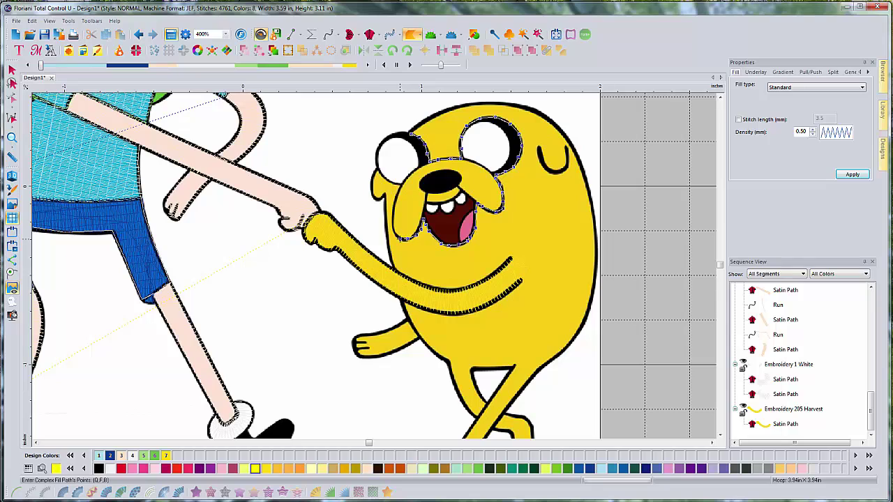
- Continue the body fill outline past the near ear, around the outstretched arm and down the belly to the legs
{"action": "left_click", "coordinate": [400, 239]}
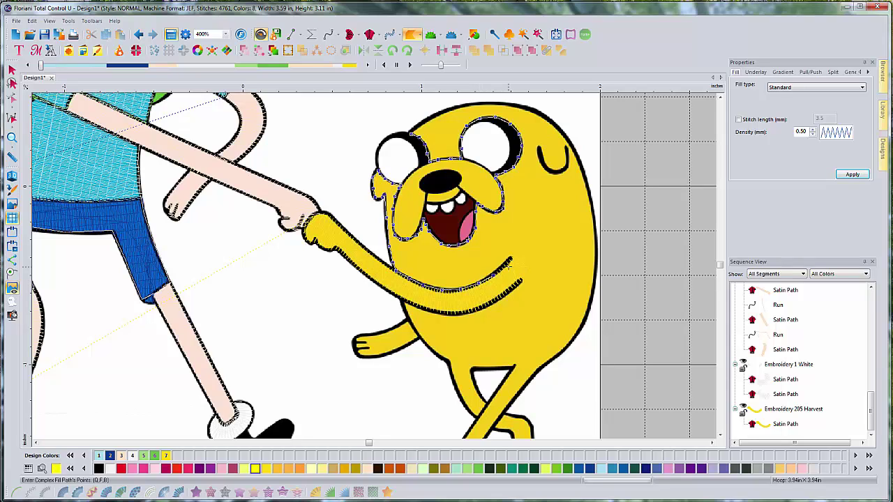
{"action": "left_click", "coordinate": [513, 257]}
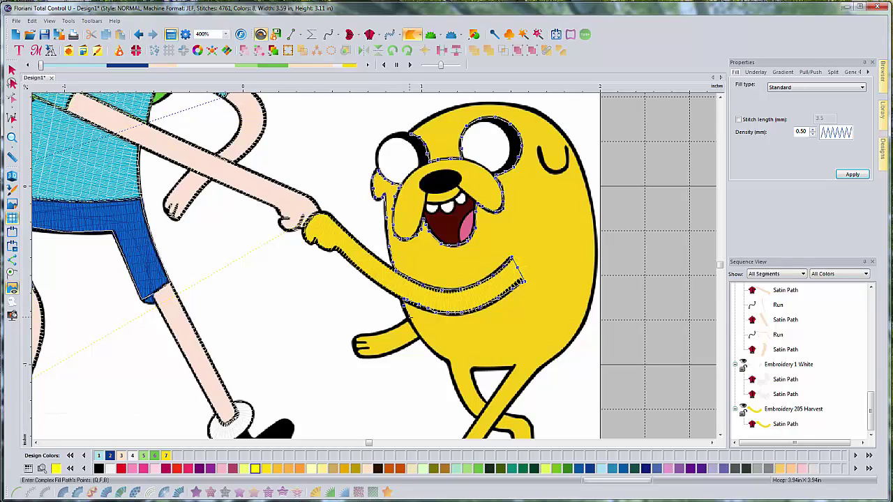
{"action": "left_click", "coordinate": [422, 337]}
{"action": "left_click", "coordinate": [431, 348]}
{"action": "left_click", "coordinate": [446, 359]}
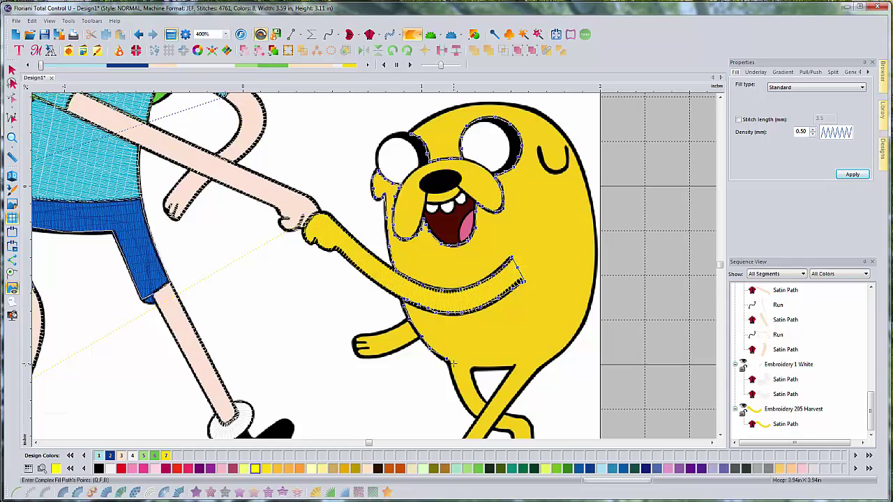
- Complete the body fill outline across the tops of the legs, up the back and over the head to the eye
{"action": "left_click", "coordinate": [489, 358]}
{"action": "scroll", "coordinate": [536, 348], "scroll_direction": "down", "scroll_amount": 3}
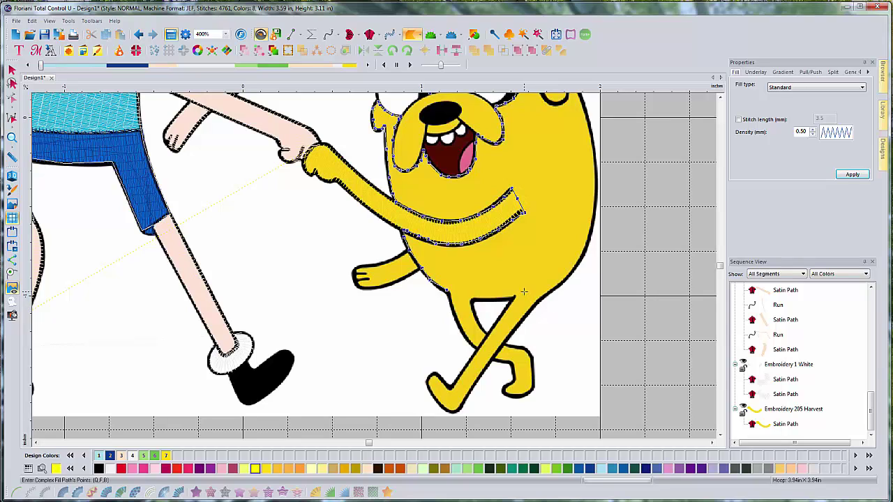
{"action": "left_click", "coordinate": [454, 296]}
{"action": "left_click", "coordinate": [471, 300]}
{"action": "left_click", "coordinate": [517, 298]}
{"action": "left_click", "coordinate": [536, 299]}
{"action": "left_click", "coordinate": [551, 295]}
{"action": "left_click", "coordinate": [571, 277]}
{"action": "scroll", "coordinate": [608, 232], "scroll_direction": "up", "scroll_amount": 1}
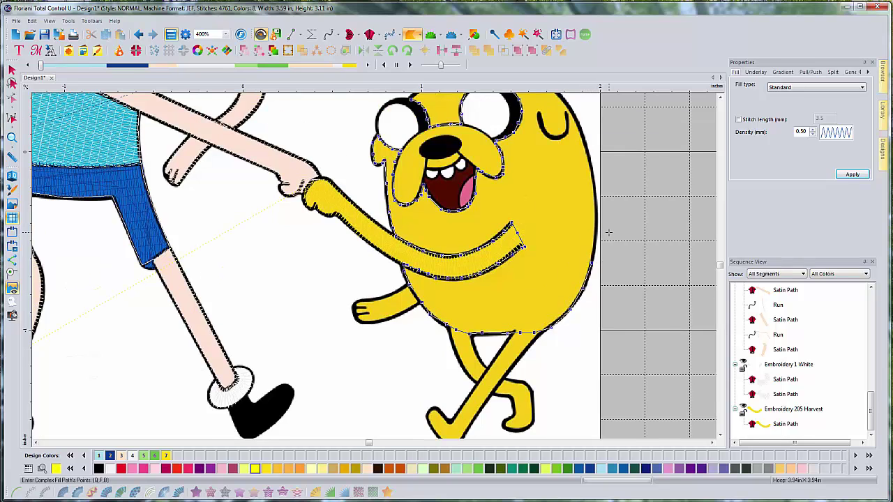
{"action": "scroll", "coordinate": [608, 232], "scroll_direction": "up", "scroll_amount": 1}
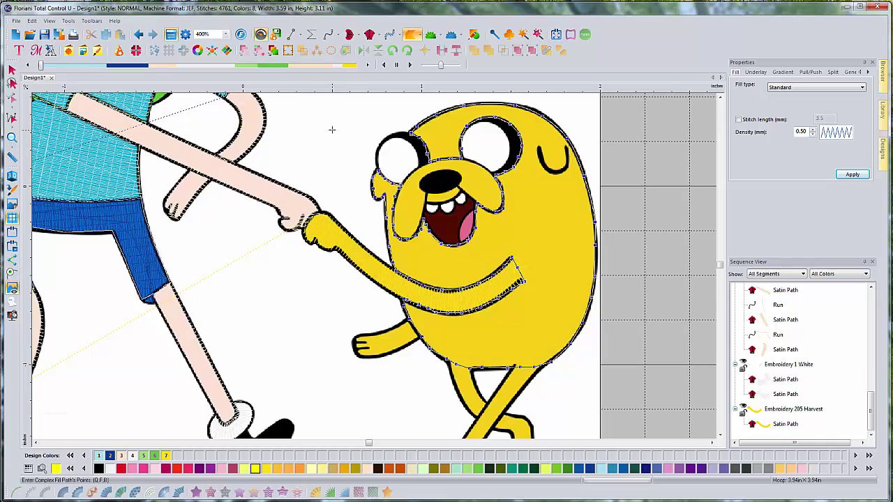
- Set a diagonal inclination line across the dog's body, place entry at the arm's end and exit by the eye, and preview in 3D
{"action": "key", "text": "Return"}
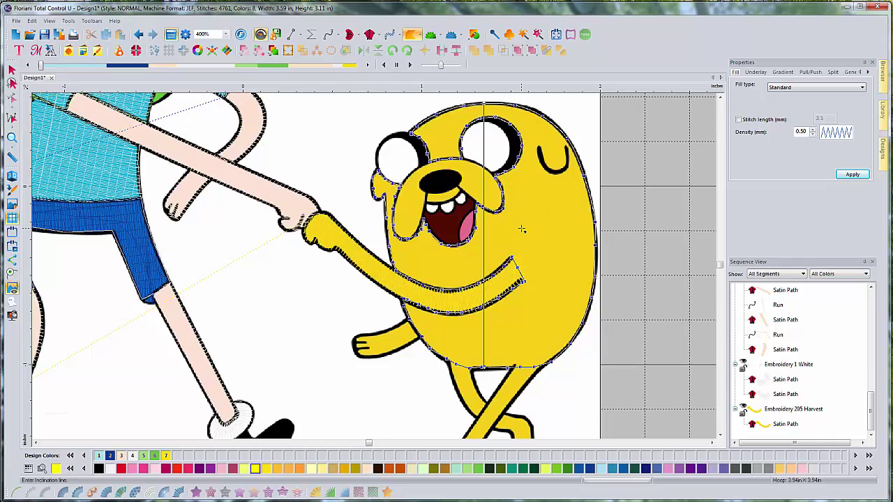
{"action": "left_click", "coordinate": [592, 213]}
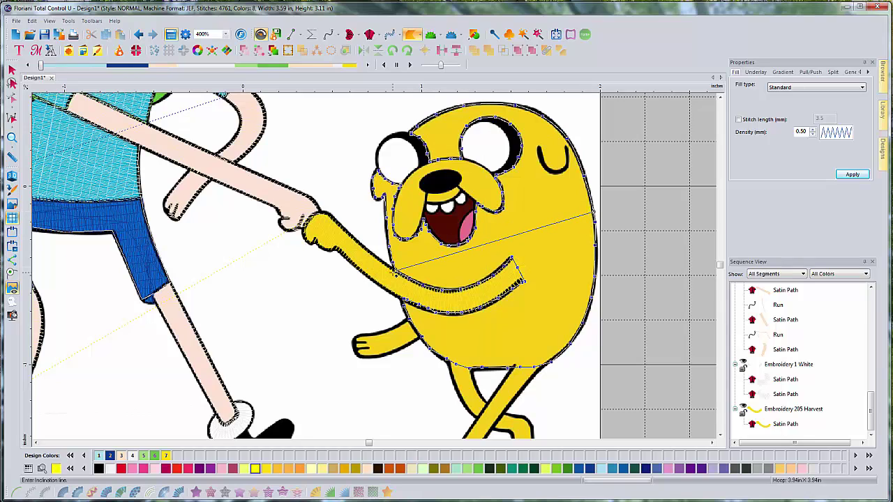
{"action": "left_click", "coordinate": [394, 272]}
{"action": "left_click", "coordinate": [517, 258]}
{"action": "left_click", "coordinate": [414, 128]}
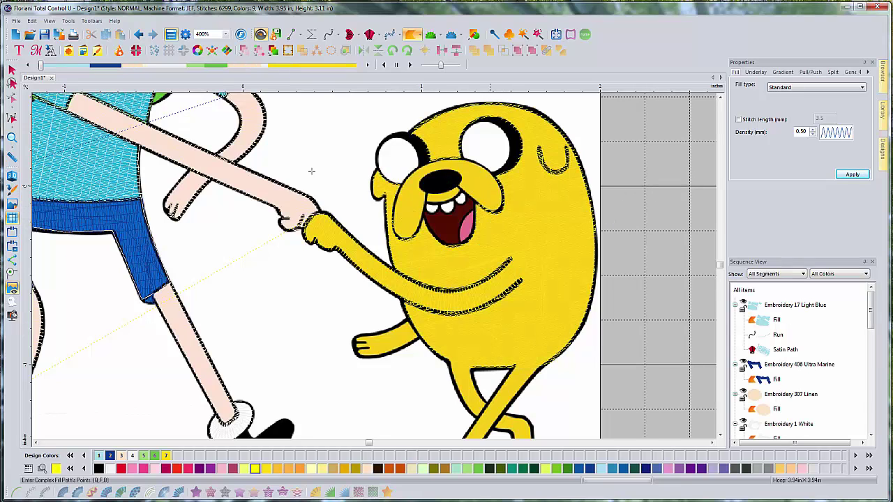
{"action": "left_click", "coordinate": [12, 176]}
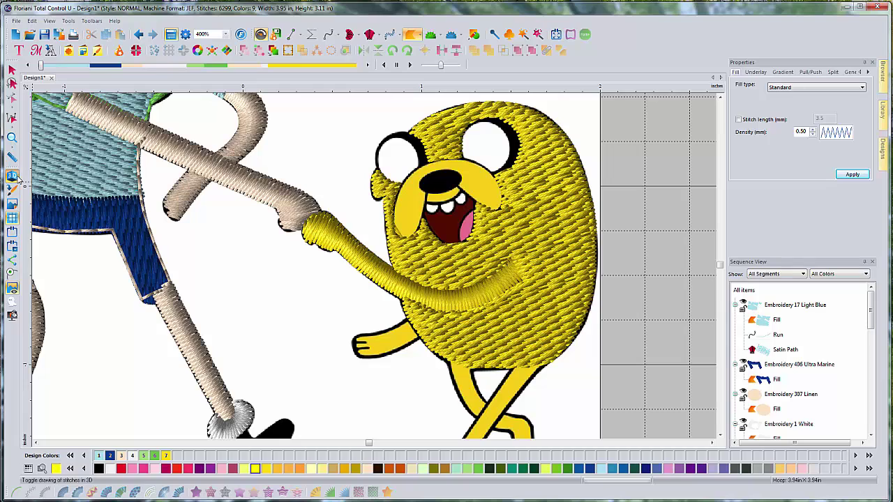
- Reshape the dog's body fill by adjusting its outline points along the underside of the outstretched arm near the belly edge
{"action": "left_click", "coordinate": [12, 189]}
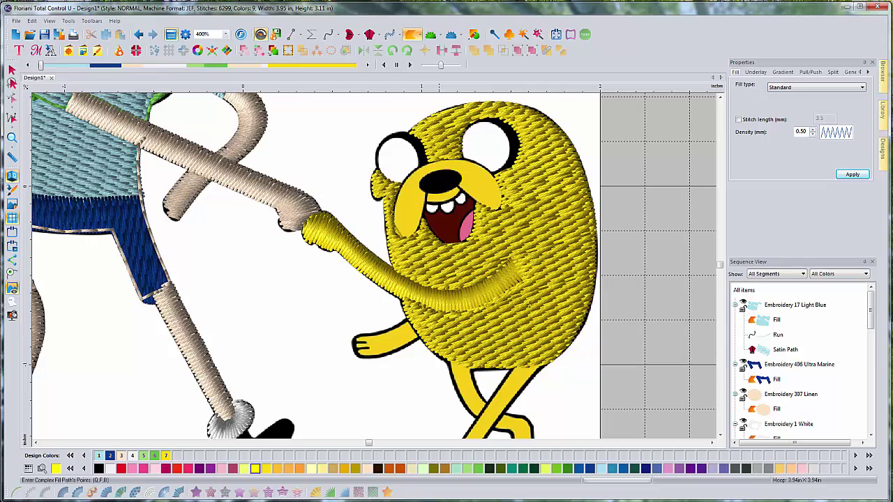
{"action": "left_click_drag", "start_coordinate": [871, 310], "coordinate": [887, 427]}
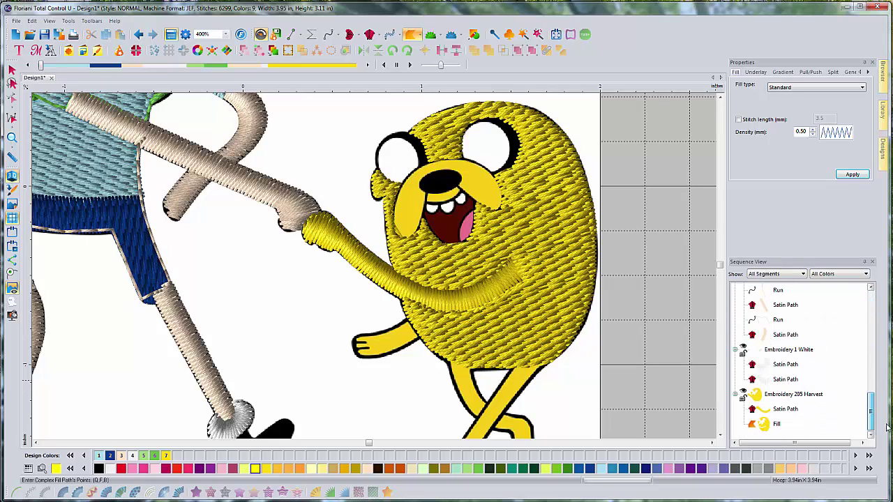
{"action": "left_click", "coordinate": [777, 424]}
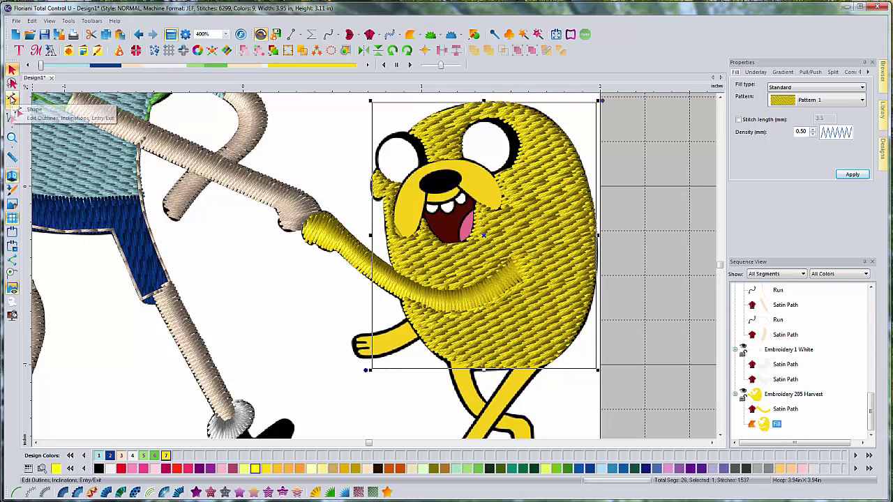
{"action": "left_click", "coordinate": [12, 100]}
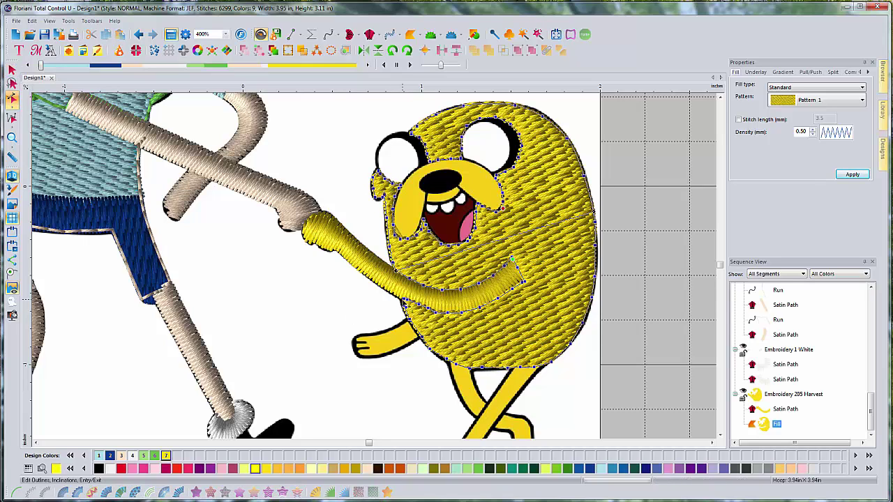
{"action": "scroll", "coordinate": [405, 318], "scroll_direction": "up", "scroll_amount": 1}
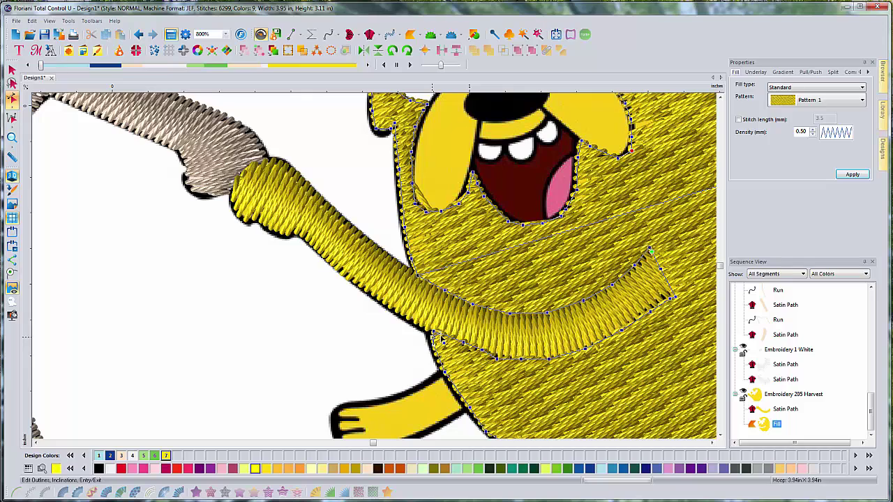
{"action": "left_click", "coordinate": [466, 348]}
{"action": "left_click", "coordinate": [481, 355]}
{"action": "right_click", "coordinate": [559, 357]}
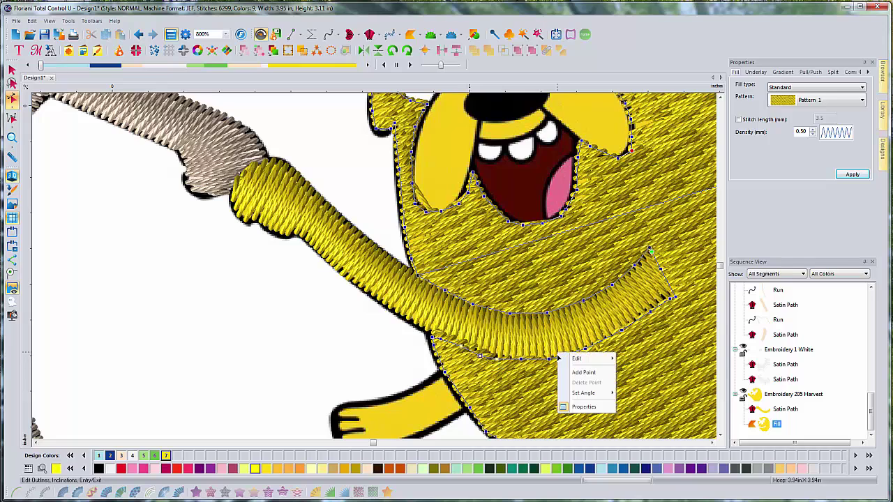
{"action": "left_click", "coordinate": [330, 361]}
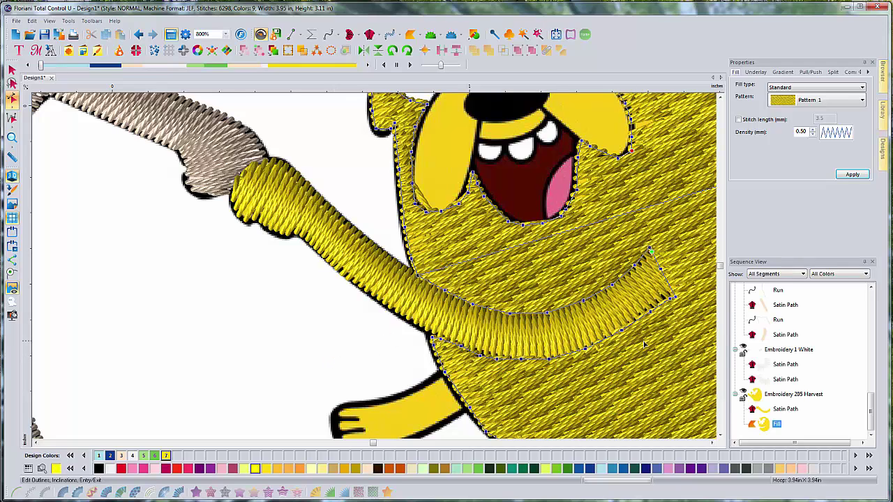
{"action": "key", "text": "Escape"}
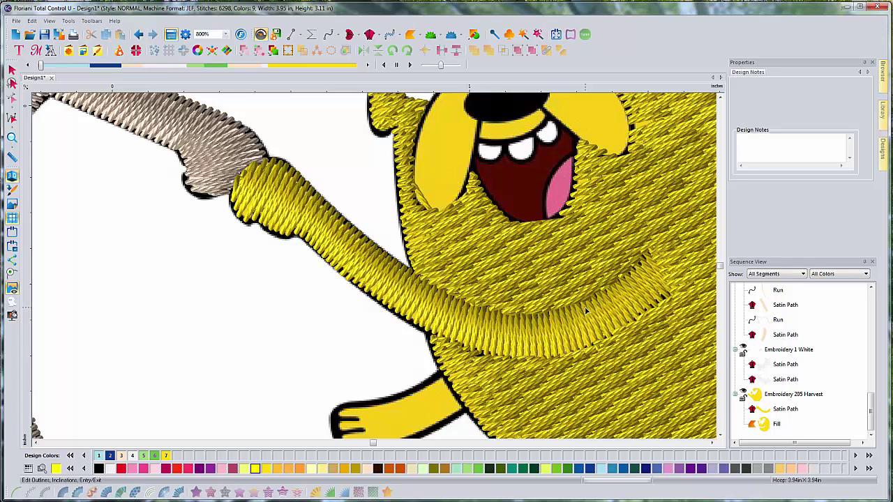
- Draw a single run with 2.5 stitch length from the outstretched arm's end, through the body below that arm, to the lower arm
{"action": "scroll", "coordinate": [586, 311], "scroll_direction": "down", "scroll_amount": 1}
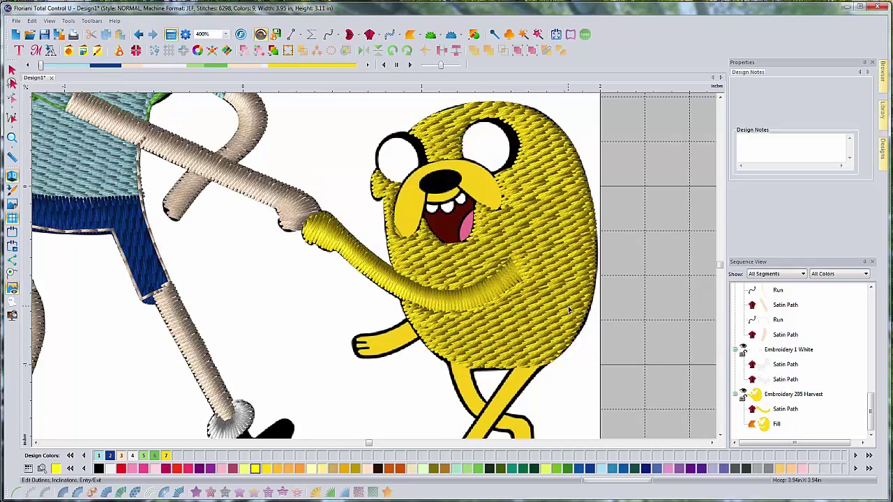
{"action": "scroll", "coordinate": [525, 288], "scroll_direction": "down", "scroll_amount": 1}
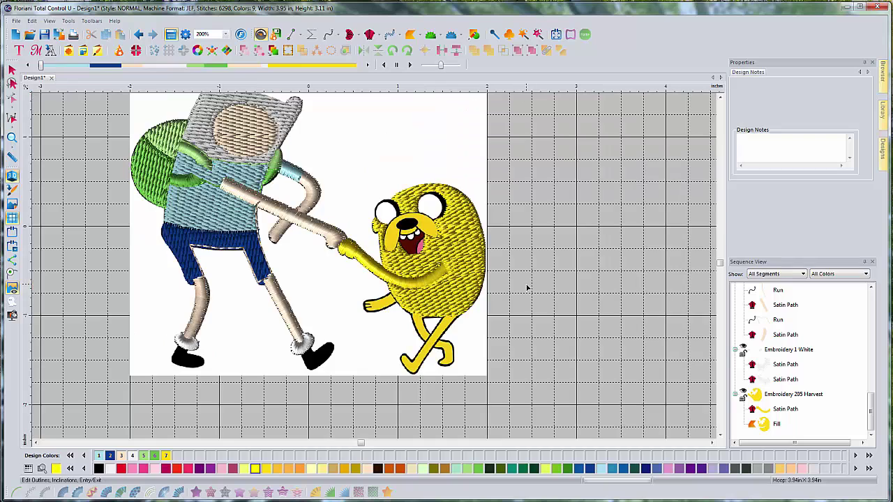
{"action": "scroll", "coordinate": [448, 272], "scroll_direction": "up", "scroll_amount": 1}
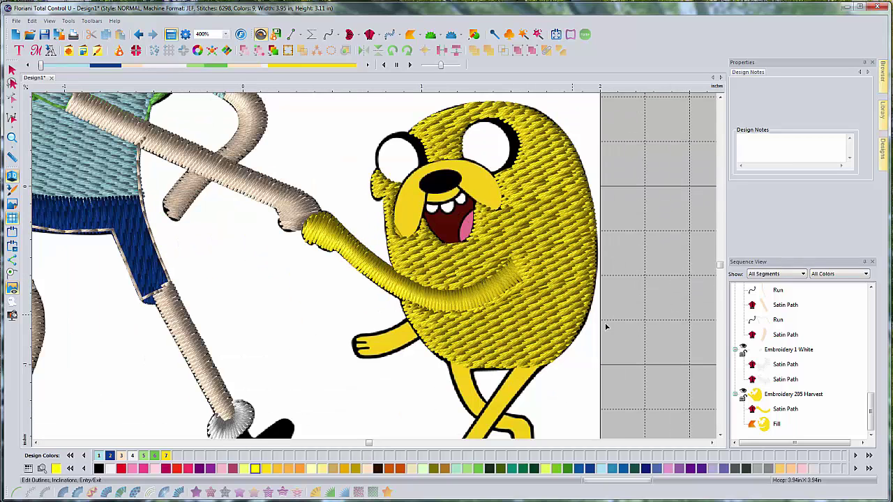
{"action": "left_click", "coordinate": [721, 436]}
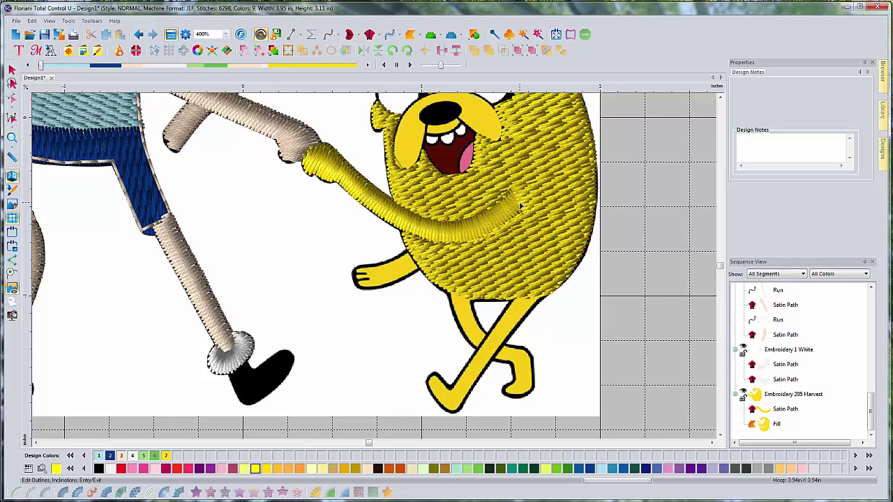
{"action": "left_click", "coordinate": [328, 35]}
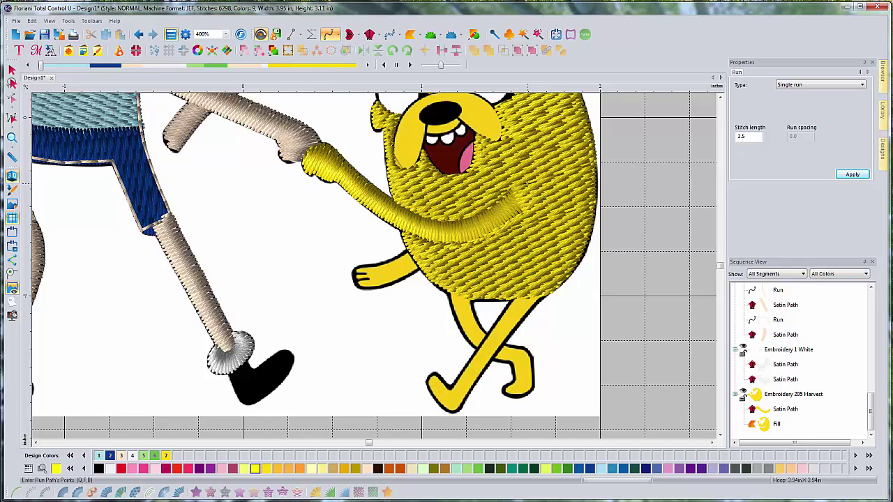
{"action": "left_click", "coordinate": [545, 204]}
{"action": "left_click", "coordinate": [540, 223]}
{"action": "left_click", "coordinate": [485, 250]}
{"action": "left_click", "coordinate": [449, 254]}
{"action": "left_click", "coordinate": [419, 252]}
{"action": "key", "text": "Return"}
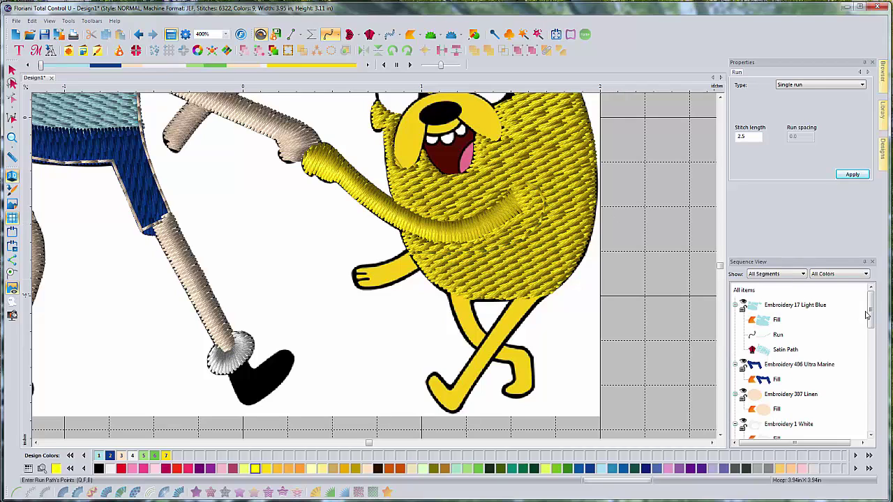
- Move the new run between the outstretched arm's satin path and the body fill in the sequence, and check the order
{"action": "scroll", "coordinate": [809, 391], "scroll_direction": "down", "scroll_amount": 6}
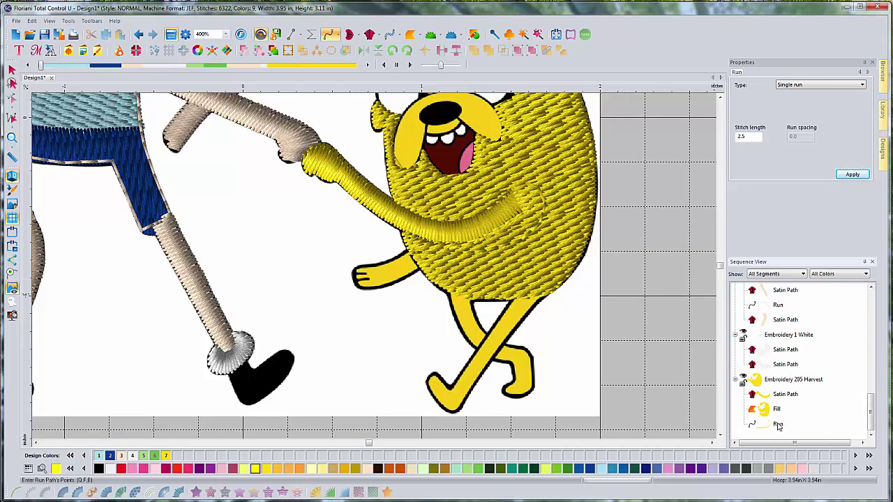
{"action": "left_click", "coordinate": [778, 425]}
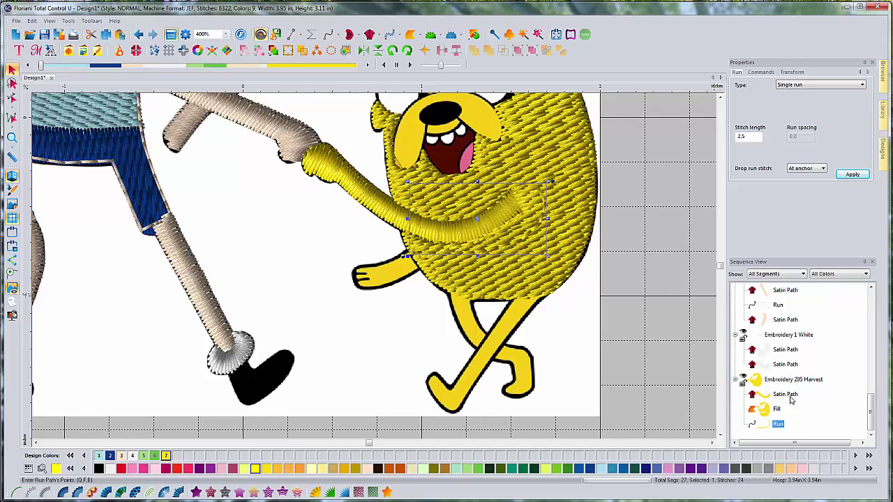
{"action": "left_click_drag", "start_coordinate": [778, 423], "coordinate": [785, 398]}
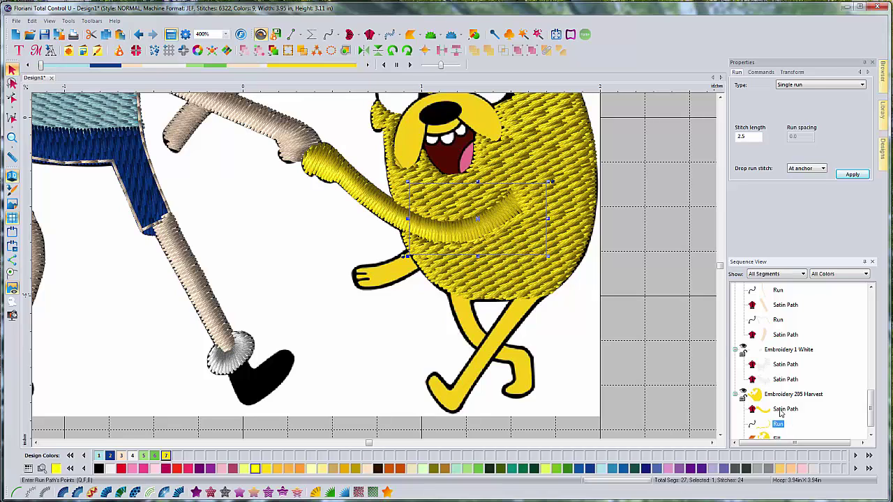
{"action": "left_click", "coordinate": [786, 410]}
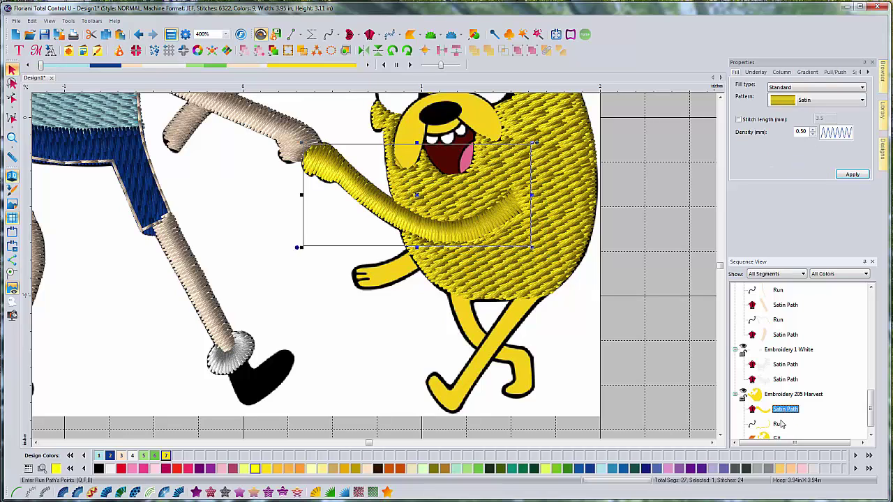
{"action": "left_click", "coordinate": [781, 424]}
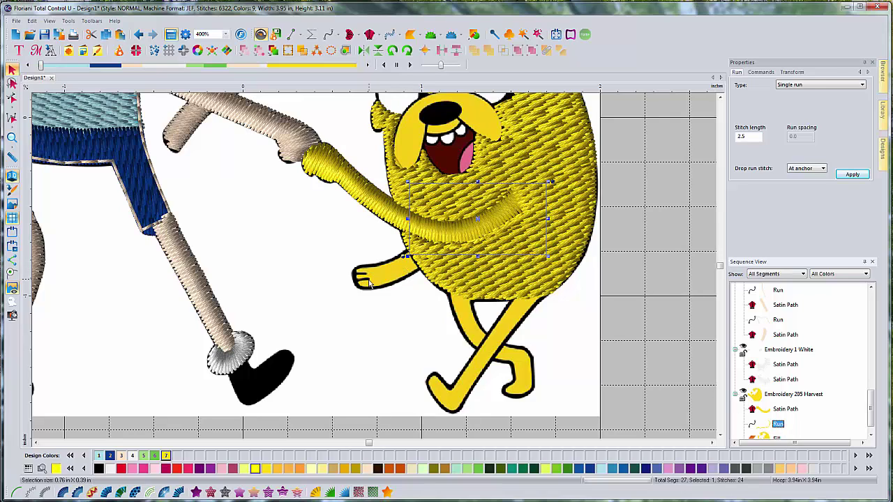
- Create a satin path for the dog's lower arm with inclination lines across it, placing entry and exit where it meets the body
{"action": "left_click", "coordinate": [350, 34]}
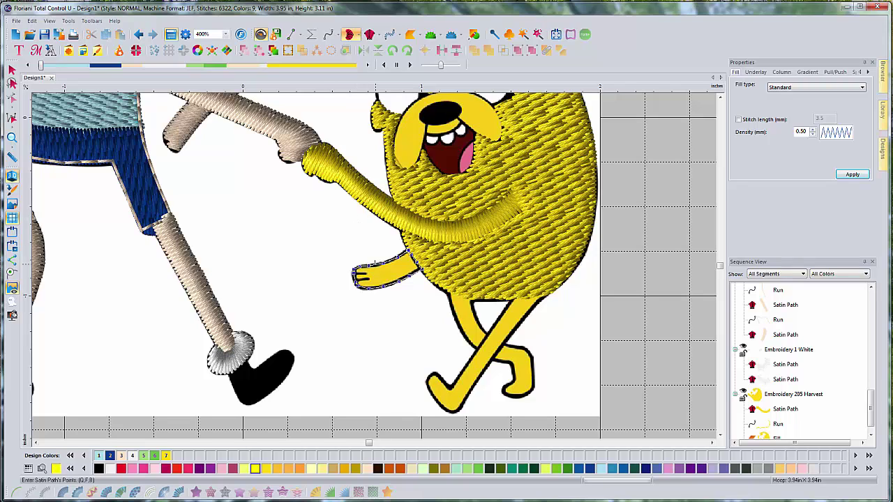
{"action": "key", "text": "Return"}
{"action": "left_click", "coordinate": [375, 265]}
{"action": "left_click", "coordinate": [376, 288]}
{"action": "left_click", "coordinate": [397, 260]}
{"action": "key", "text": "Return"}
{"action": "left_click", "coordinate": [409, 253]}
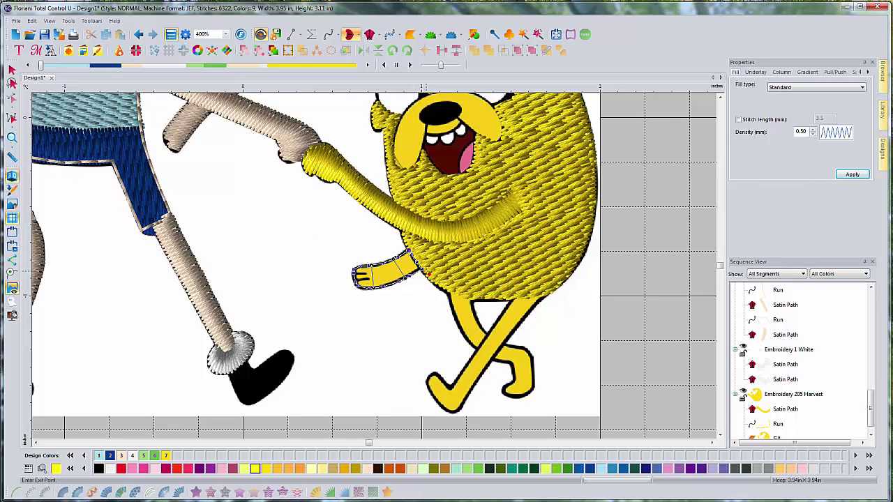
{"action": "left_click", "coordinate": [418, 269]}
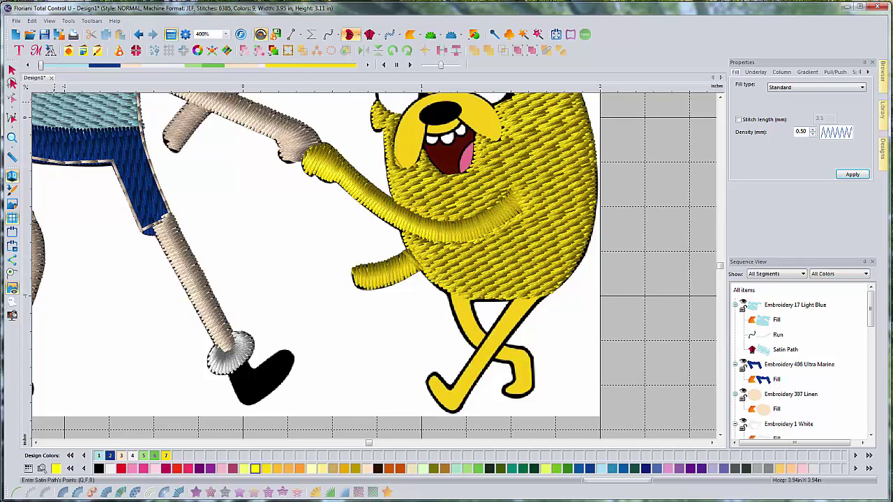
- Adjust an inclination line on the lower arm's satin path near the body
{"action": "left_click_drag", "start_coordinate": [869, 321], "coordinate": [877, 419]}
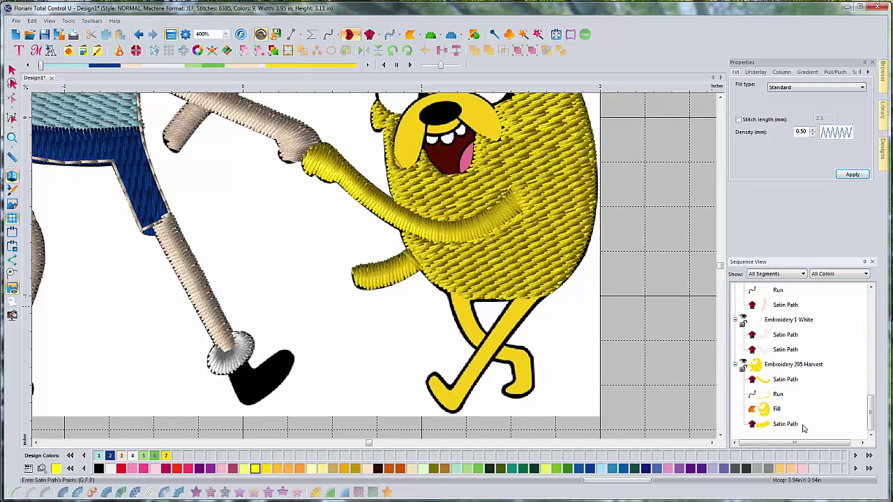
{"action": "left_click", "coordinate": [786, 423]}
{"action": "left_click", "coordinate": [15, 100]}
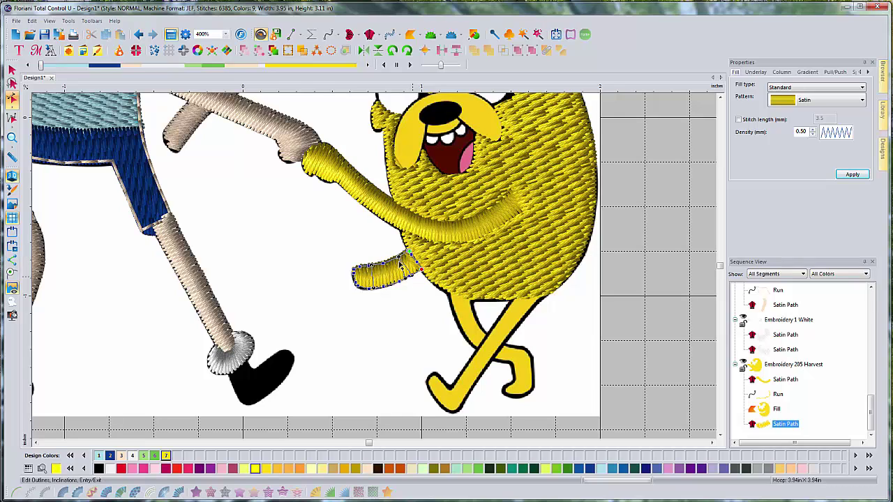
{"action": "left_click", "coordinate": [400, 269]}
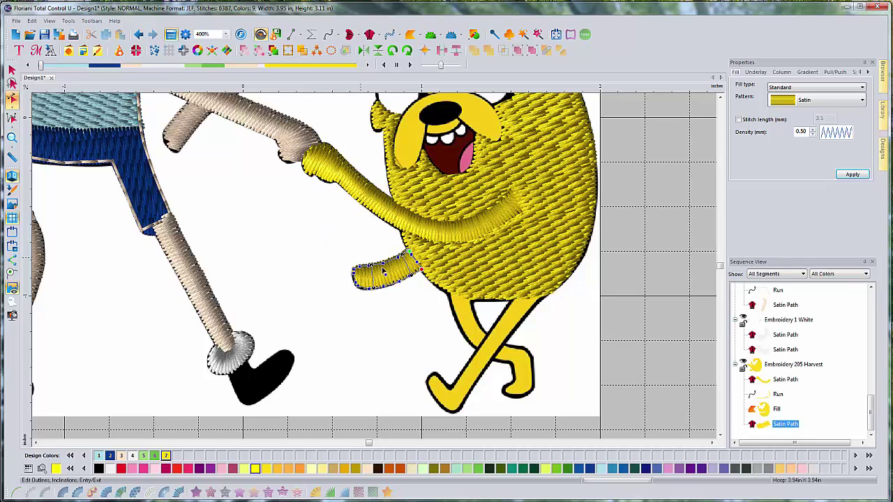
{"action": "left_click", "coordinate": [12, 69]}
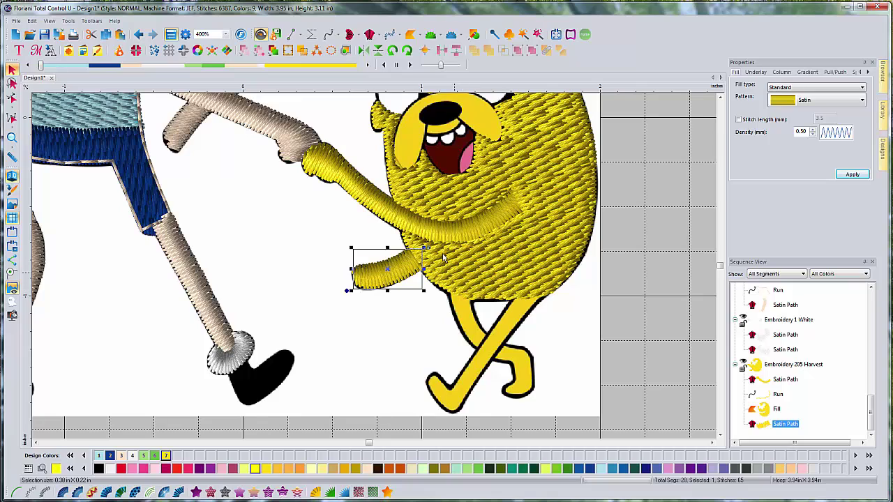
- Draw a single run with 2.5 stitch length from the lower arm through the body's edge to the top of the nearer leg
{"action": "left_click", "coordinate": [331, 34]}
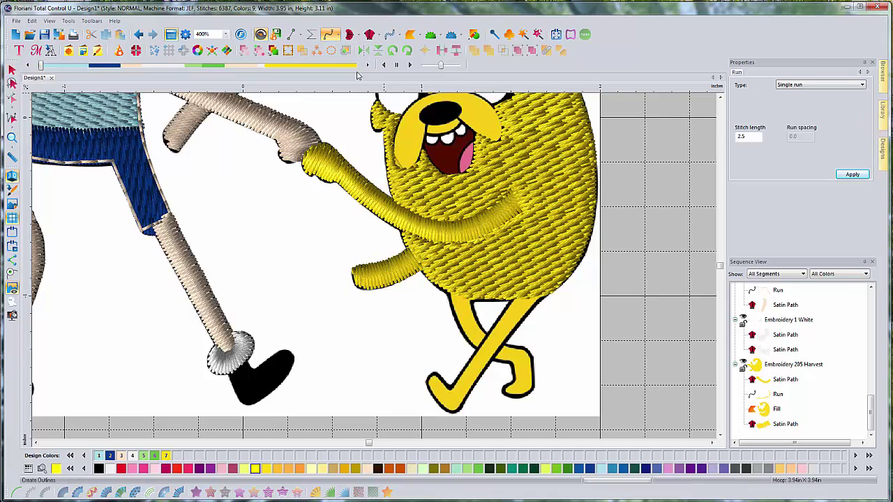
{"action": "left_click", "coordinate": [423, 267]}
{"action": "left_click", "coordinate": [454, 279]}
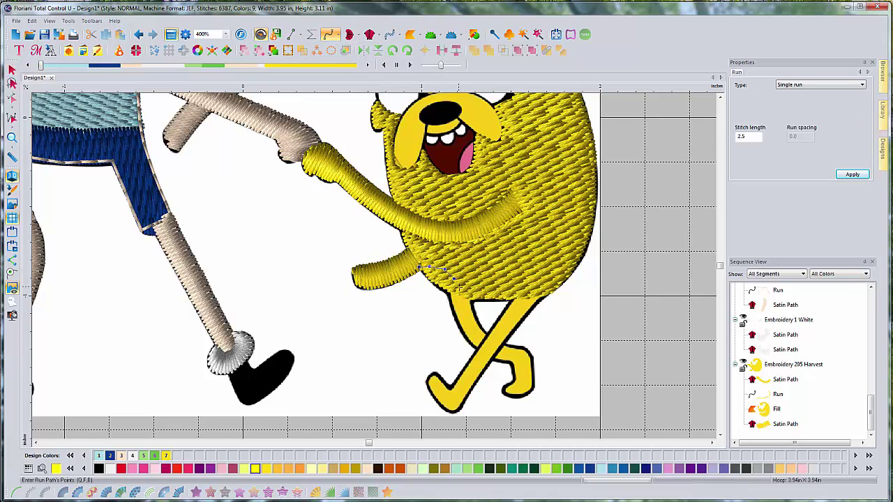
{"action": "key", "text": "Return"}
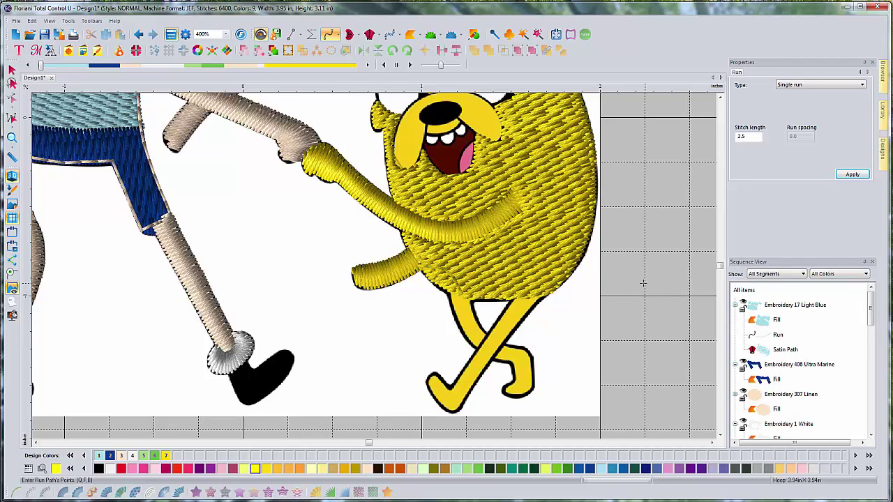
- Move the body fill to the end of the Embroidery 205 Harvest group and check the order of the arm satins and connecting runs
{"action": "left_click_drag", "start_coordinate": [872, 313], "coordinate": [870, 419]}
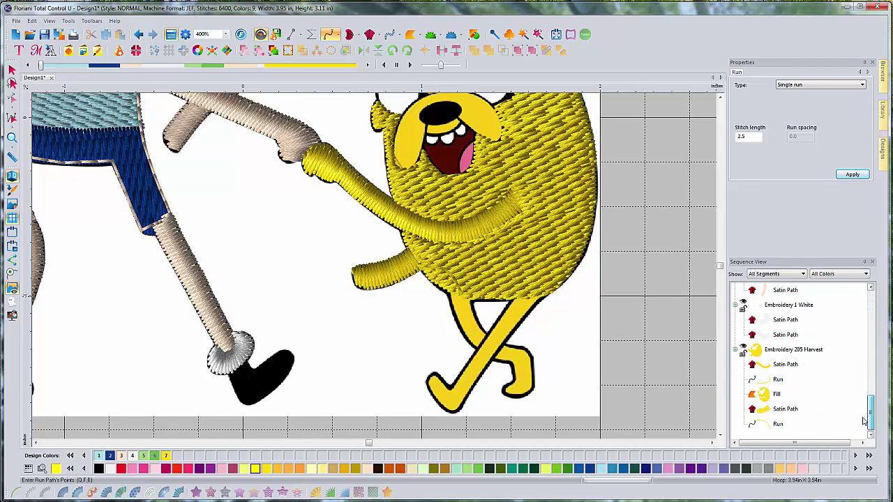
{"action": "left_click", "coordinate": [778, 395]}
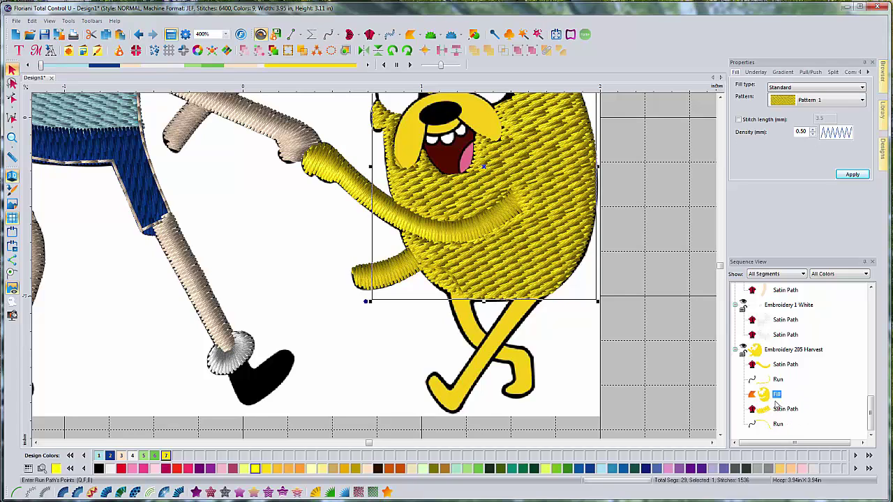
{"action": "left_click_drag", "start_coordinate": [773, 397], "coordinate": [783, 427]}
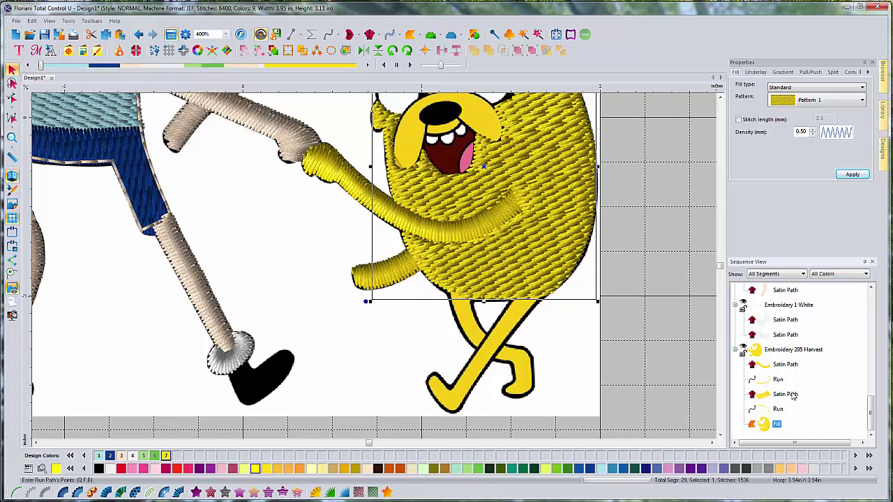
{"action": "left_click", "coordinate": [785, 365]}
{"action": "left_click", "coordinate": [778, 380]}
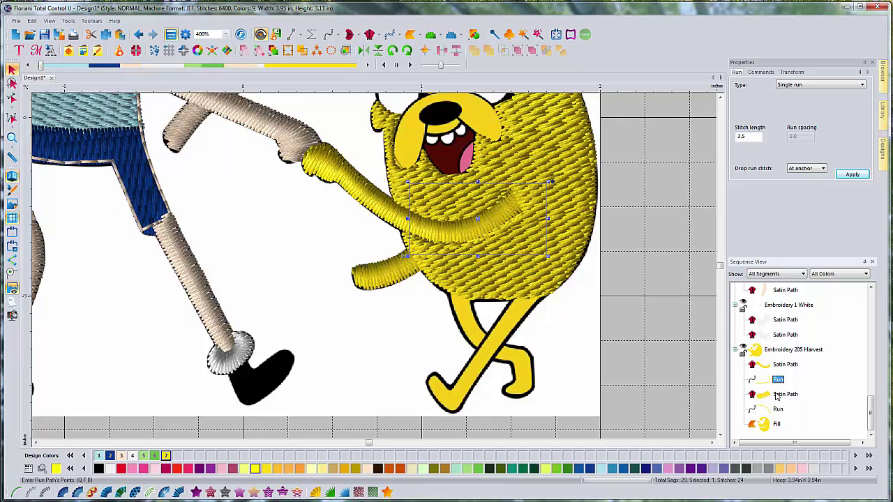
{"action": "left_click", "coordinate": [777, 395]}
{"action": "left_click", "coordinate": [775, 410]}
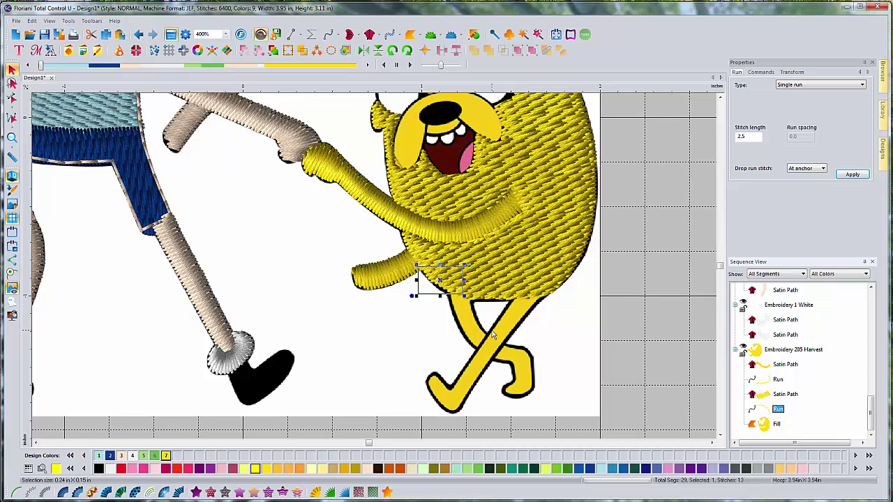
- Create a satin path for the upper part of the dog's back leg, then draw a single run across the front leg to its lower part
{"action": "left_click", "coordinate": [349, 34]}
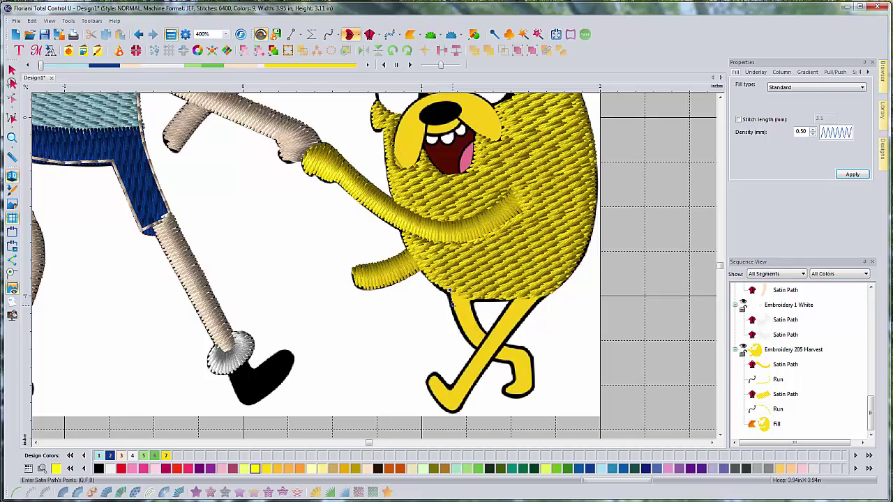
{"action": "left_click", "coordinate": [451, 301]}
{"action": "key", "text": "Return"}
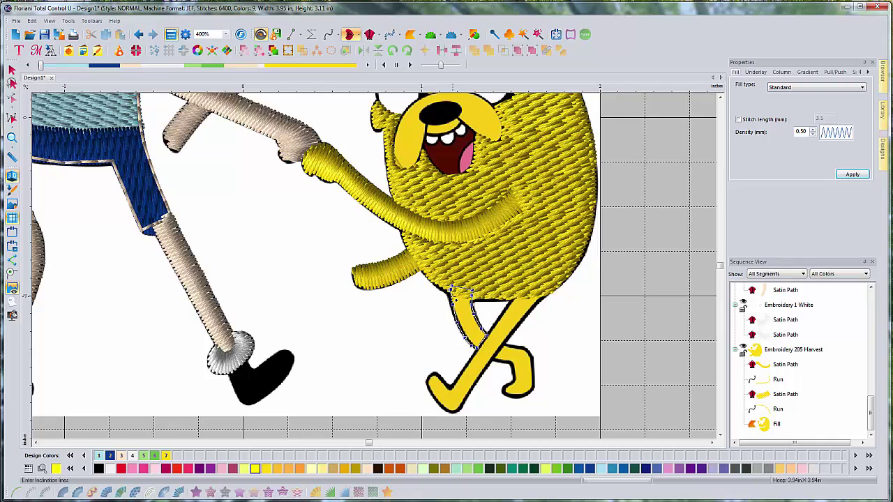
{"action": "mouse_move", "coordinate": [458, 330]}
{"action": "left_mouse_down"}
{"action": "mouse_move", "coordinate": [475, 321]}
{"action": "mouse_move", "coordinate": [484, 335]}
{"action": "left_mouse_up"}
{"action": "key", "text": "Return"}
{"action": "left_click", "coordinate": [452, 288]}
{"action": "left_click", "coordinate": [478, 348]}
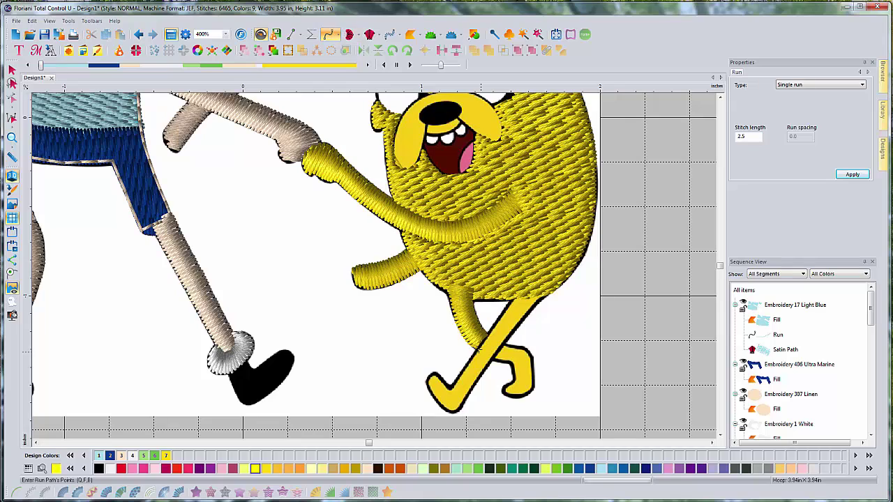
{"action": "left_click", "coordinate": [476, 347]}
{"action": "key", "text": "Return"}
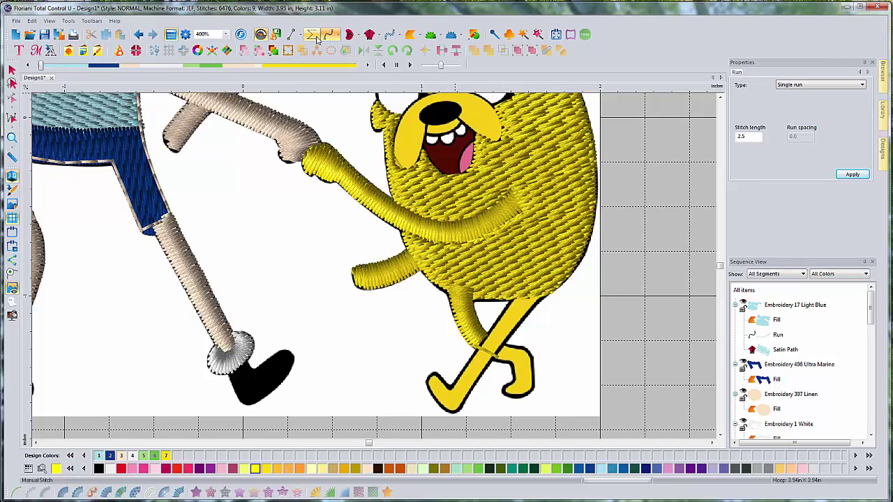
- Create a satin path for the back leg's lower part and foot with inclination lines, placing entry and exit where it meets the front leg
{"action": "left_click", "coordinate": [351, 35]}
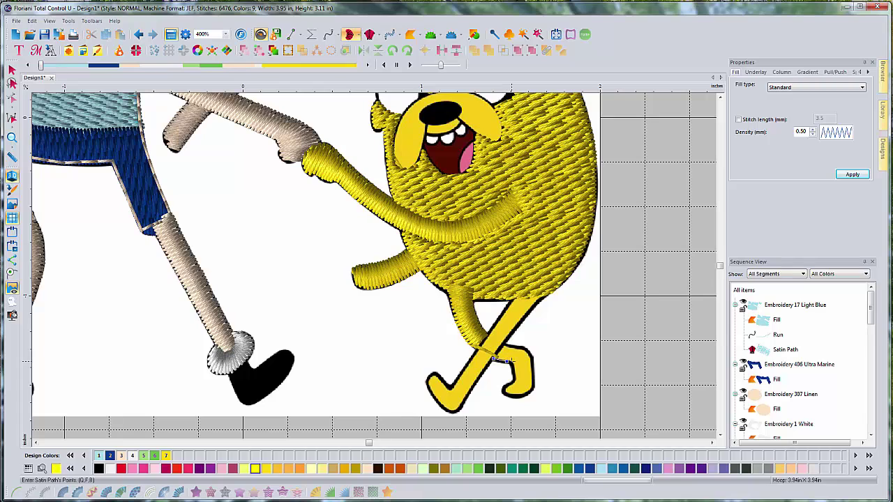
{"action": "left_click", "coordinate": [511, 363]}
{"action": "key", "text": "Return"}
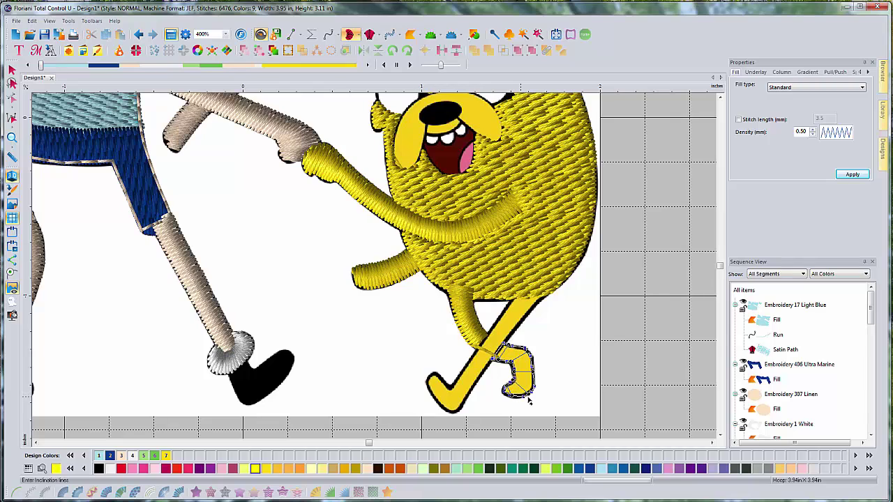
{"action": "key", "text": "Return"}
{"action": "left_click", "coordinate": [516, 362]}
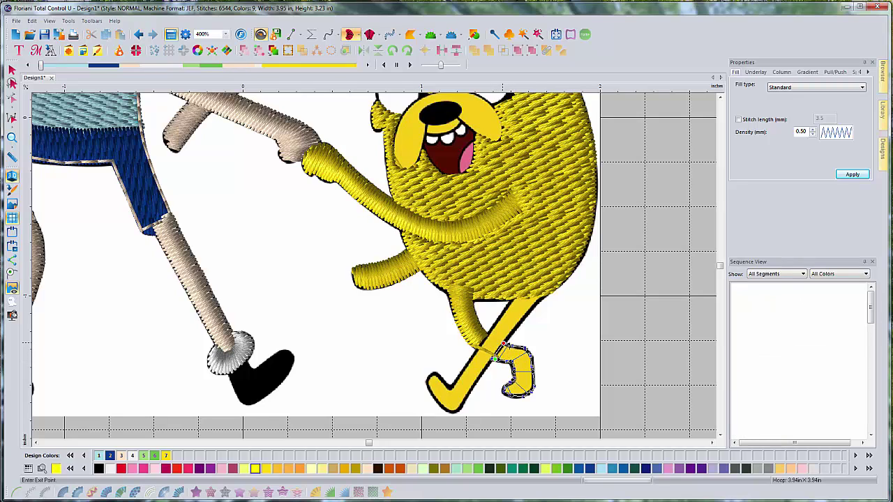
{"action": "left_click", "coordinate": [502, 346]}
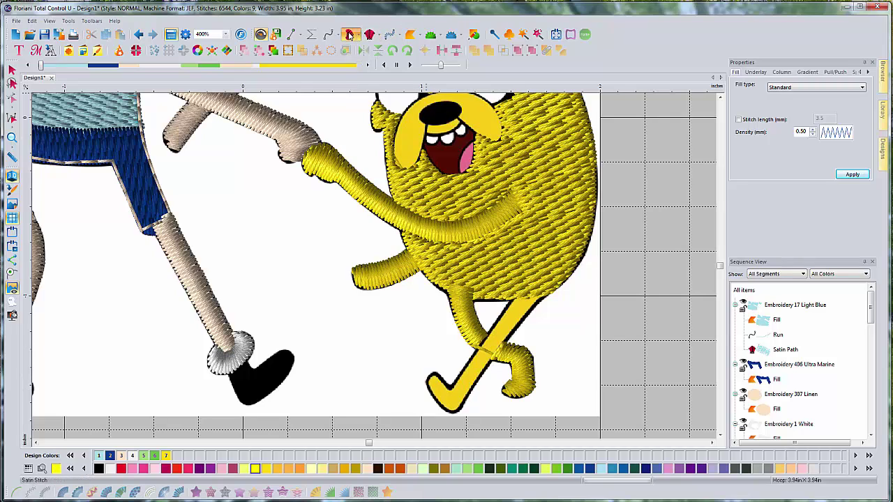
- Create a satin path for the dog's front leg and foot with inclination lines, entering at the leg crossing and exiting at the body
{"action": "left_click", "coordinate": [349, 35]}
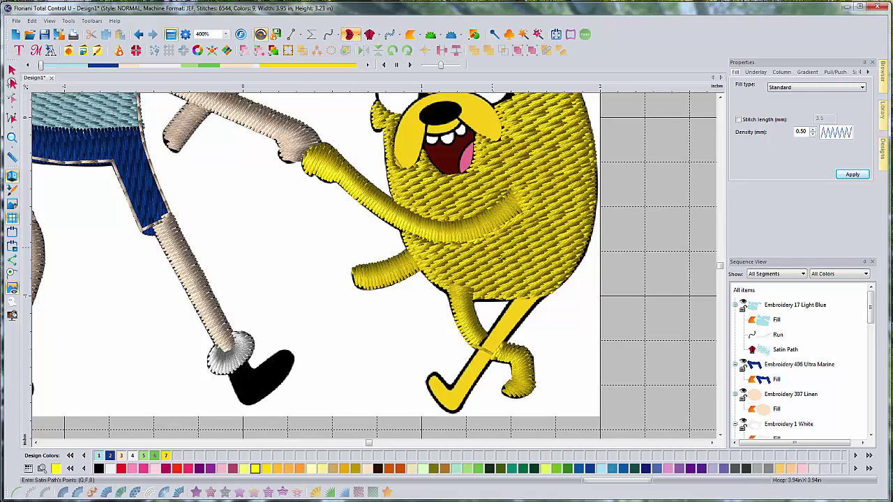
{"action": "left_click", "coordinate": [515, 298]}
{"action": "left_click", "coordinate": [551, 290]}
{"action": "left_click", "coordinate": [450, 408]}
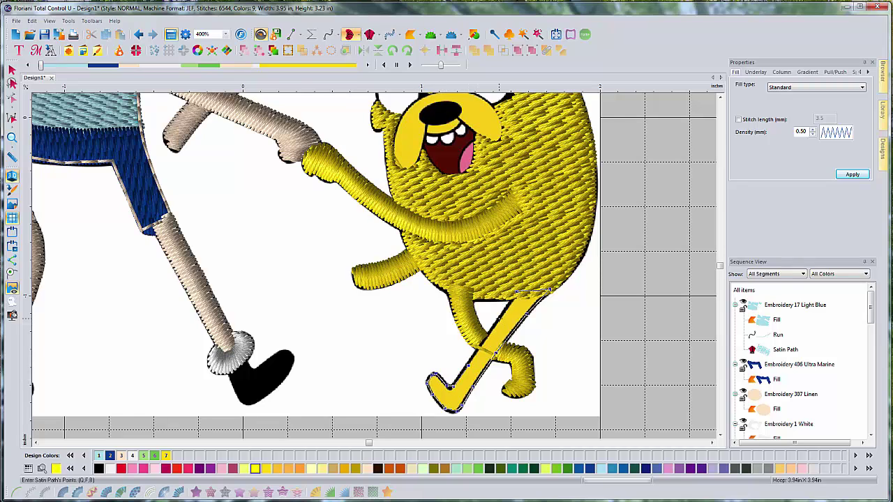
{"action": "left_click", "coordinate": [500, 320]}
{"action": "key", "text": "Return"}
{"action": "left_click_drag", "start_coordinate": [530, 310], "coordinate": [541, 303]}
{"action": "left_click_drag", "start_coordinate": [485, 340], "coordinate": [510, 348]}
{"action": "mouse_move", "coordinate": [464, 373]}
{"action": "left_mouse_down"}
{"action": "mouse_move", "coordinate": [475, 389]}
{"action": "mouse_move", "coordinate": [453, 407]}
{"action": "mouse_move", "coordinate": [462, 383]}
{"action": "left_mouse_up"}
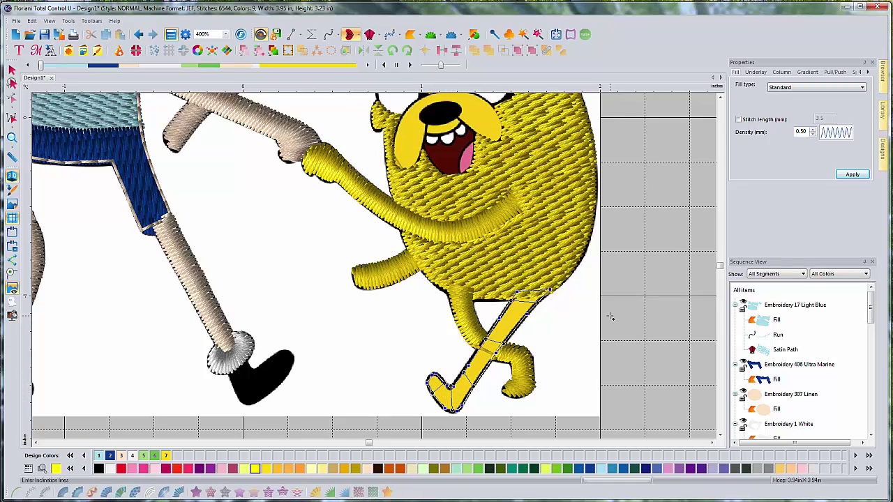
{"action": "key", "text": "Return"}
{"action": "left_click", "coordinate": [502, 345]}
{"action": "left_click", "coordinate": [516, 293]}
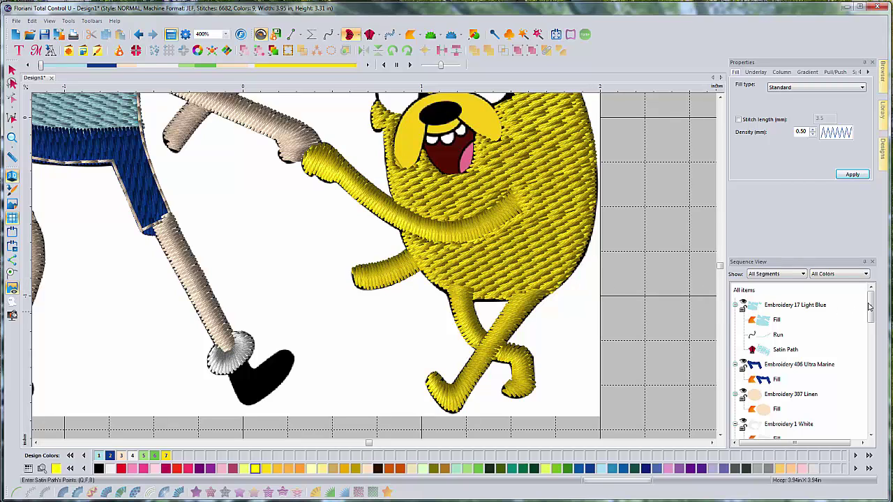
- Move the body fill to the end of the Embroidery 205 Harvest group and set its entry point at the top of the front leg
{"action": "left_click_drag", "start_coordinate": [871, 304], "coordinate": [866, 429]}
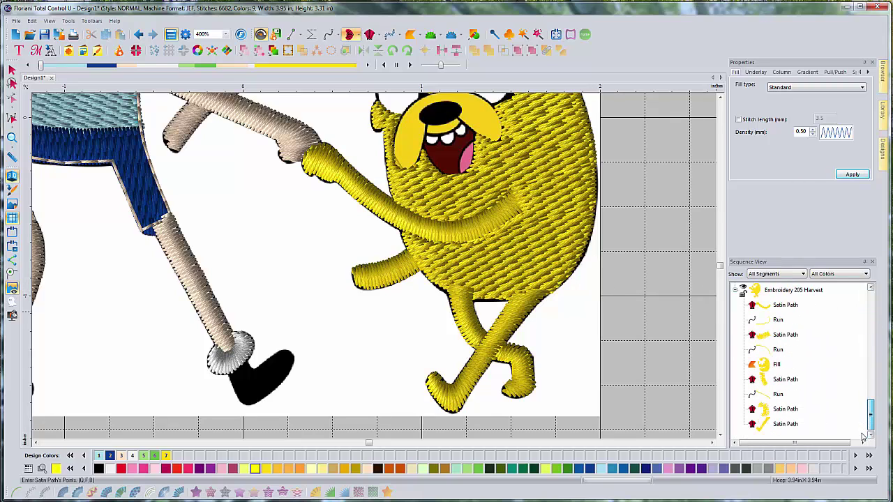
{"action": "left_click", "coordinate": [778, 366]}
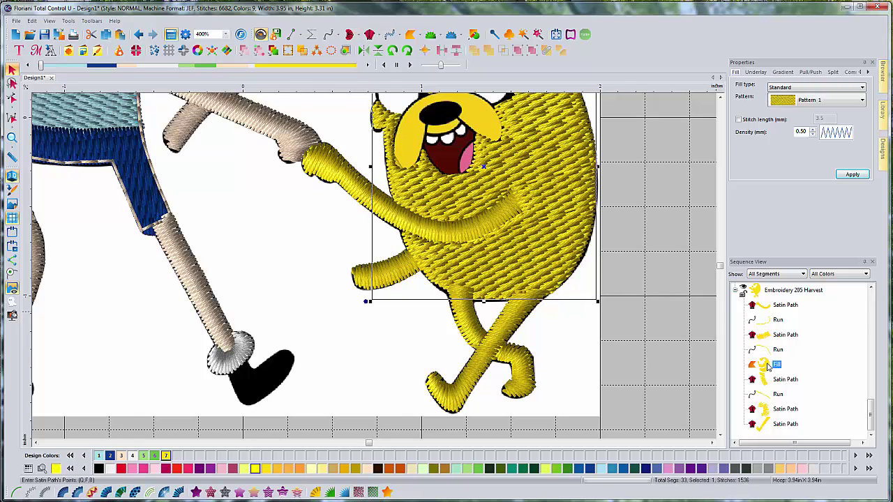
{"action": "left_click", "coordinate": [783, 425], "text": "ctrl"}
{"action": "left_click_drag", "start_coordinate": [782, 429], "coordinate": [782, 427]}
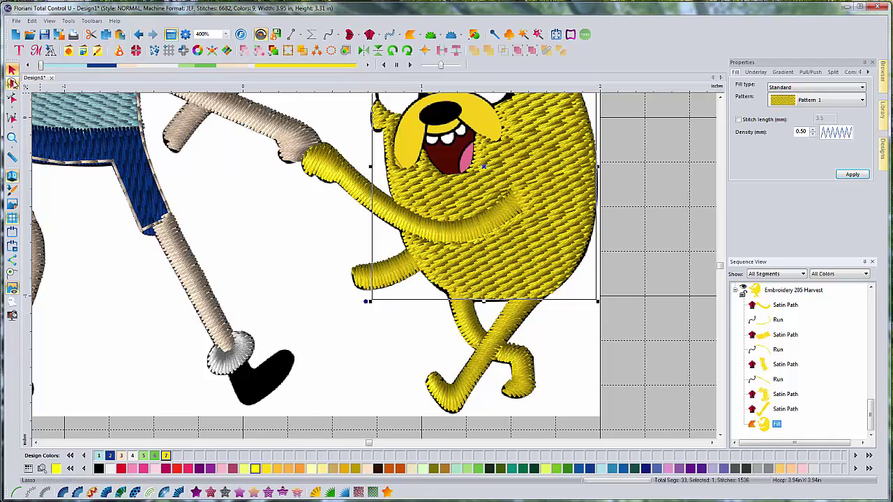
{"action": "left_click", "coordinate": [12, 99]}
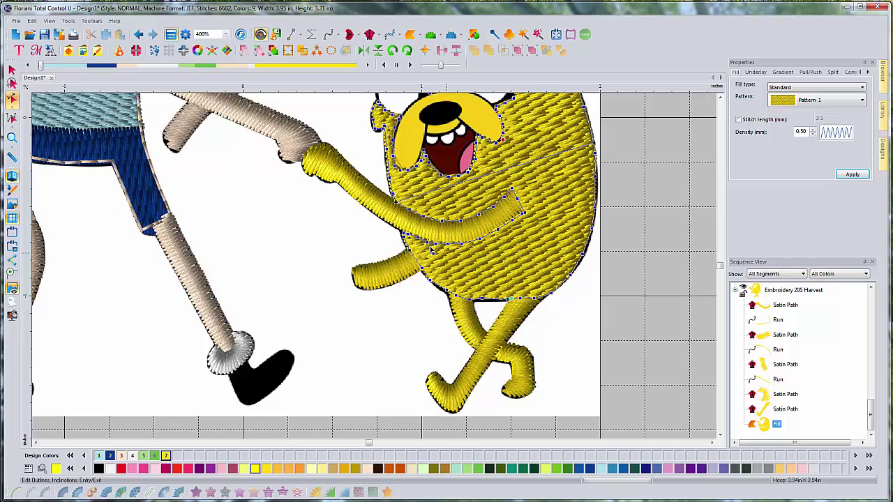
{"action": "left_click", "coordinate": [12, 69]}
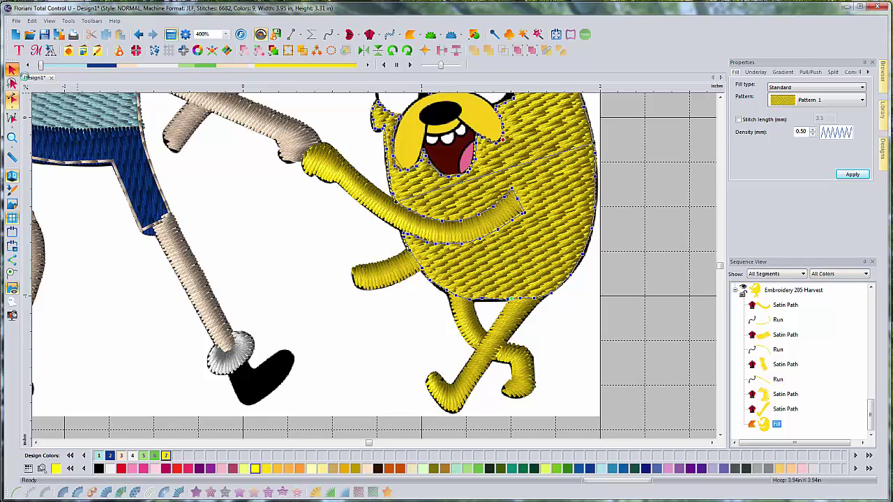
{"action": "left_click", "coordinate": [643, 239]}
- Turn off the 3D stitch view and examine the body fill's outline around the dog's eyes, muzzle and mouth
{"action": "key", "text": "minus"}
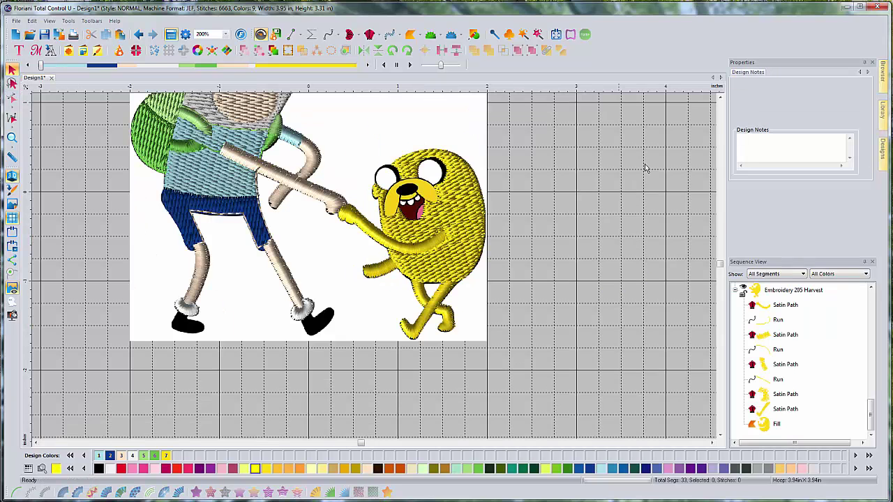
{"action": "left_click", "coordinate": [720, 96]}
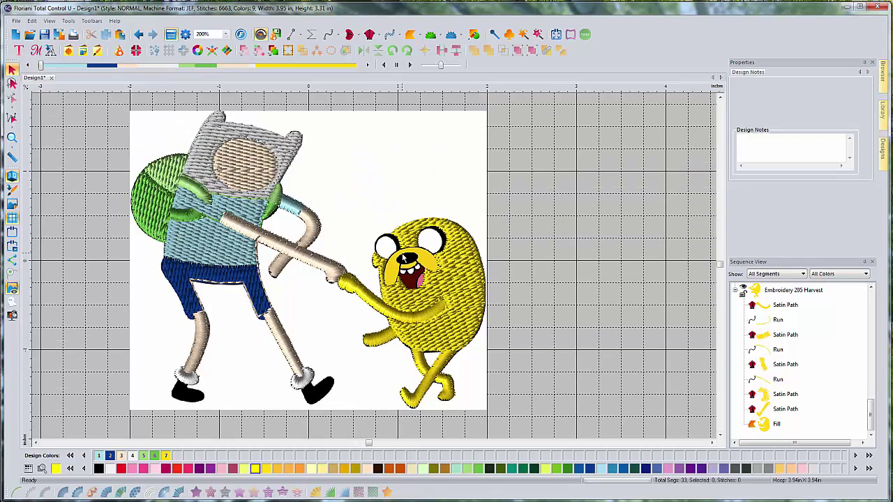
{"action": "key", "text": "plus"}
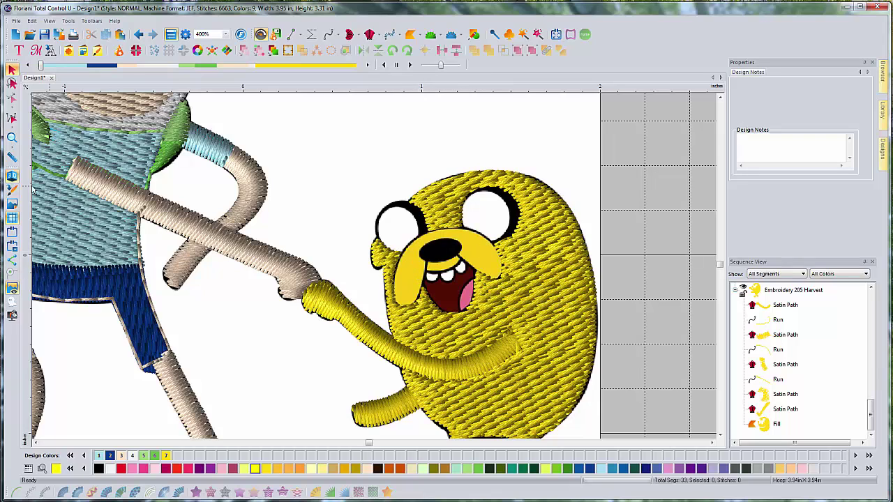
{"action": "left_click", "coordinate": [12, 175]}
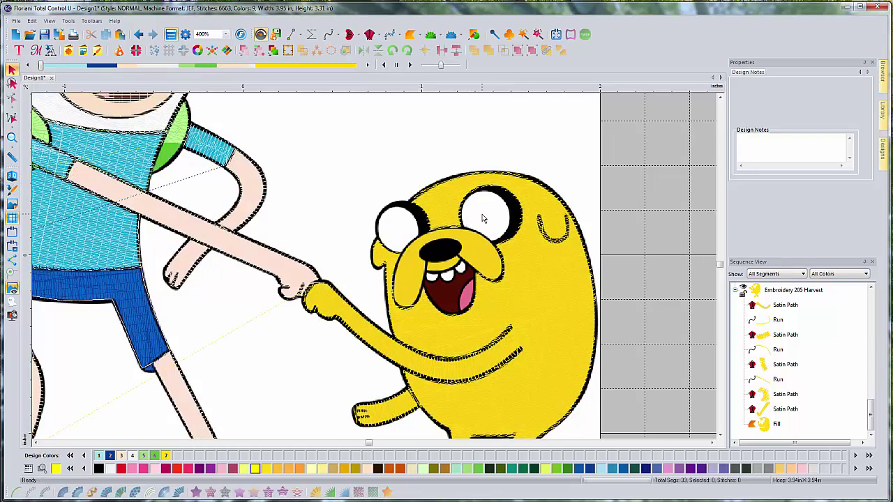
{"action": "left_click", "coordinate": [782, 425]}
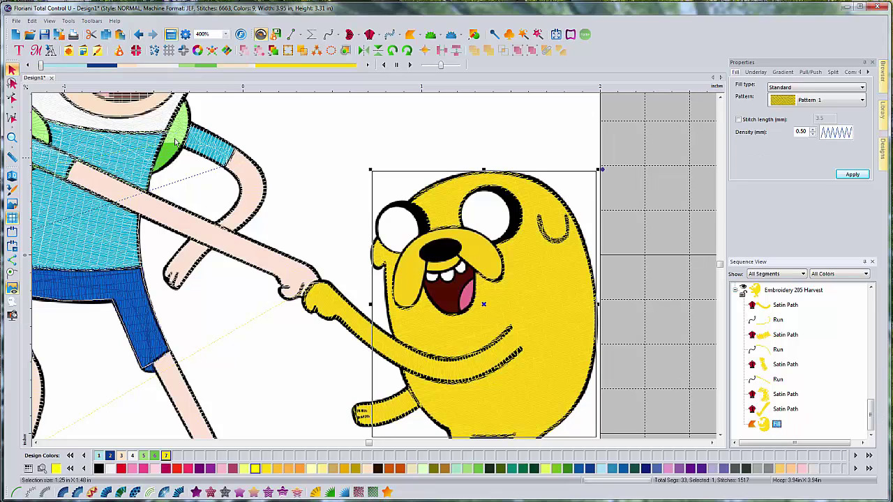
{"action": "left_click", "coordinate": [13, 100]}
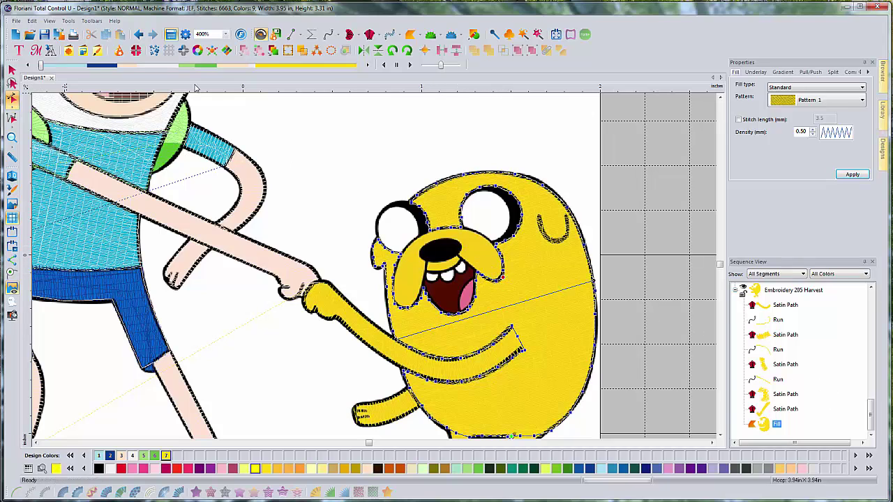
- Create a satin path for the dog's drooping muzzle around the nose, with inclination lines across both jowls
{"action": "left_click", "coordinate": [351, 35]}
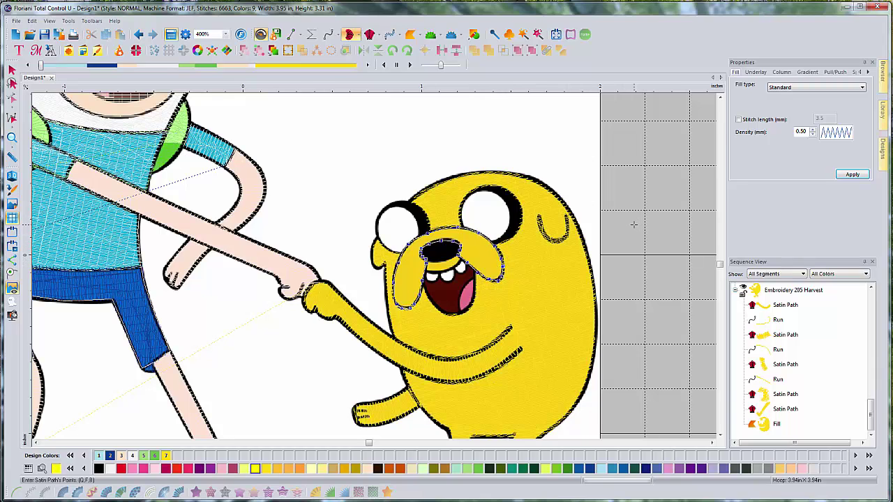
{"action": "key", "text": "Return"}
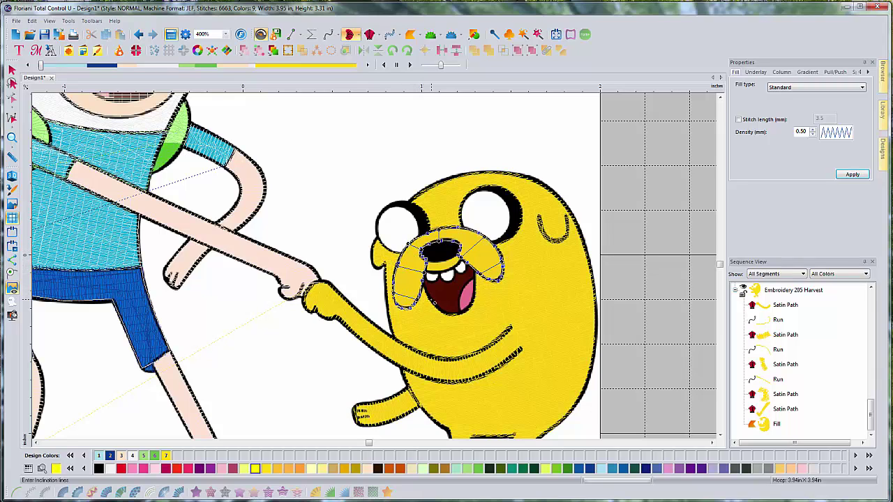
{"action": "key", "text": "Return"}
{"action": "key", "text": "Return"}
- Create a satin path for the narrow yellow strip between the dog's nose and teeth, with inclination lines, entry and exit at opposite ends
{"action": "left_click", "coordinate": [426, 266]}
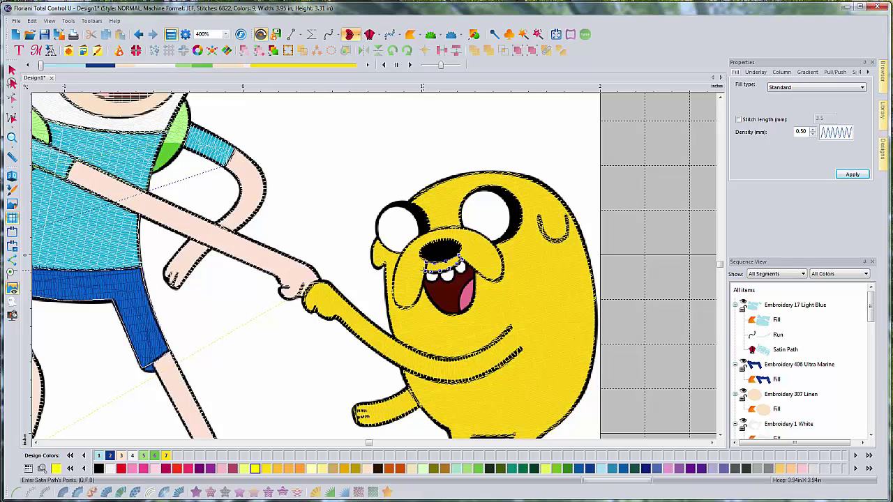
{"action": "key", "text": "Return"}
{"action": "key", "text": "Return"}
{"action": "key", "text": "Return"}
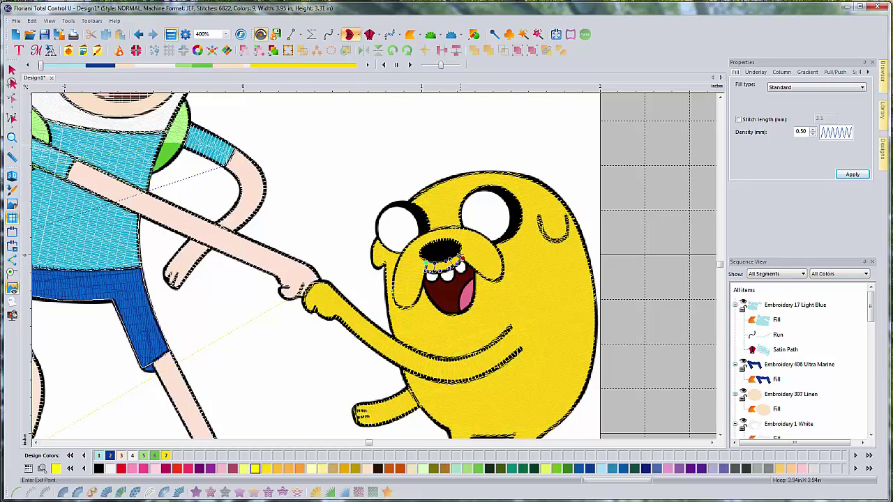
{"action": "key", "text": "Return"}
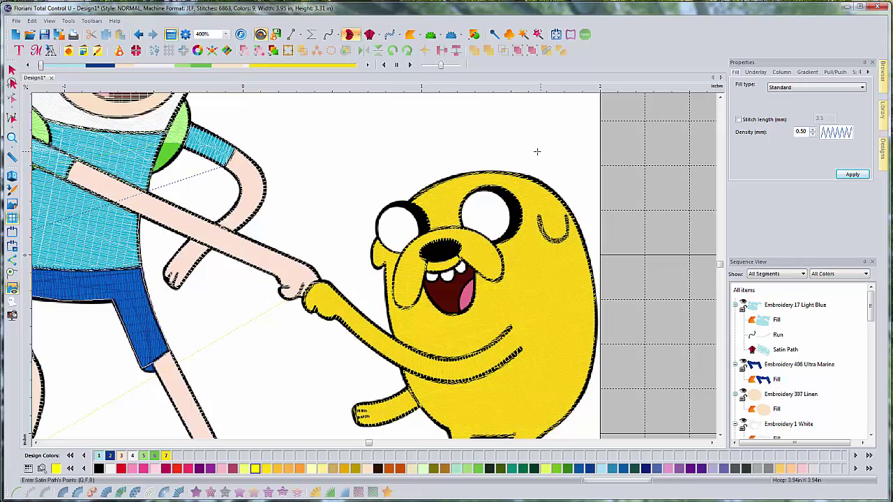
- Turn the 3D stitch view back on and view the whole design at 200%
{"action": "left_click", "coordinate": [11, 175]}
{"action": "left_click", "coordinate": [353, 160]}
{"action": "scroll", "coordinate": [368, 256], "scroll_direction": "down", "scroll_amount": 1}
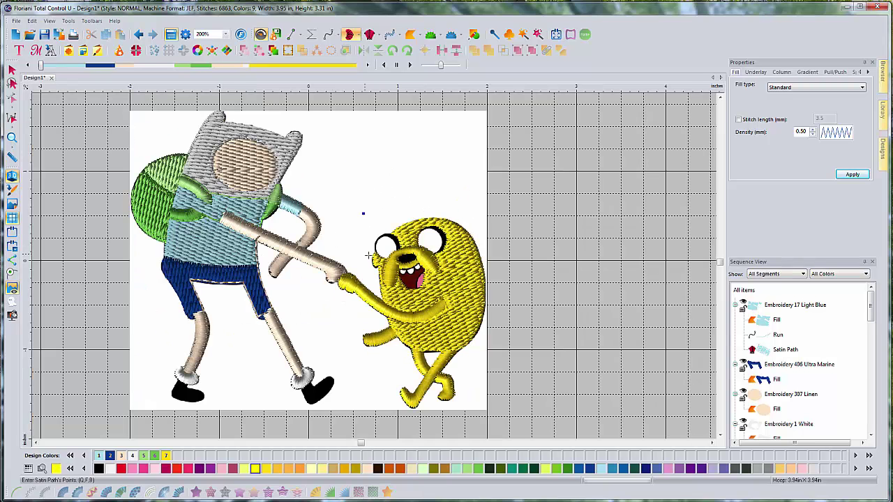